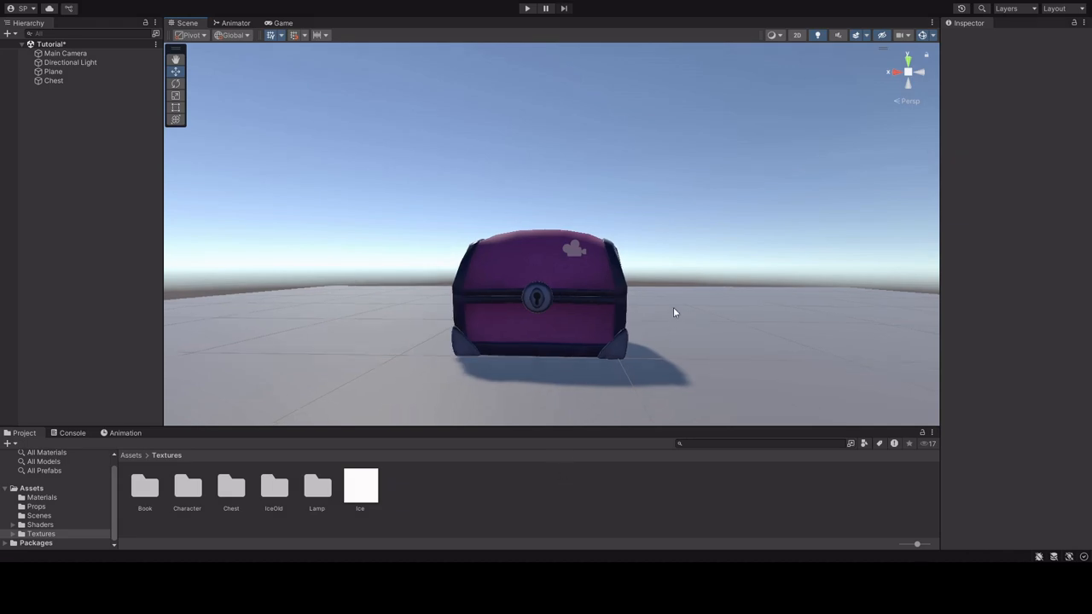
# - Create a built-in lit Shader Graph named IceShader in the Shaders folder and open it for editing
pyautogui.keyDown('alt'); pyautogui.moveTo(673, 307); pyautogui.dragTo(670, 329); pyautogui.keyUp('alt')
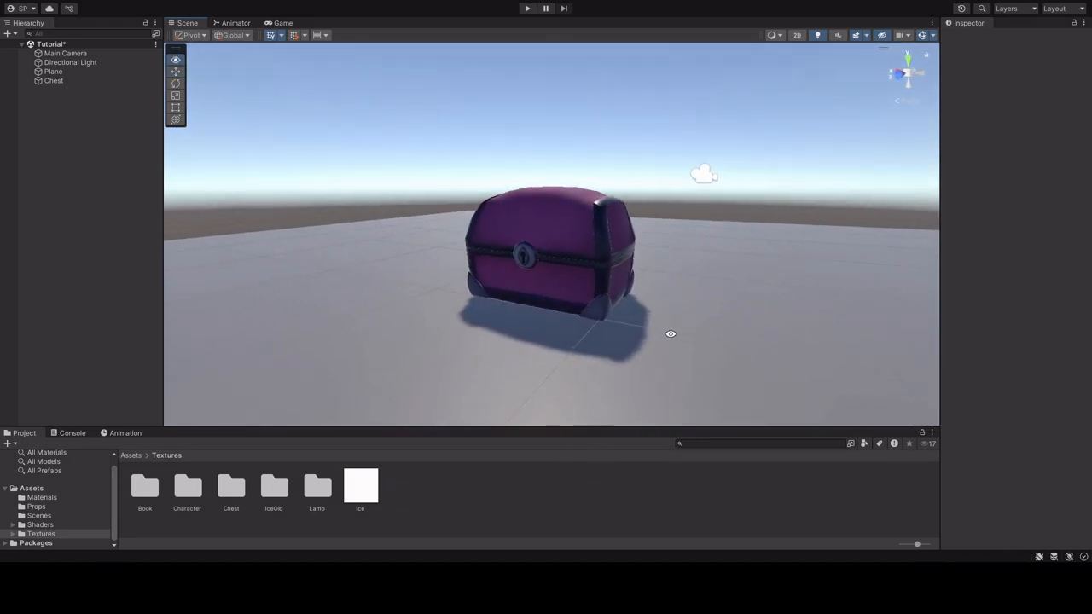
pyautogui.click(39, 524)
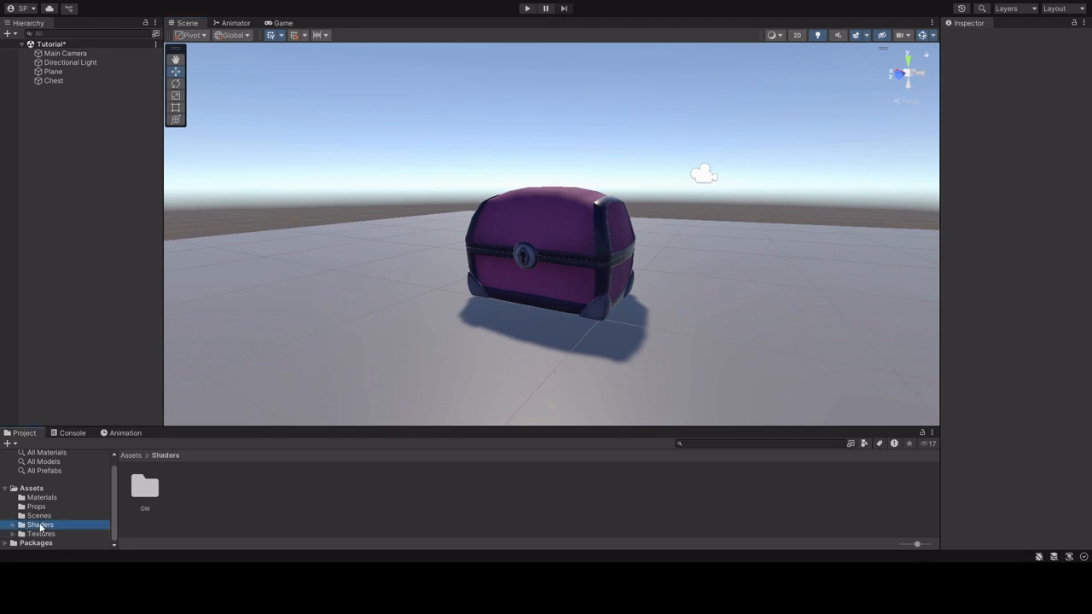
pyautogui.click(200, 492)
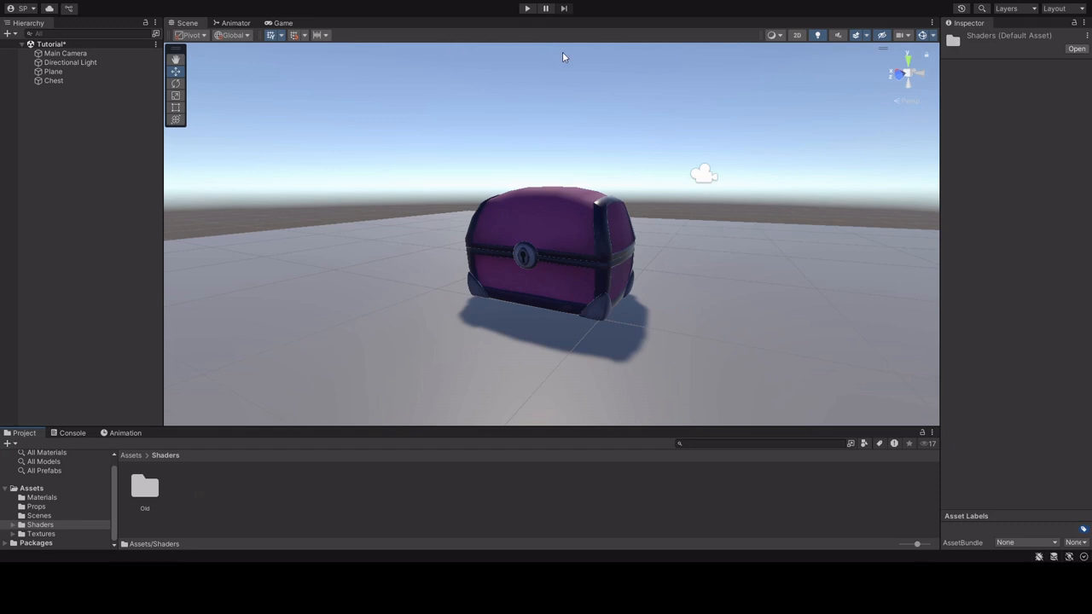
pyautogui.click(666, 55)
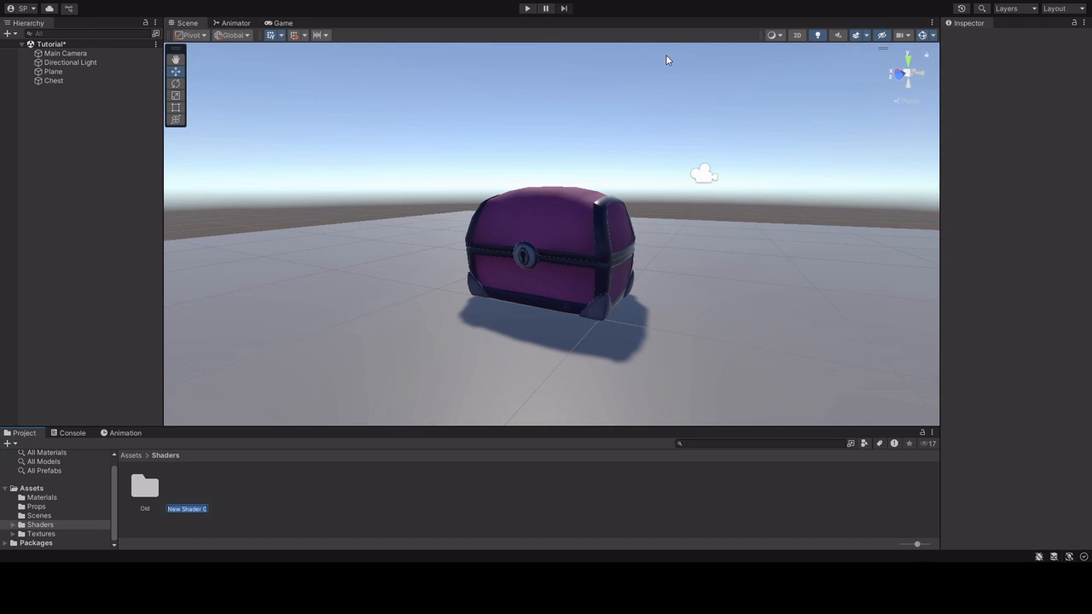
pyautogui.write('IceShader')
pyautogui.press('Return')
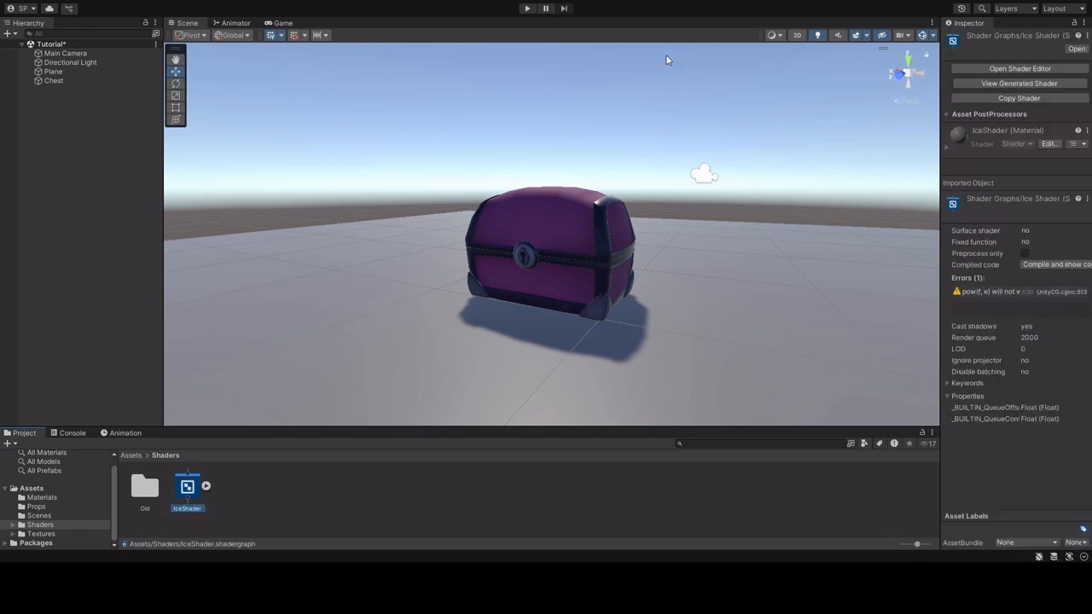
pyautogui.doubleClick(184, 483)
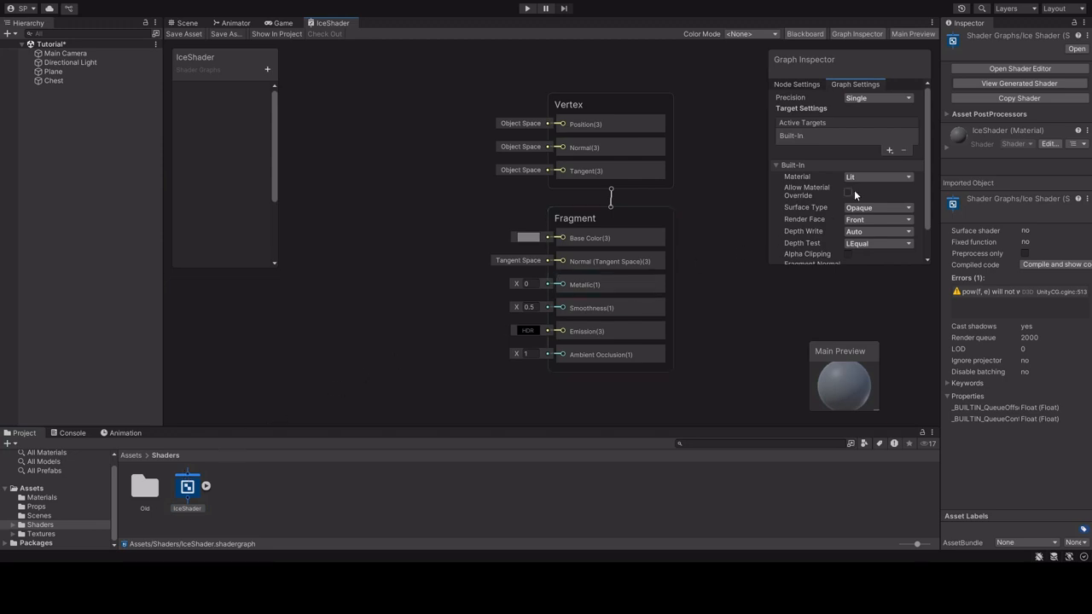
# - Set the graph's surface type to Transparent
pyautogui.click(872, 236)
pyautogui.scroll(-2, 817, 196)
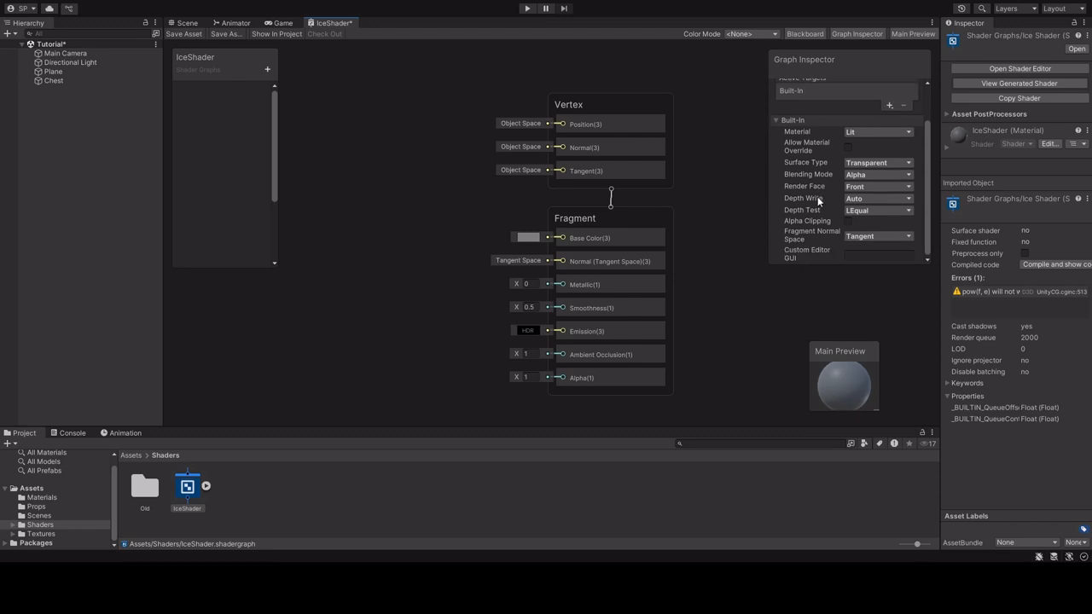
pyautogui.scroll(1, 817, 196)
pyautogui.scroll(1, 817, 196)
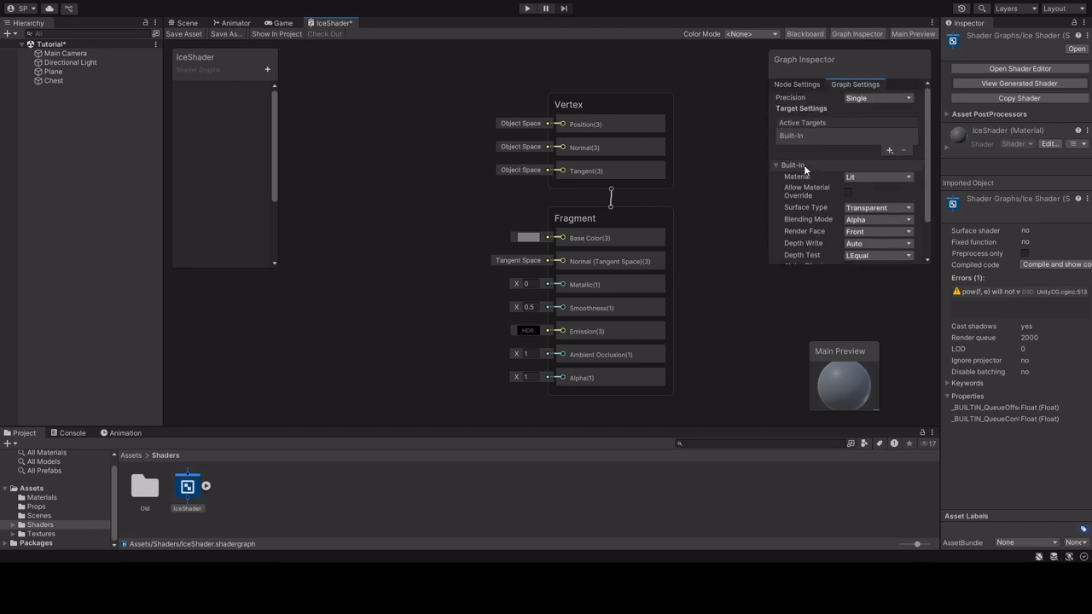
# - Add a Color property named Color, place it in the graph and connect it to the fragment's Base Color
pyautogui.click(791, 84)
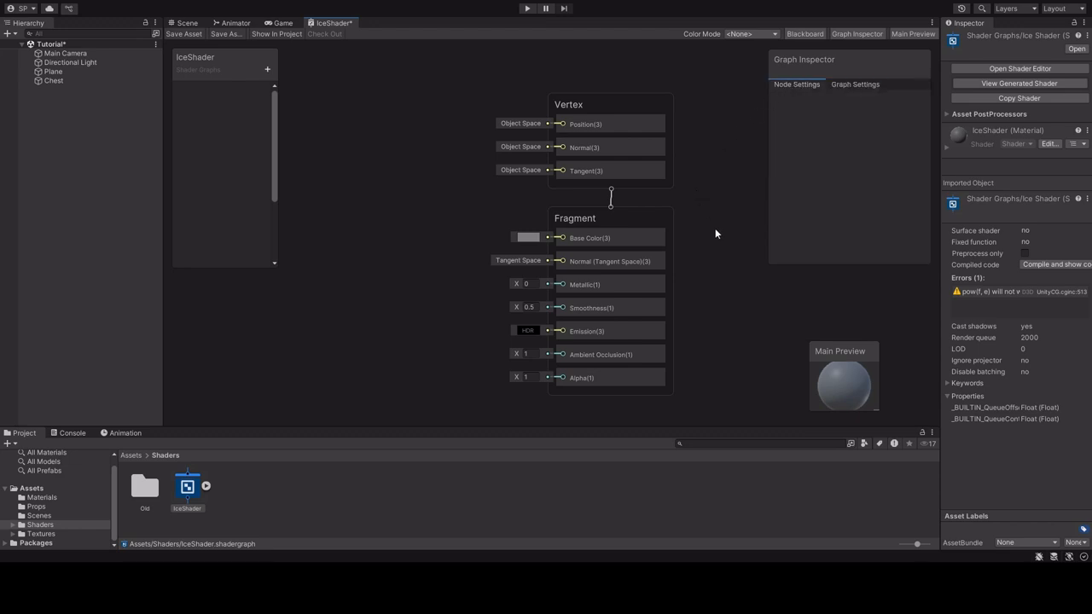
pyautogui.scroll(-1, 718, 220)
pyautogui.scroll(1, 502, 235)
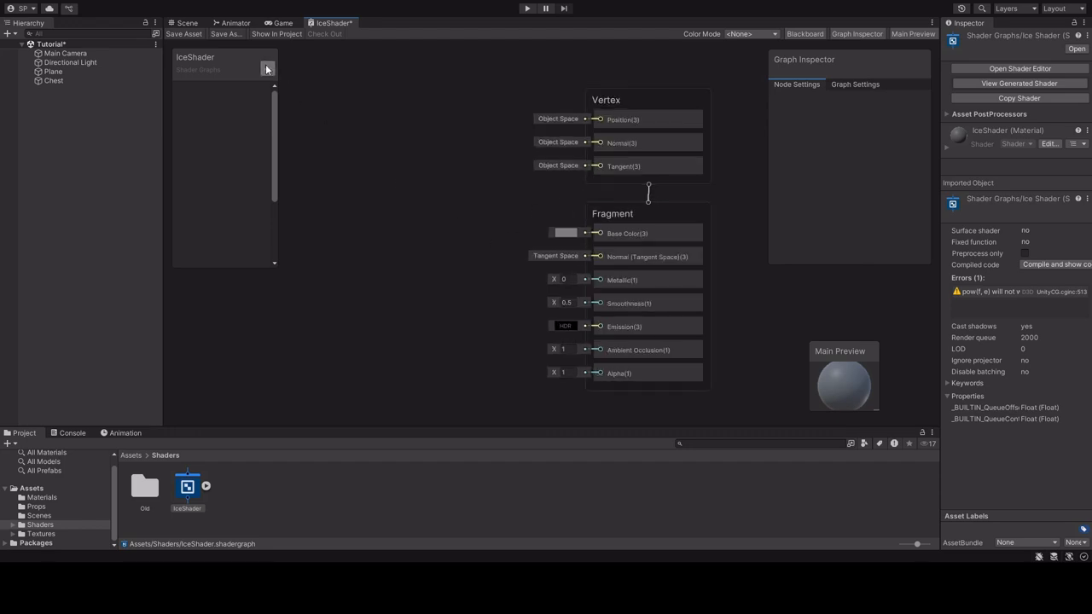
pyautogui.click(303, 139)
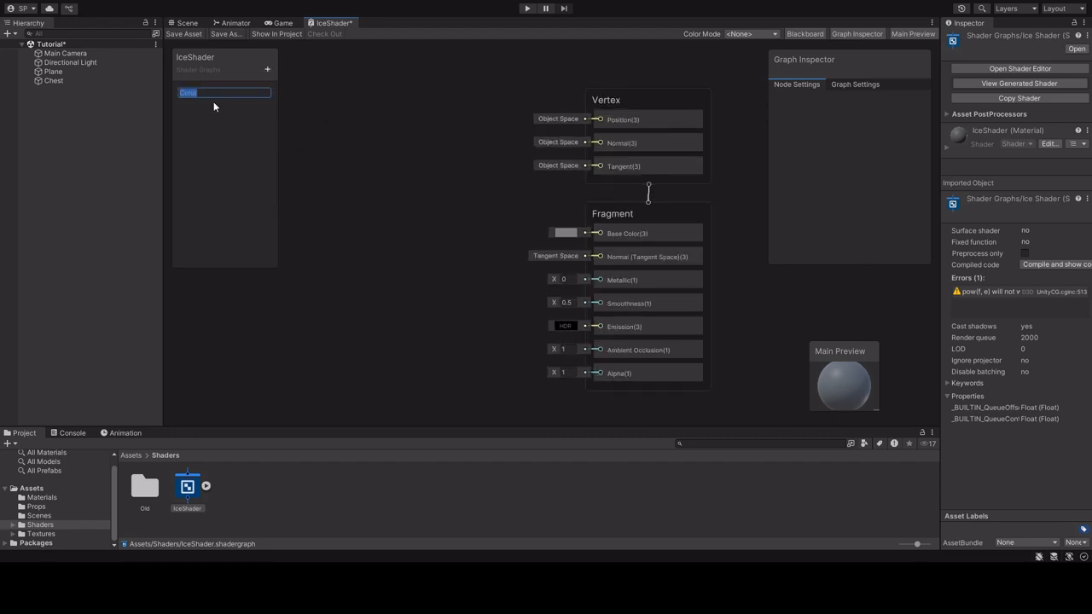
pyautogui.press('Return')
pyautogui.click(220, 92)
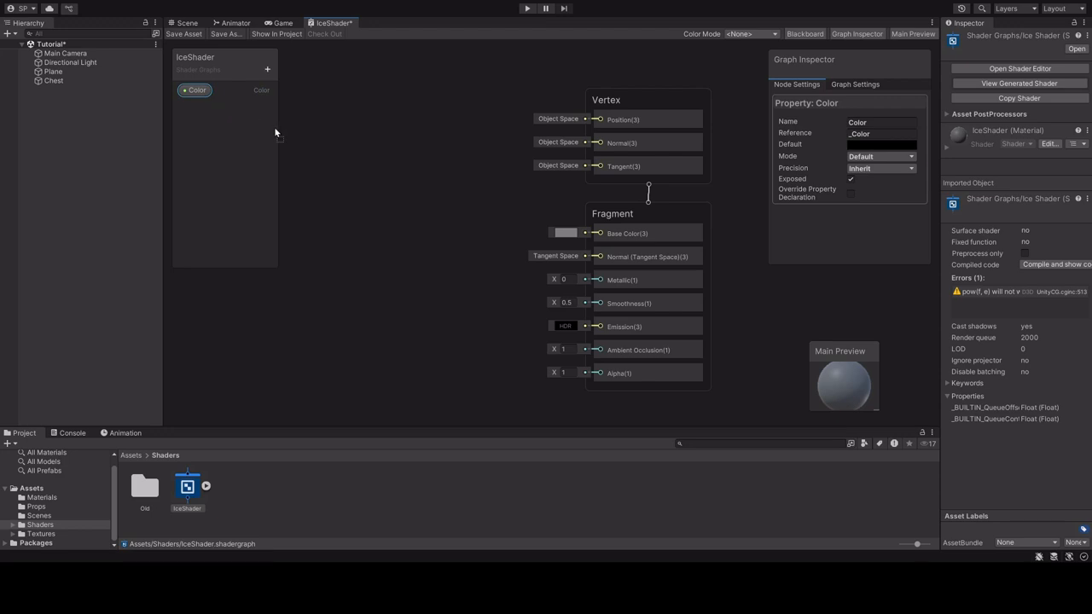
pyautogui.moveTo(436, 242); pyautogui.dragTo(599, 233)
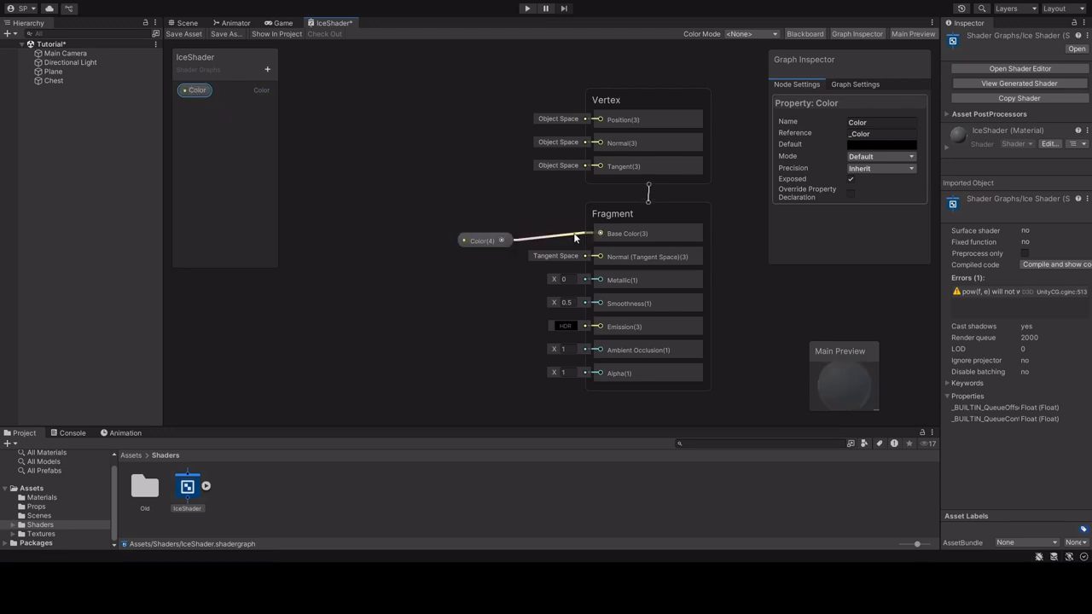
# - Align the Color node with Base Color and set the property to HDR mode with a white default
pyautogui.click(483, 241)
pyautogui.moveTo(483, 242); pyautogui.dragTo(478, 234)
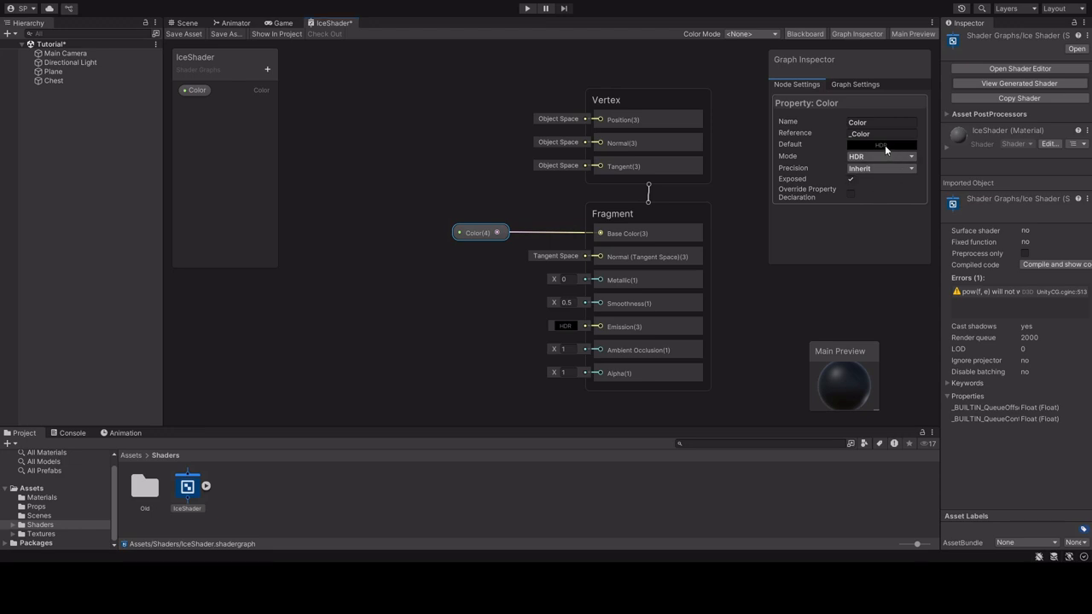
pyautogui.click(923, 209)
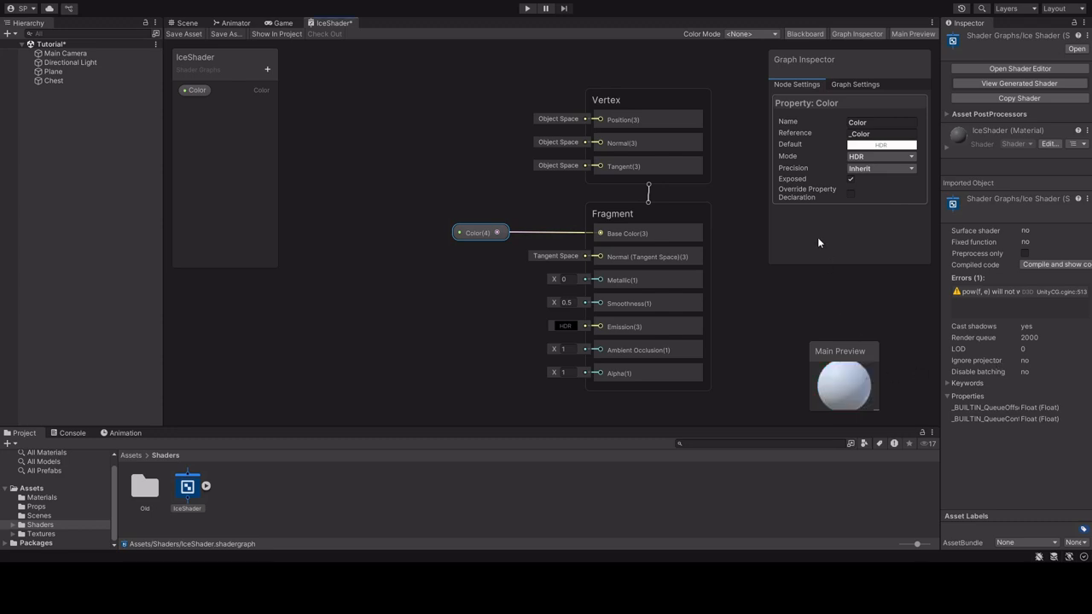
# - Add a Sample Texture 2D LOD node in the free area before the Color node
pyautogui.moveTo(370, 141); pyautogui.dragTo(578, 176, button='middle')
pyautogui.scroll(-1, 573, 174)
pyautogui.click(499, 174)
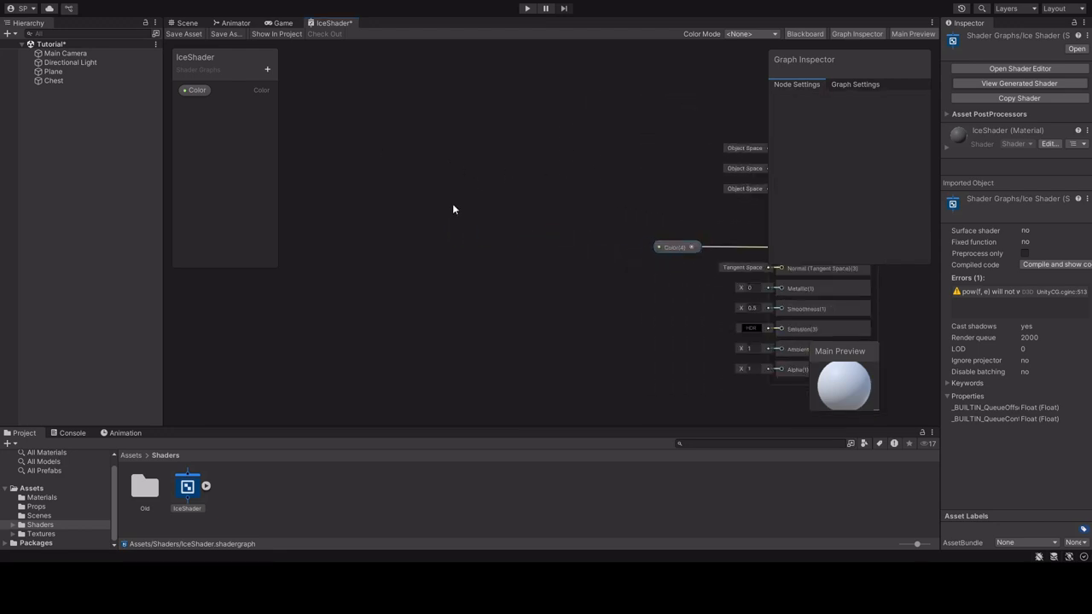
pyautogui.hotkey('ctrl', 'v')
pyautogui.moveTo(508, 220); pyautogui.dragTo(552, 152)
pyautogui.moveTo(395, 120); pyautogui.dragTo(483, 169, button='middle')
pyautogui.scroll(2, 483, 169)
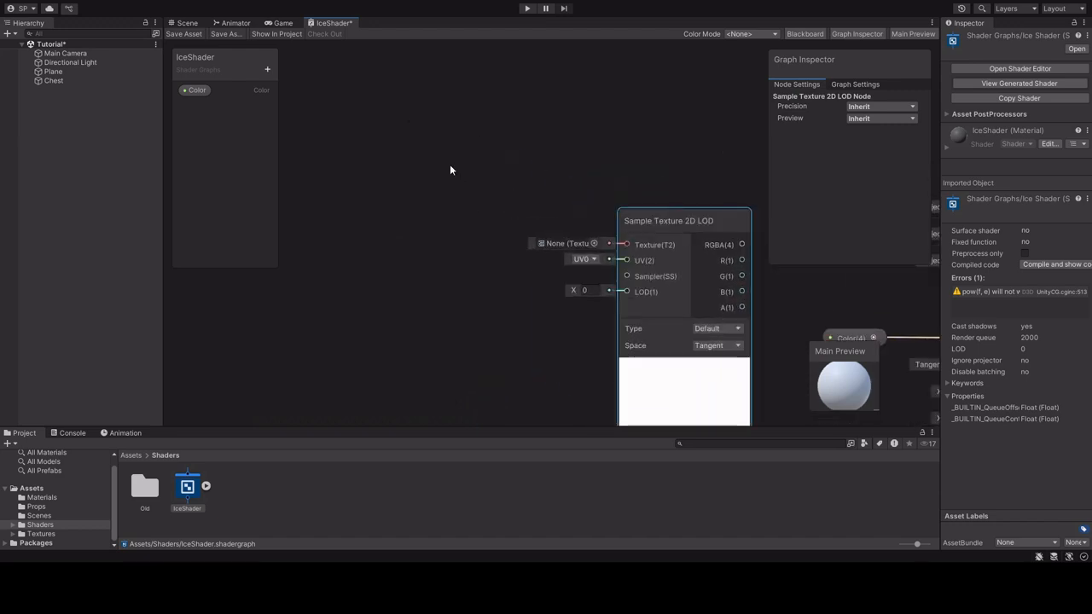
# - Add a Texture 2D Asset node and connect its output to the Texture input of Sample Texture 2D LOD
pyautogui.click(415, 186)
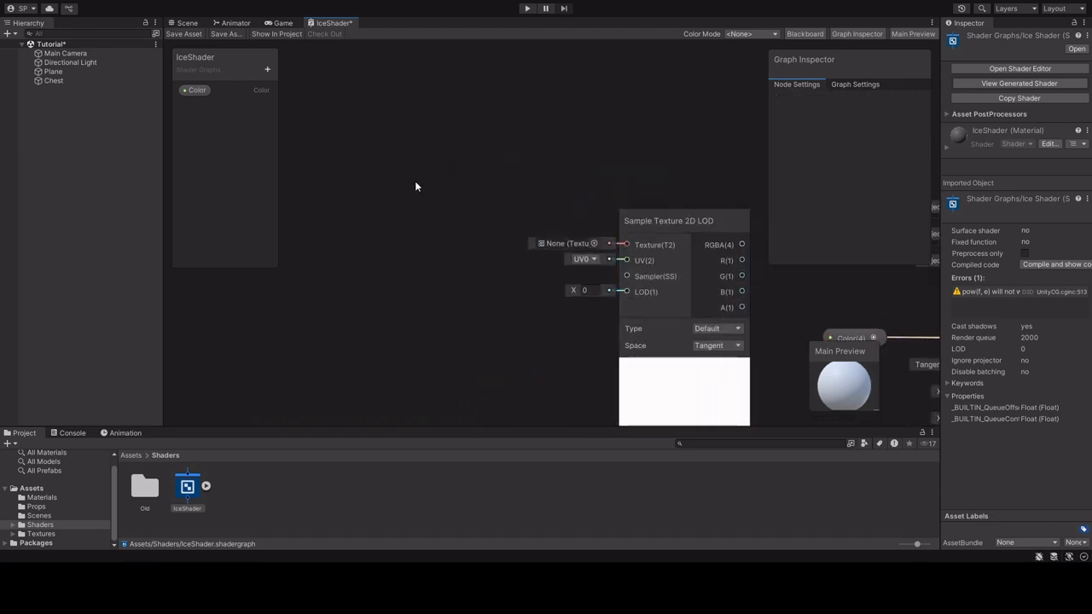
pyautogui.doubleClick(497, 241)
pyautogui.moveTo(468, 202); pyautogui.dragTo(625, 244)
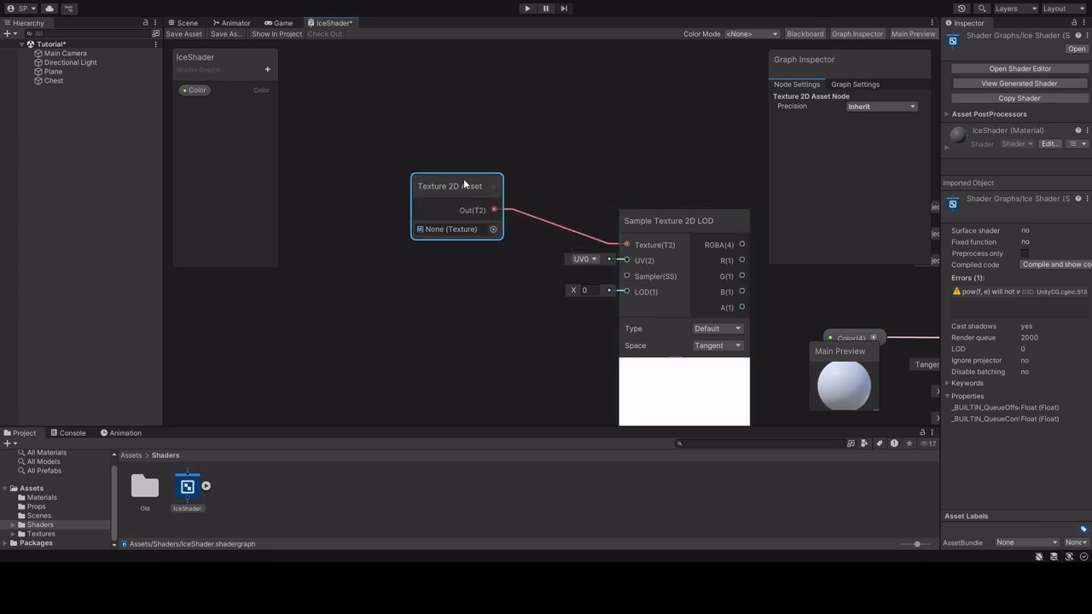
pyautogui.moveTo(463, 179); pyautogui.dragTo(518, 180)
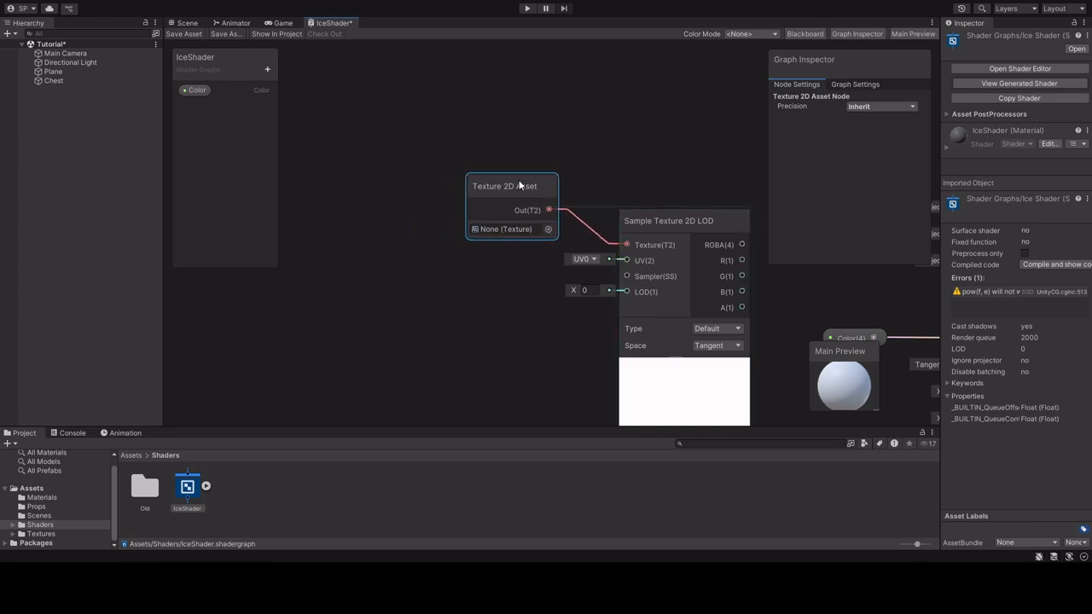
# - Assign the Ice texture from the Textures folder to the Texture 2D Asset node
pyautogui.click(54, 531)
pyautogui.click(364, 491)
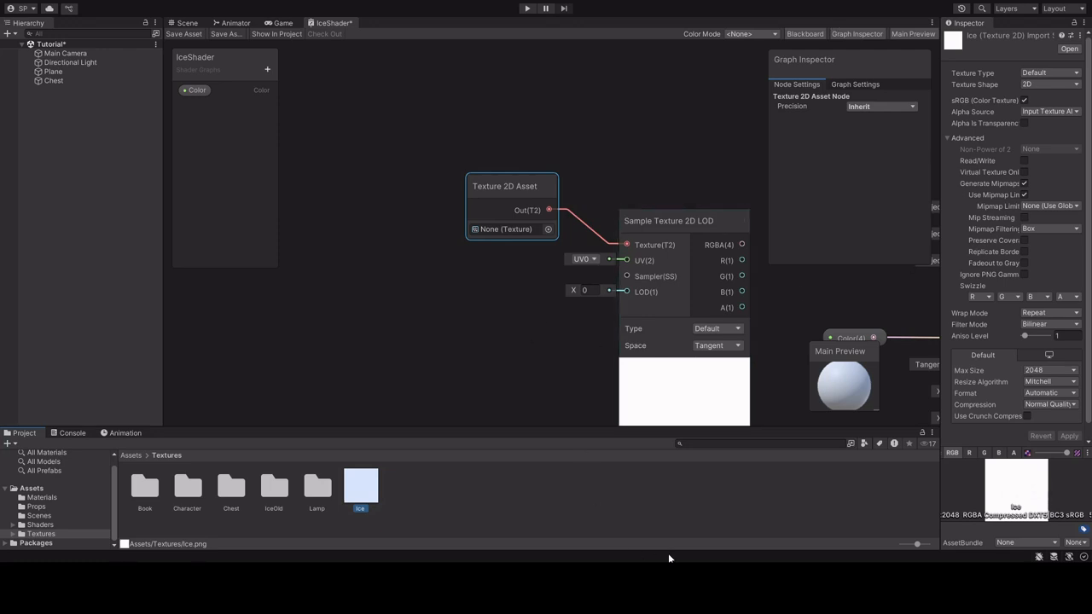
pyautogui.moveTo(360, 486); pyautogui.dragTo(507, 230)
pyautogui.scroll(-2, 470, 298)
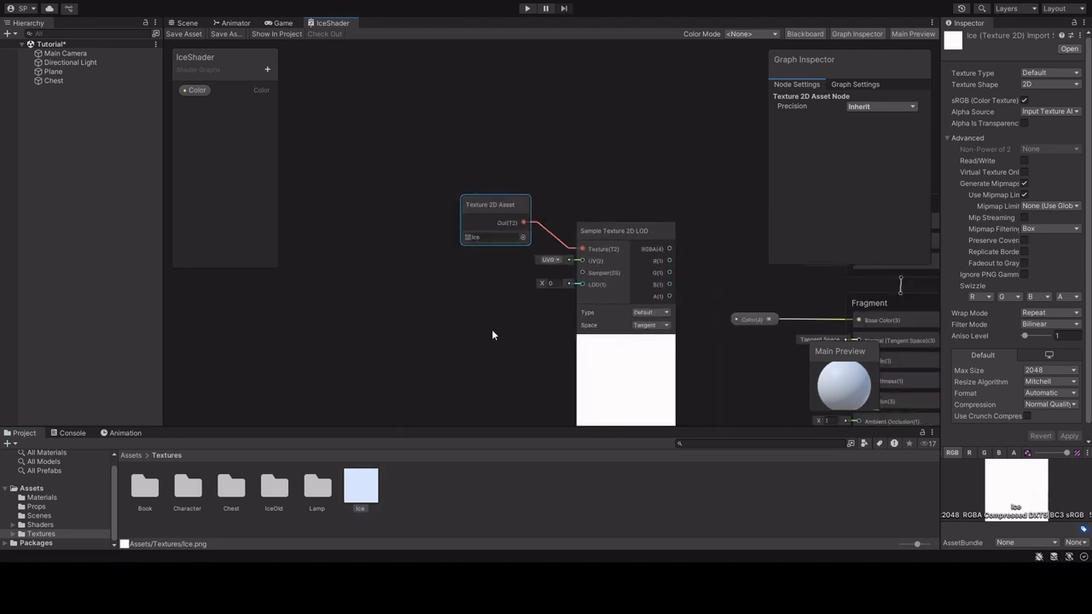
# - Add a Tiling And Offset node below the texture asset and connect its output to the sampler node's UV input
pyautogui.scroll(-3, 402, 261)
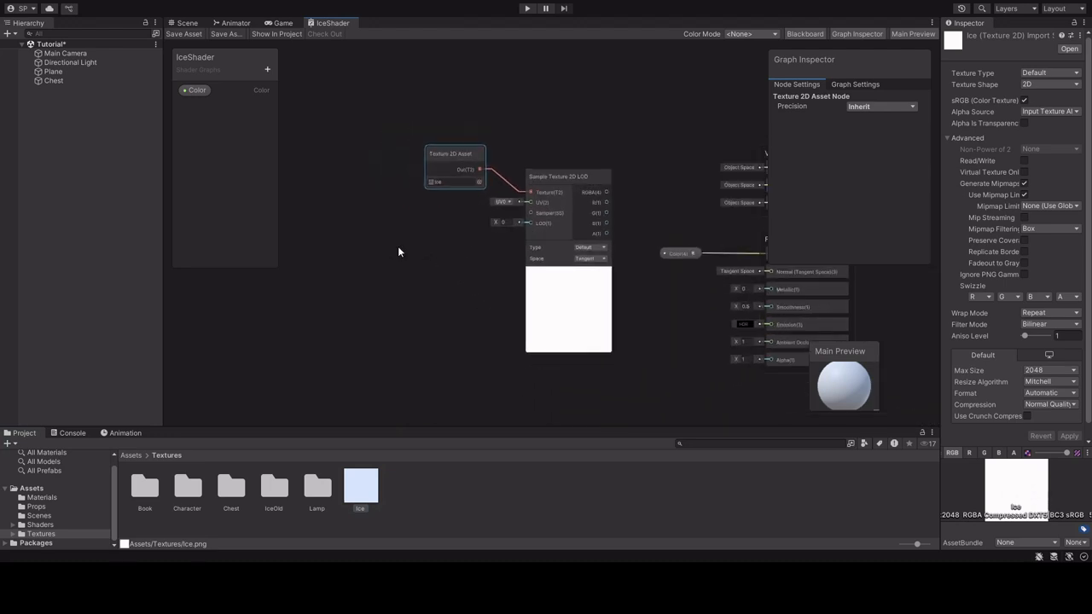
pyautogui.scroll(3, 401, 252)
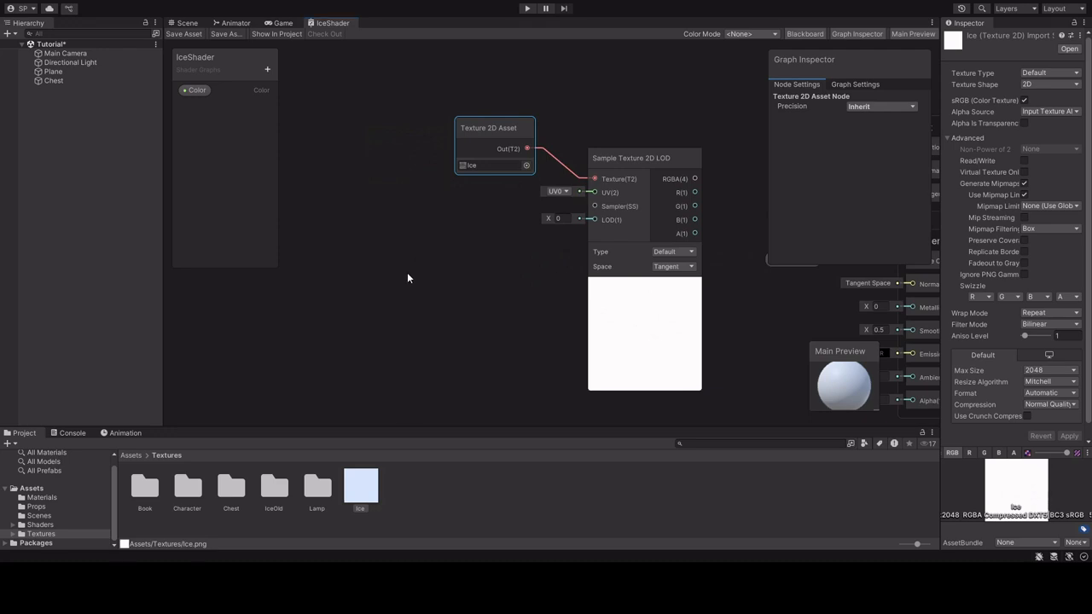
pyautogui.hotkey('alt', 'o')
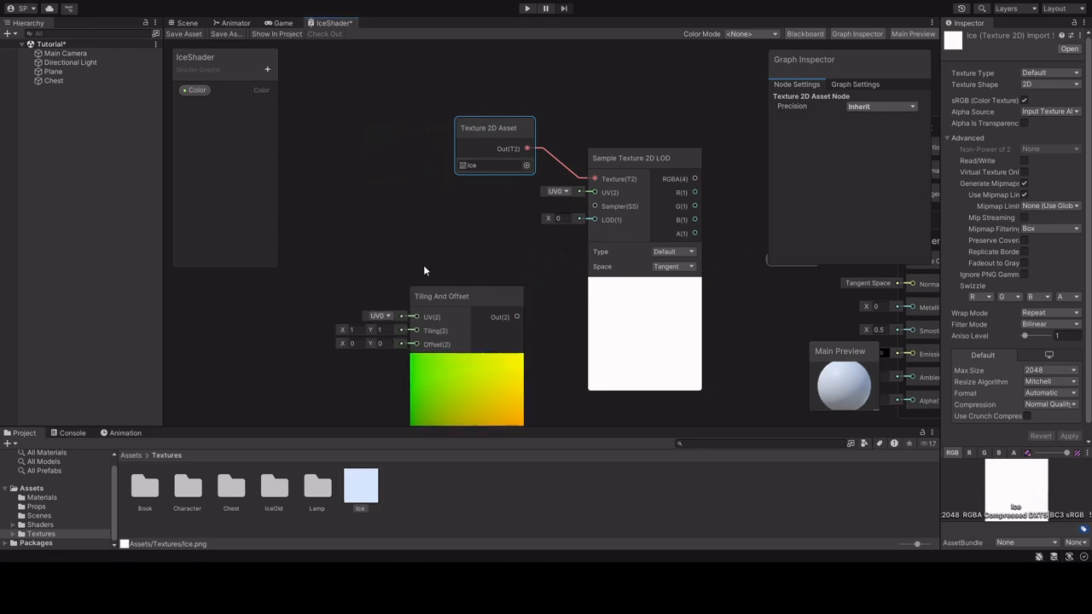
pyautogui.moveTo(438, 291); pyautogui.dragTo(427, 206)
pyautogui.moveTo(504, 229); pyautogui.dragTo(595, 192)
pyautogui.moveTo(486, 211); pyautogui.dragTo(513, 199)
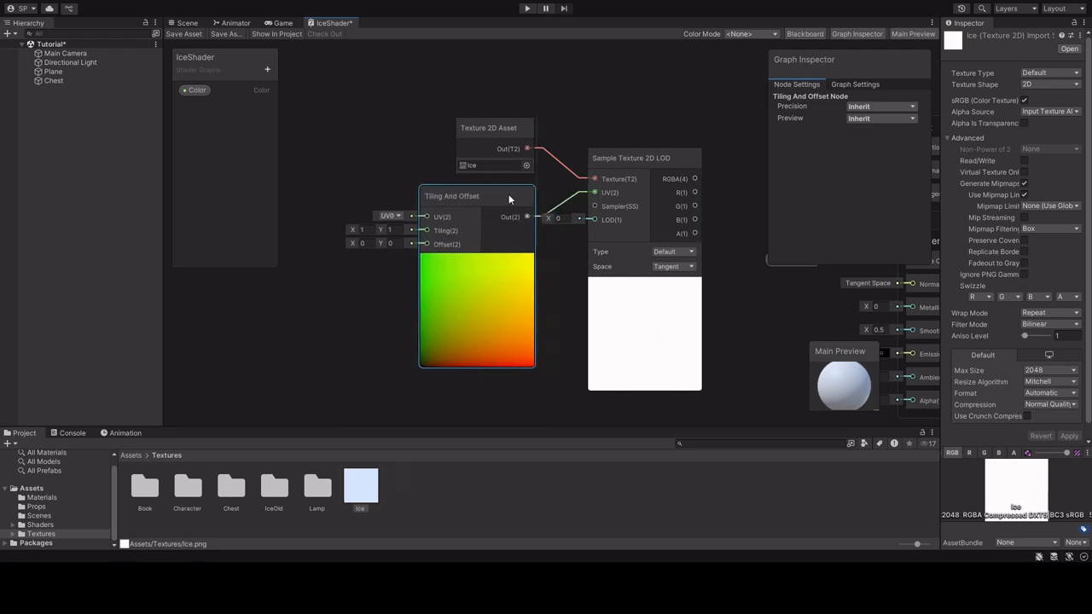
# - Set the Tiling And Offset node's tiling to X 5 and Y 4
pyautogui.click(363, 231)
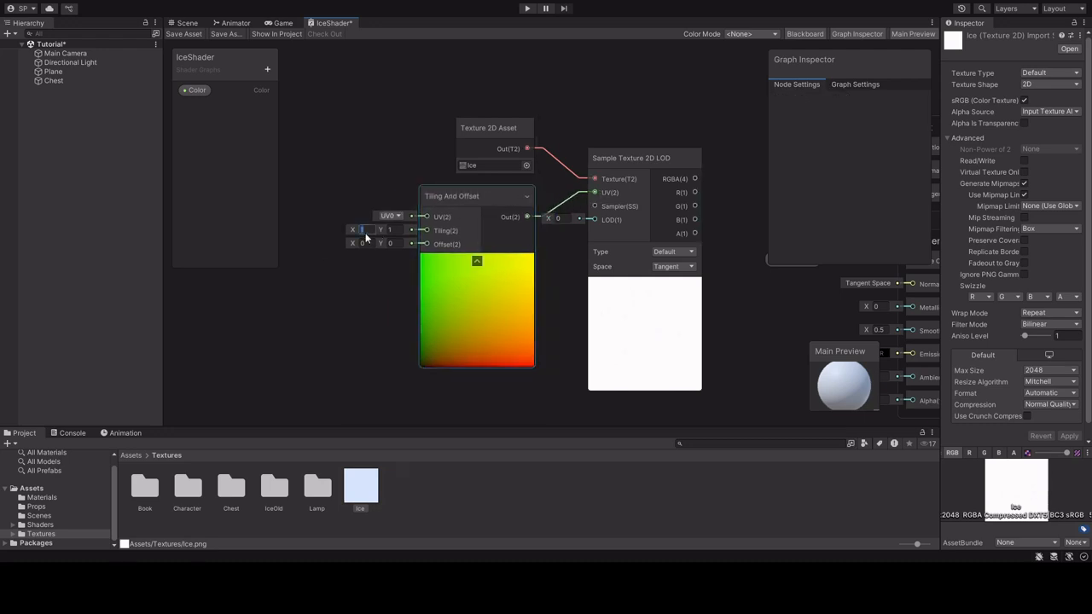
pyautogui.write('5')
pyautogui.press('Tab')
pyautogui.write('4')
pyautogui.press('Return')
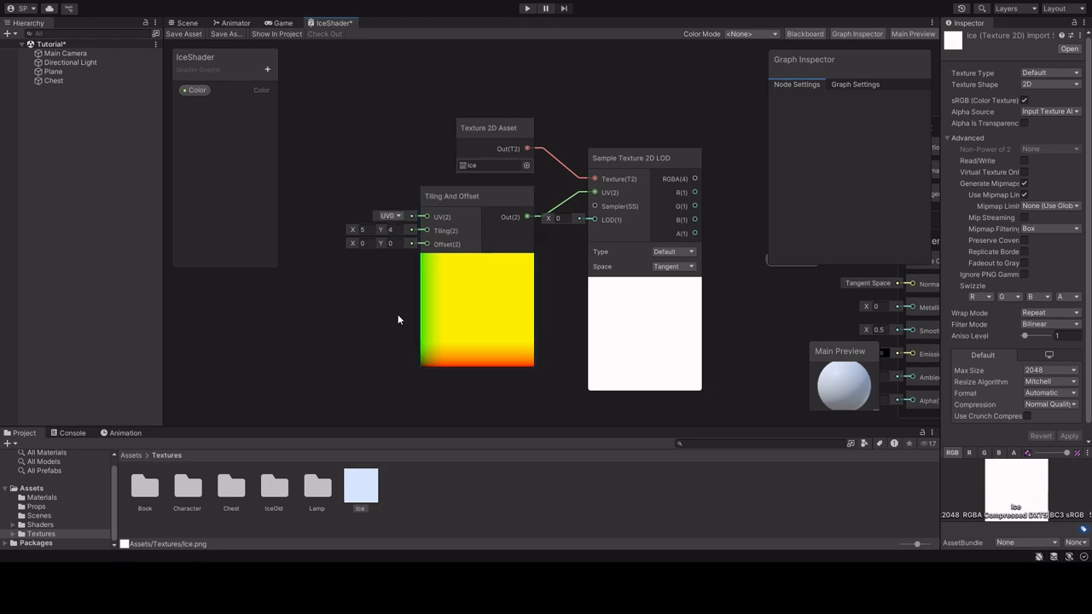
# - Group the three texture nodes under the title Ice Texture and move the group farther from the master stack
pyautogui.scroll(-4, 379, 321)
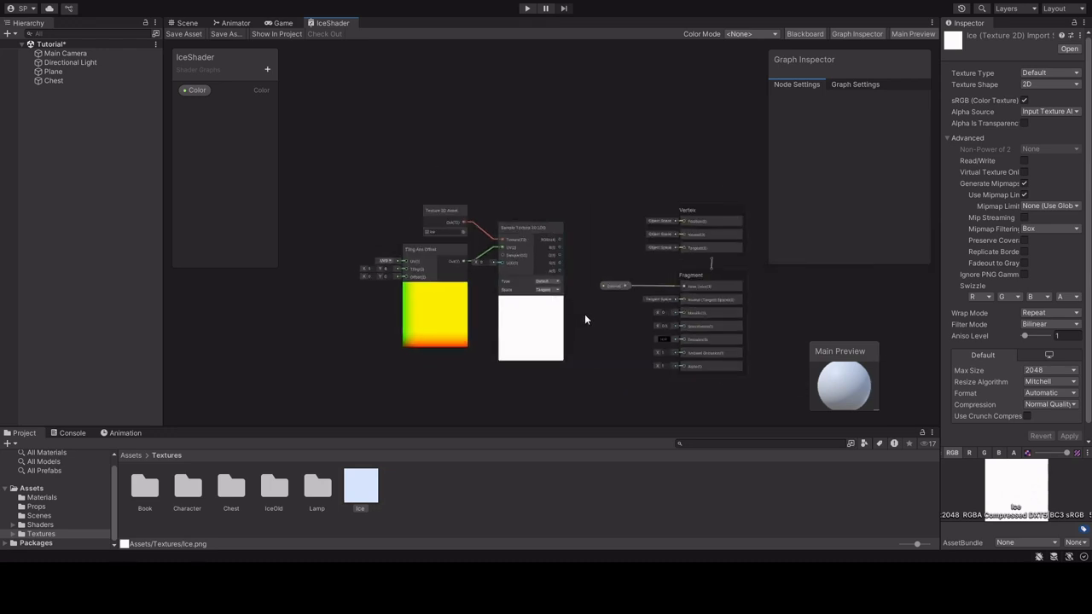
pyautogui.moveTo(585, 317); pyautogui.dragTo(547, 267, button='middle')
pyautogui.moveTo(350, 164); pyautogui.dragTo(559, 332)
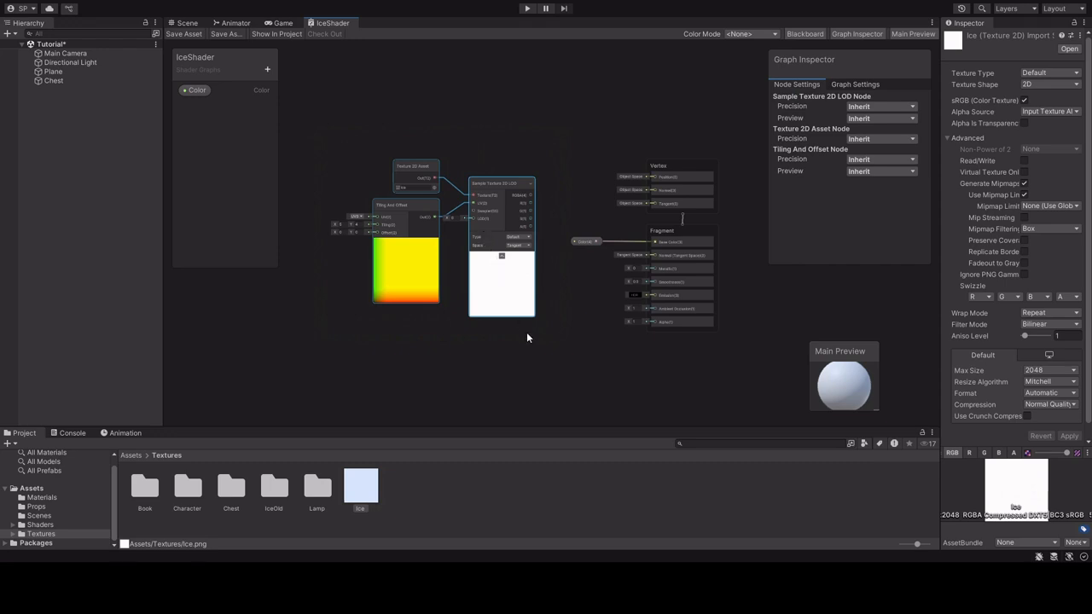
pyautogui.hotkey('ctrl', 'g')
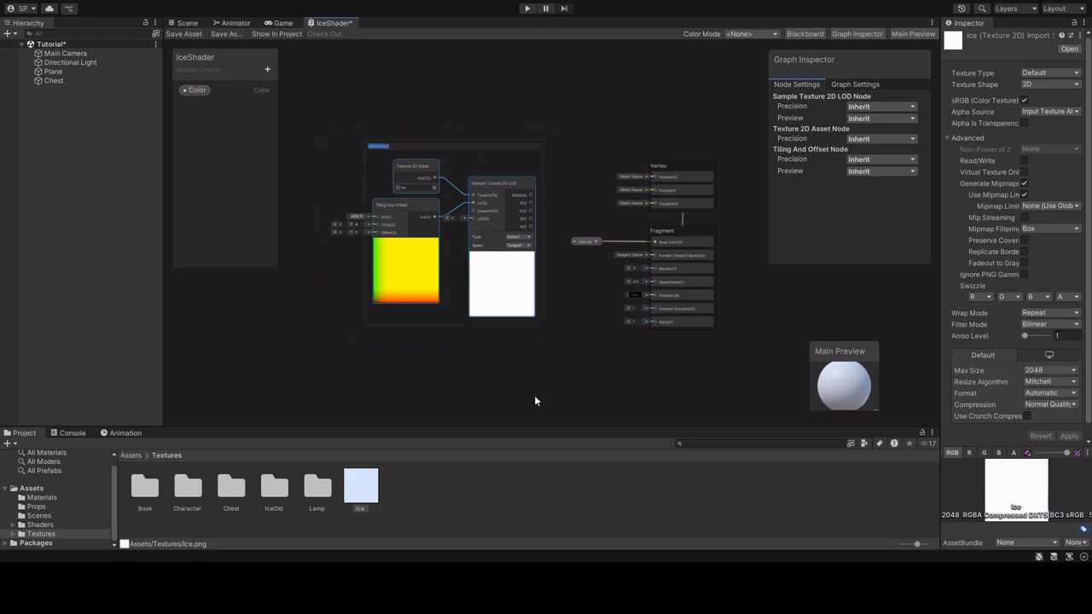
pyautogui.write('Tex')
pyautogui.write('ture')
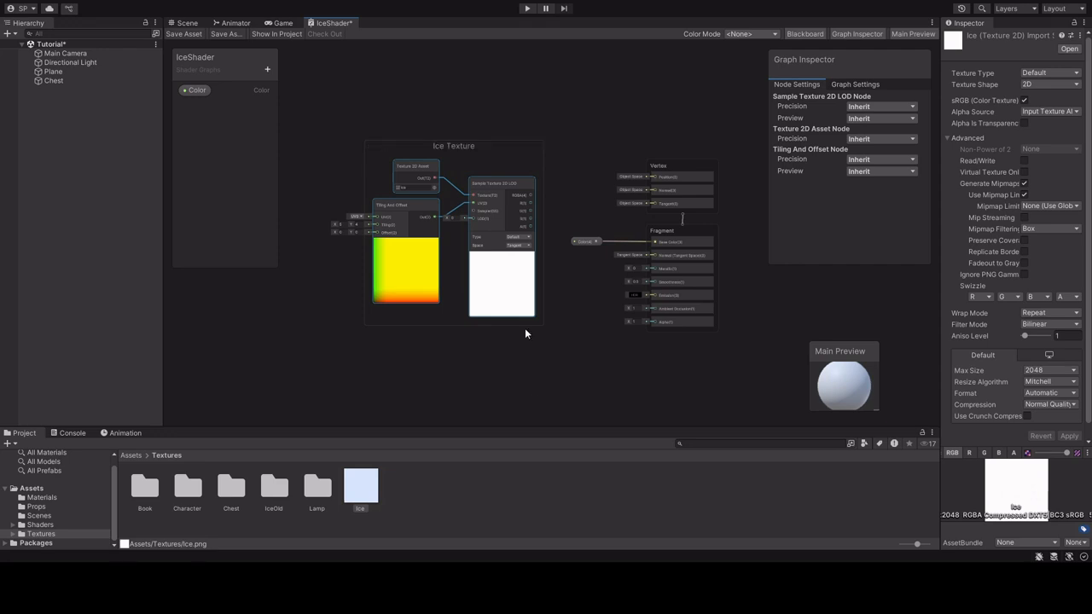
pyautogui.moveTo(484, 153); pyautogui.dragTo(436, 134)
pyautogui.scroll(2, 442, 139)
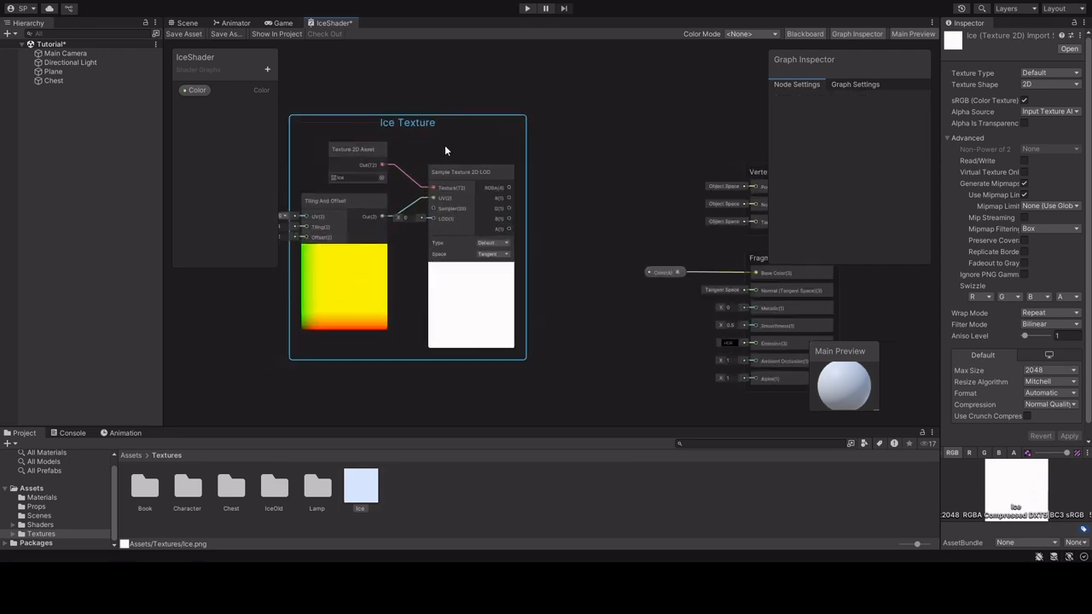
pyautogui.moveTo(444, 145); pyautogui.dragTo(513, 142, button='middle')
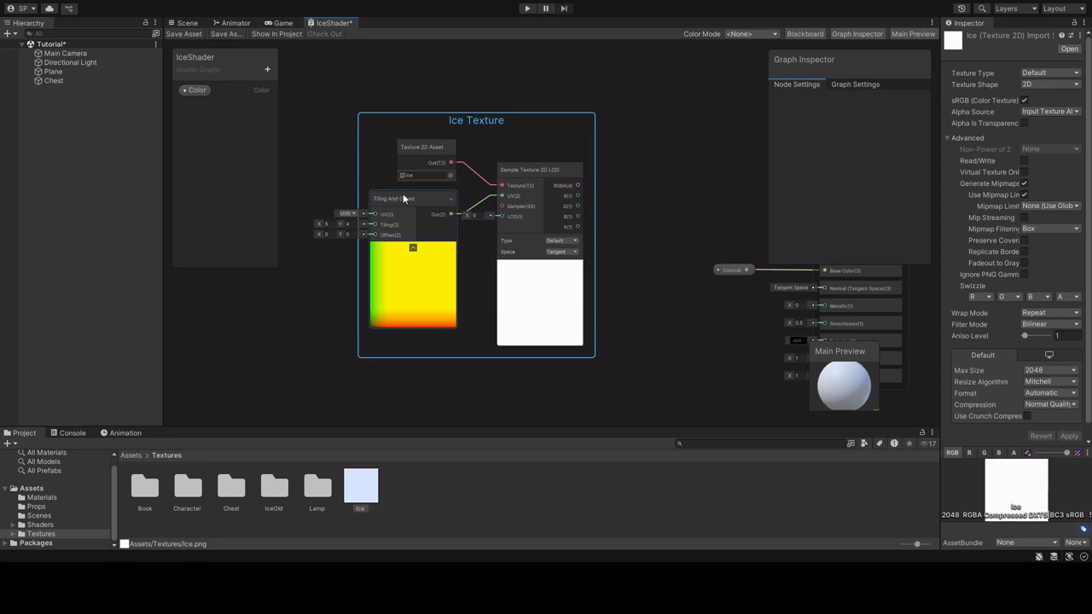
pyautogui.scroll(2, 490, 262)
pyautogui.scroll(-3, 486, 255)
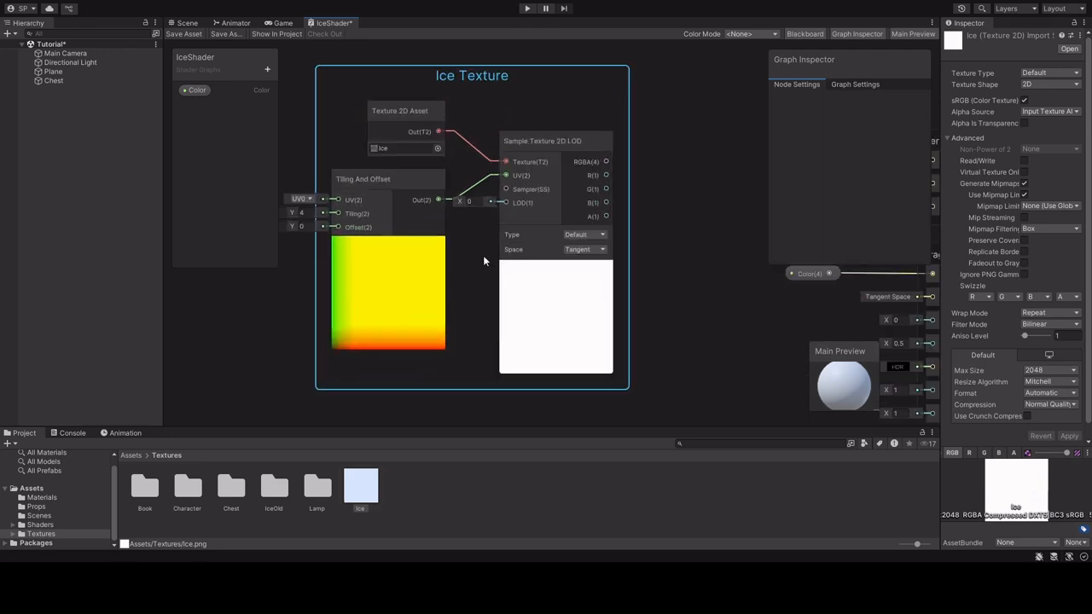
# - Add a Fresnel Effect node above the Ice Texture group
pyautogui.moveTo(491, 158)
pyautogui.mouseDown()
pyautogui.moveTo(409, 158)
pyautogui.moveTo(471, 158)
pyautogui.mouseUp()
pyautogui.scroll(2, 557, 125)
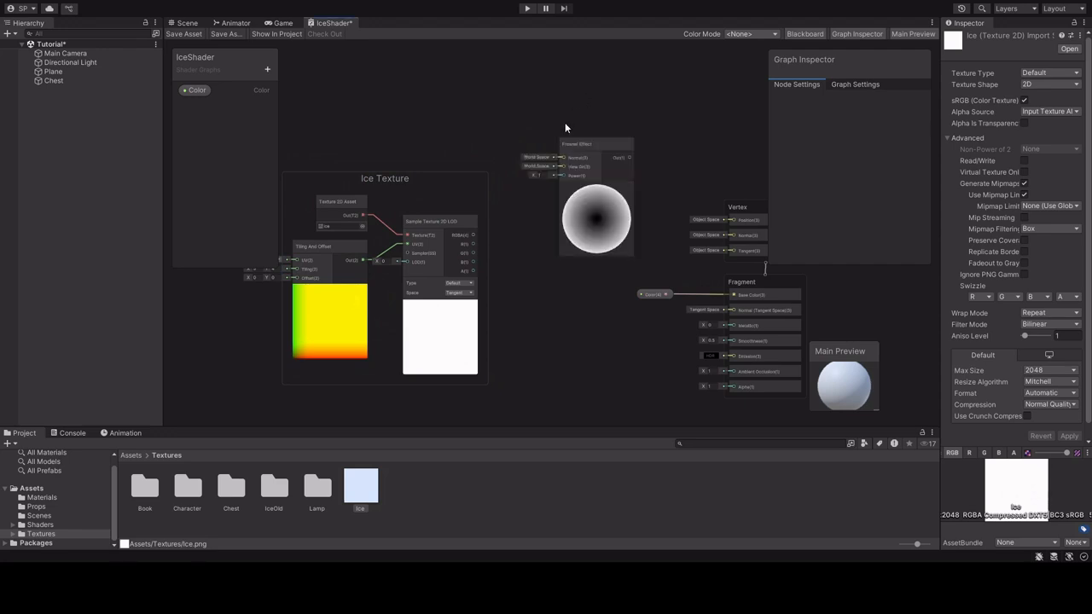
pyautogui.moveTo(585, 145); pyautogui.dragTo(526, 105)
pyautogui.scroll(4, 452, 67)
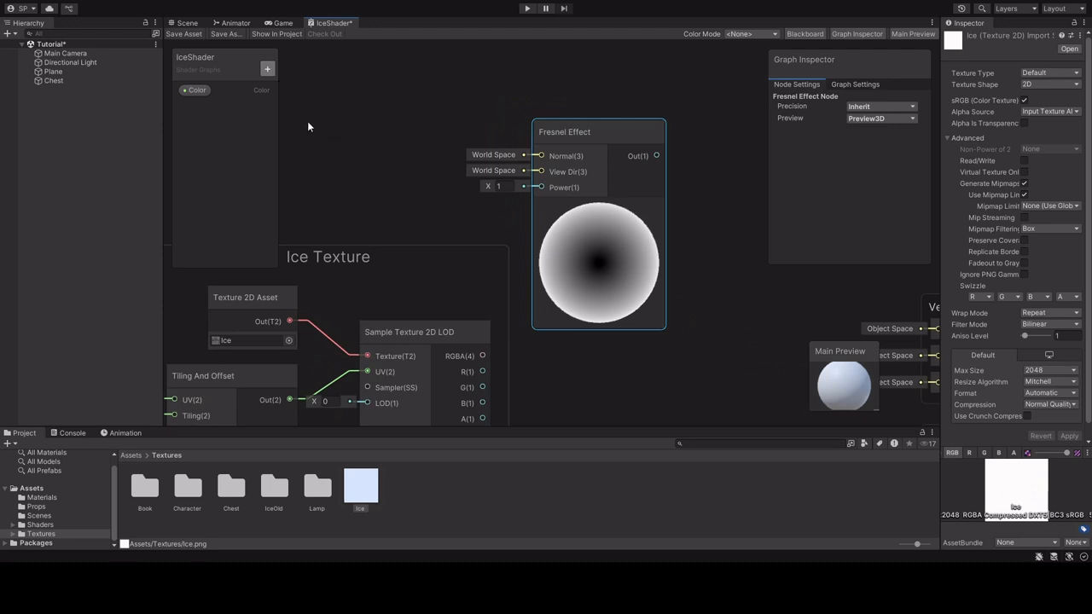
# - Create a float property named FresnelPower and connect its node to the Fresnel Effect node's Power input
pyautogui.write('Fres')
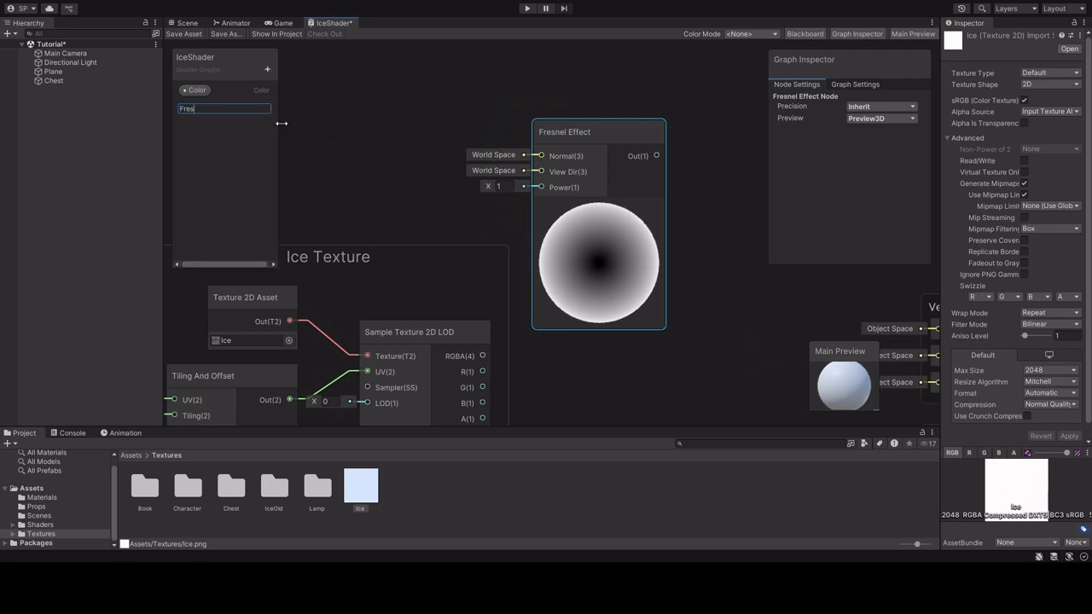
pyautogui.write('nelPower')
pyautogui.press('Return')
pyautogui.click(224, 105)
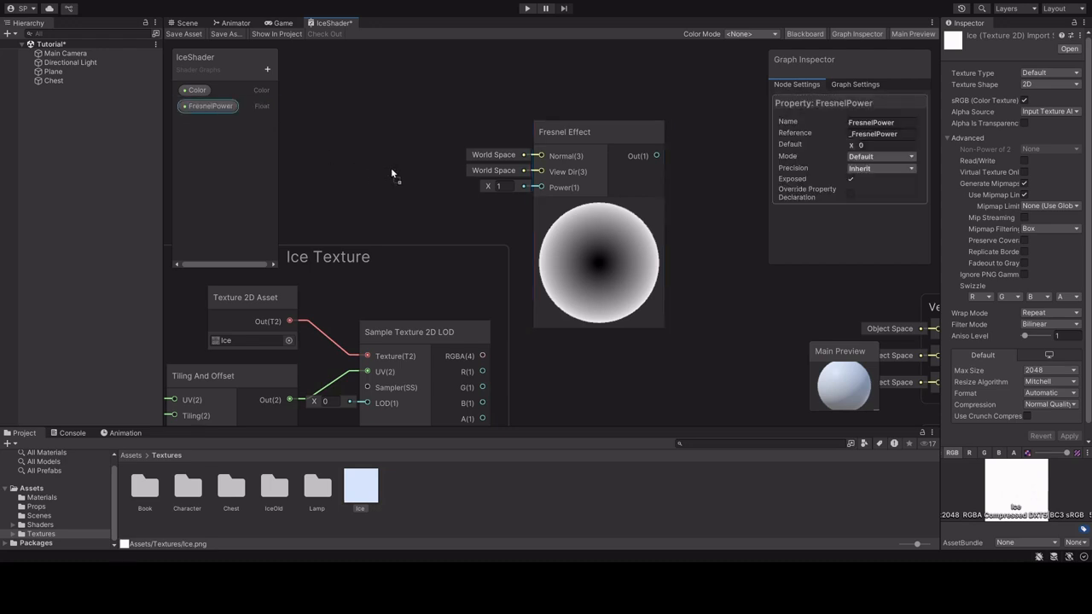
pyautogui.moveTo(391, 174); pyautogui.dragTo(541, 187)
pyautogui.moveTo(462, 179); pyautogui.dragTo(413, 186)
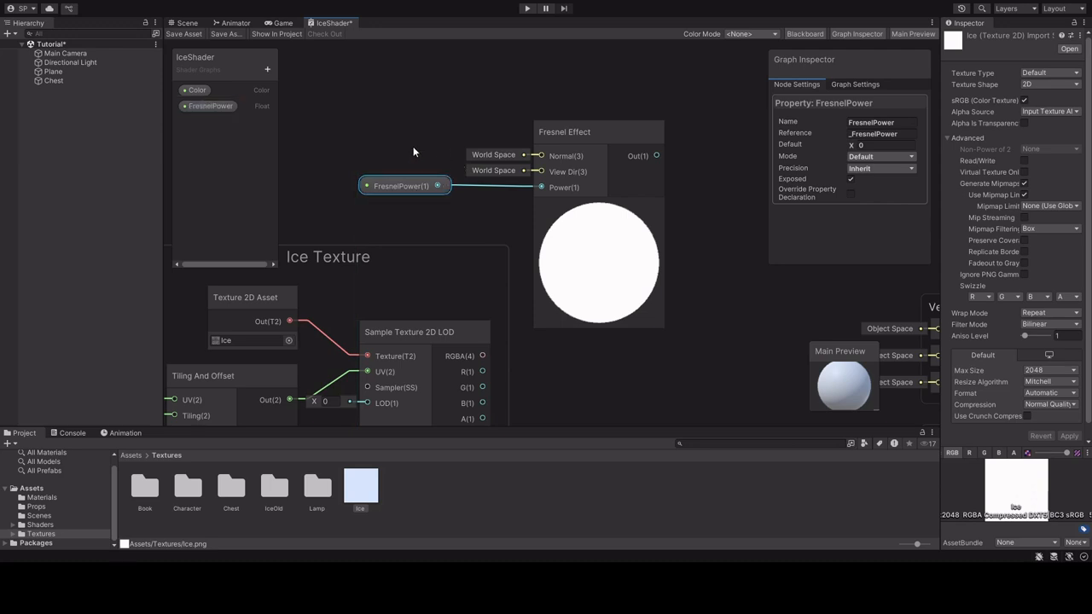
# - Move the Fresnel Effect and FresnelPower nodes together to sit directly above the Ice Texture group
pyautogui.moveTo(398, 112); pyautogui.dragTo(558, 201)
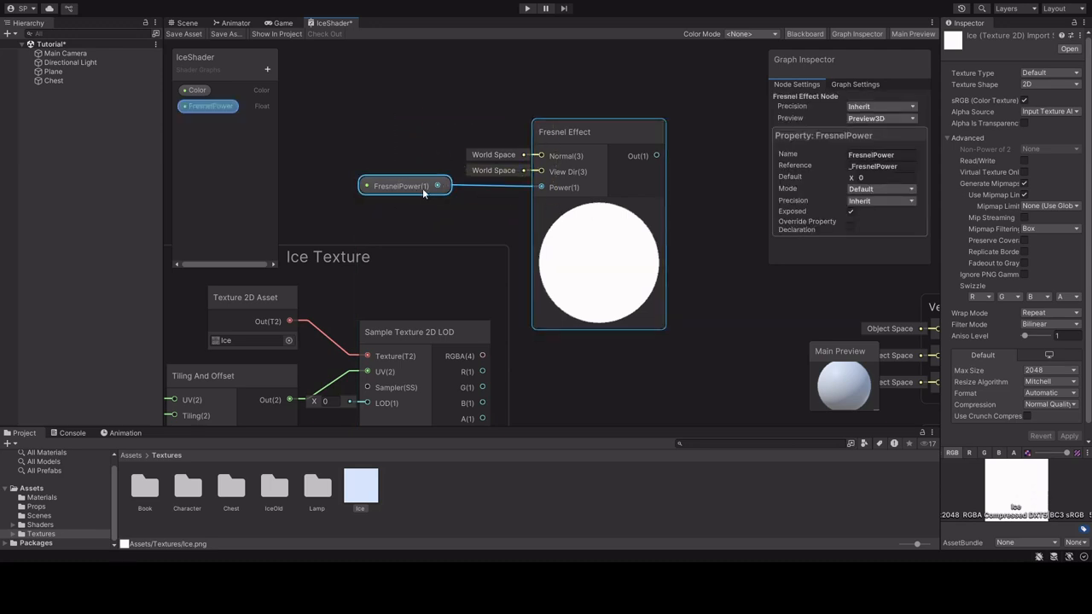
pyautogui.scroll(-2, 747, 180)
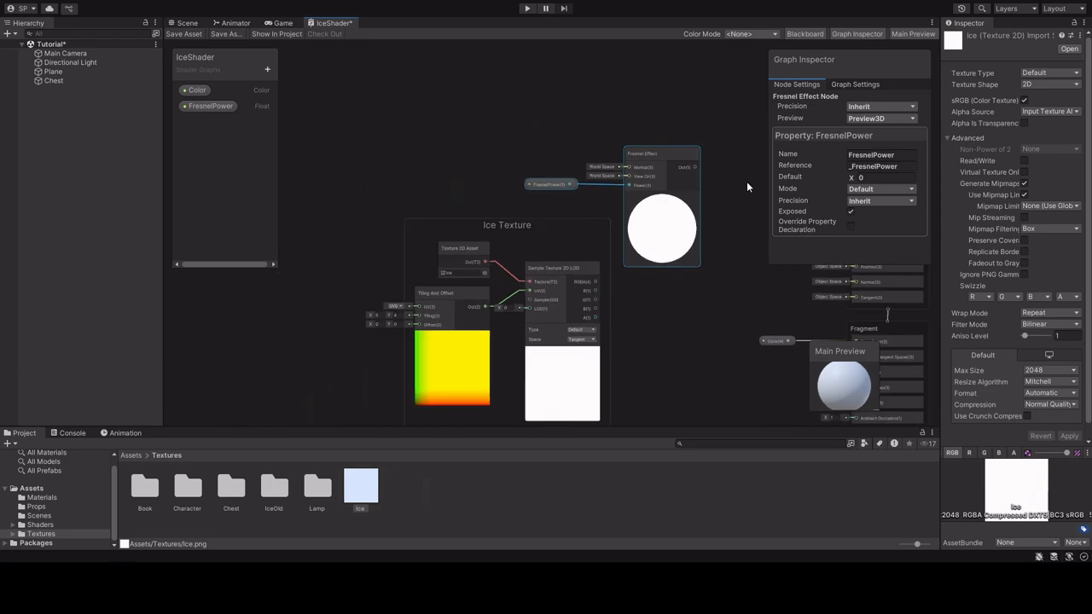
pyautogui.scroll(-1, 715, 287)
pyautogui.click(526, 132)
pyautogui.moveTo(527, 132)
pyautogui.mouseDown()
pyautogui.moveTo(630, 180)
pyautogui.moveTo(554, 87)
pyautogui.moveTo(538, 139)
pyautogui.mouseUp()
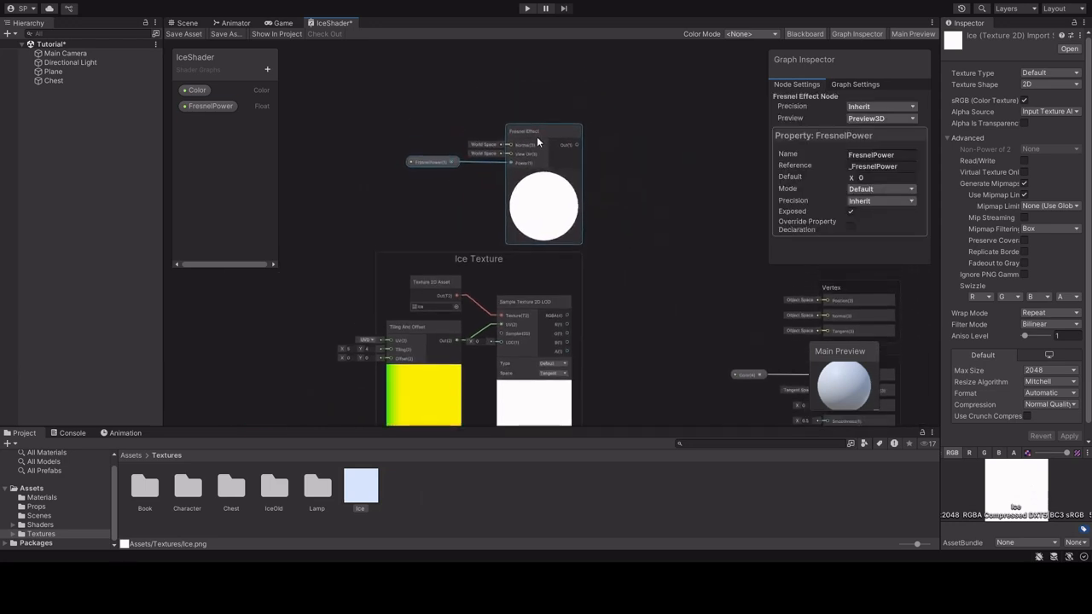
pyautogui.scroll(-3, 537, 140)
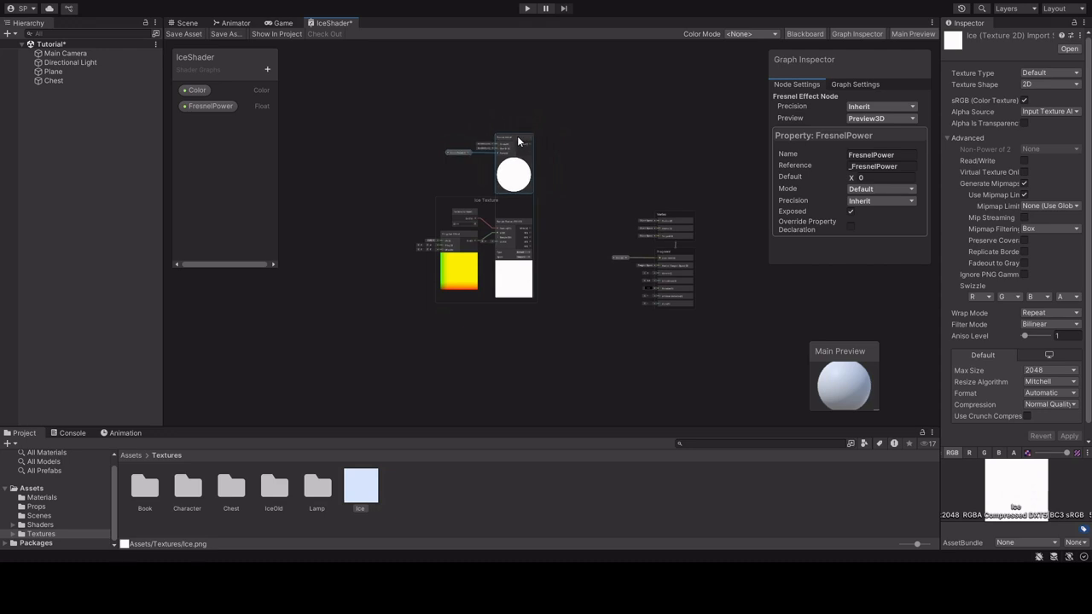
# - Add a Lerp node beside the Fresnel Effect node and connect the Fresnel output to its T input
pyautogui.click(556, 190)
pyautogui.scroll(4, 563, 204)
pyautogui.scroll(1, 555, 212)
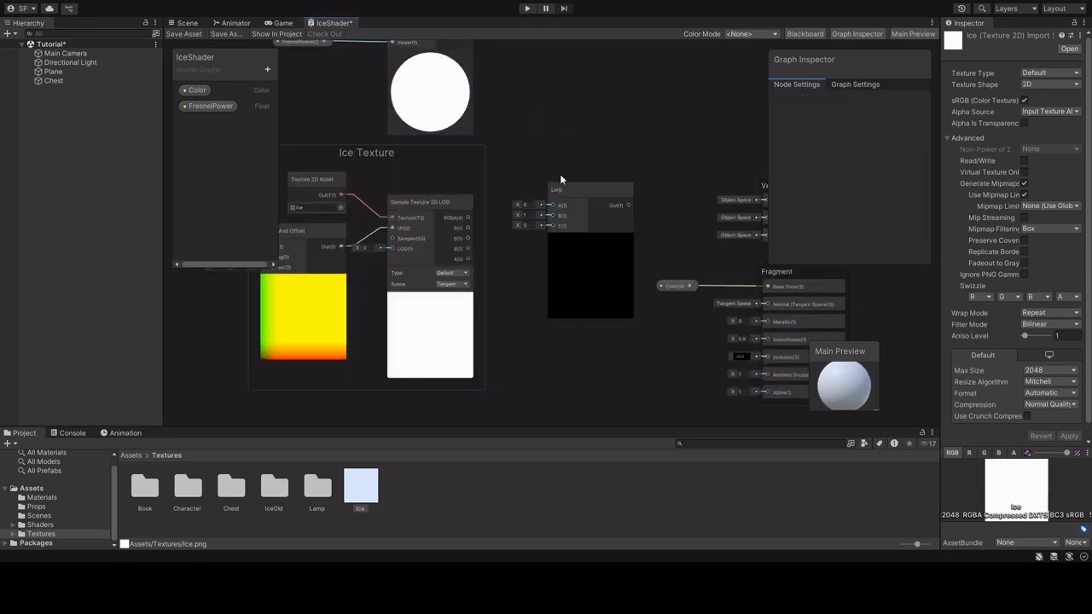
pyautogui.moveTo(559, 174); pyautogui.dragTo(558, 104)
pyautogui.moveTo(526, 90); pyautogui.dragTo(519, 151, button='middle')
pyautogui.scroll(-1, 519, 151)
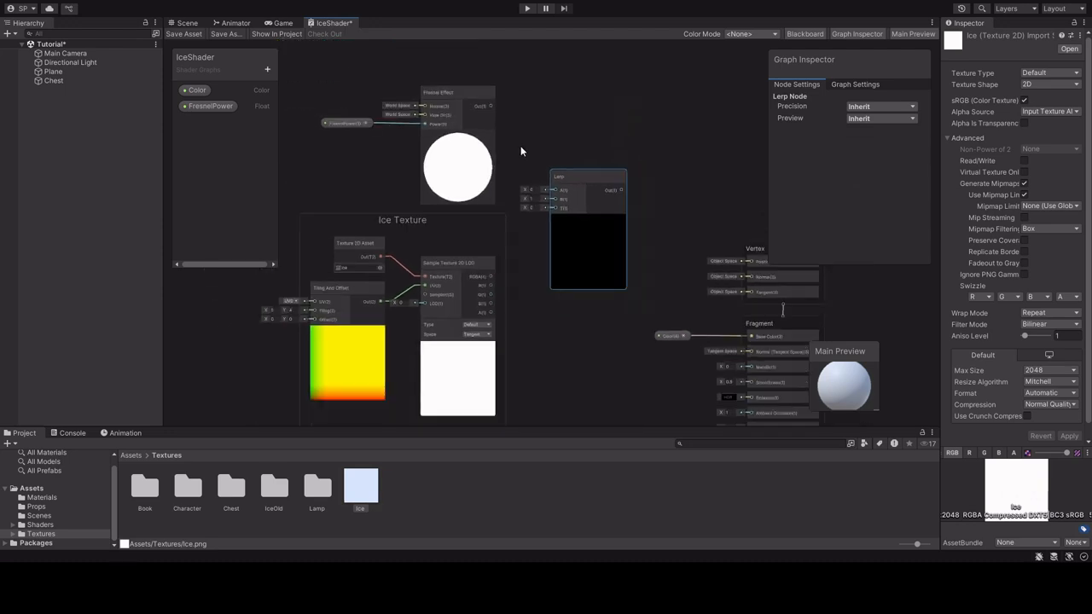
pyautogui.moveTo(517, 133); pyautogui.dragTo(552, 207)
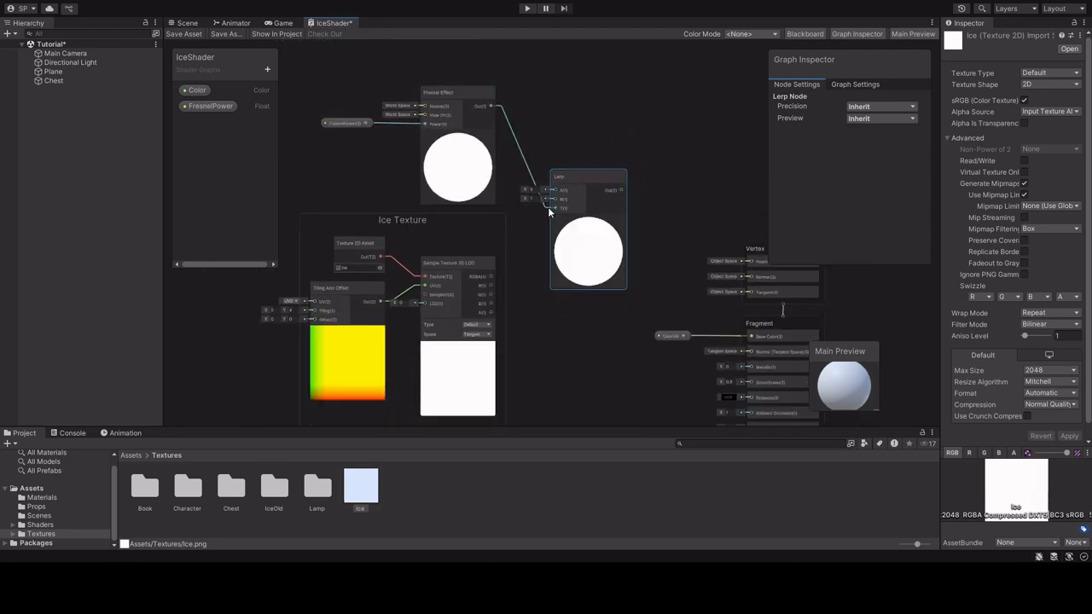
# - Connect the sampler's RGBA output to the Lerp node's B input, replacing that link with one from the sampler's A output
pyautogui.scroll(2, 534, 242)
pyautogui.moveTo(478, 287); pyautogui.dragTo(550, 195)
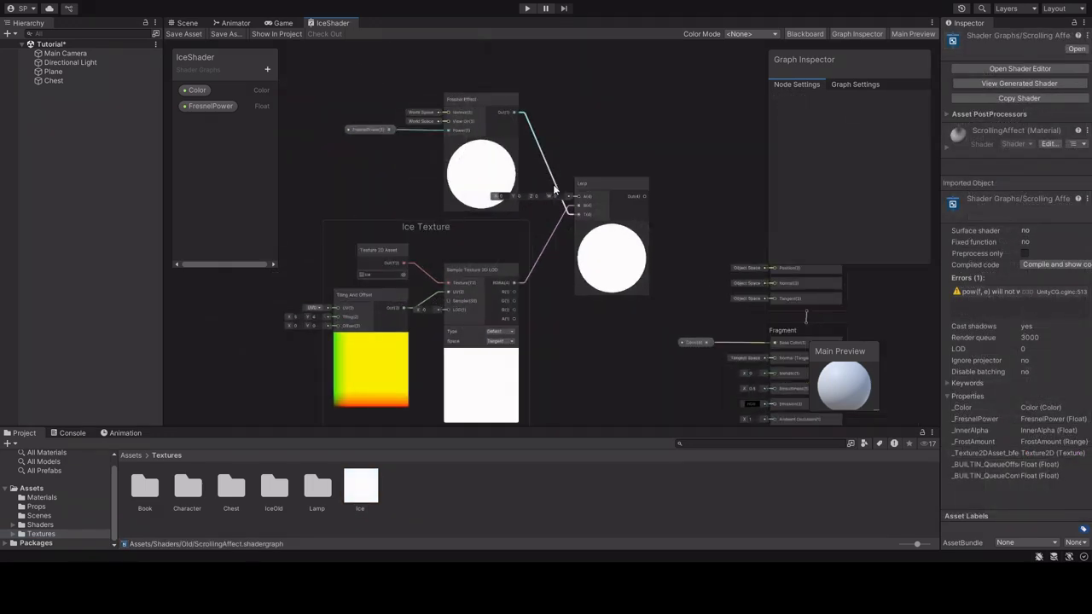
pyautogui.scroll(4, 573, 231)
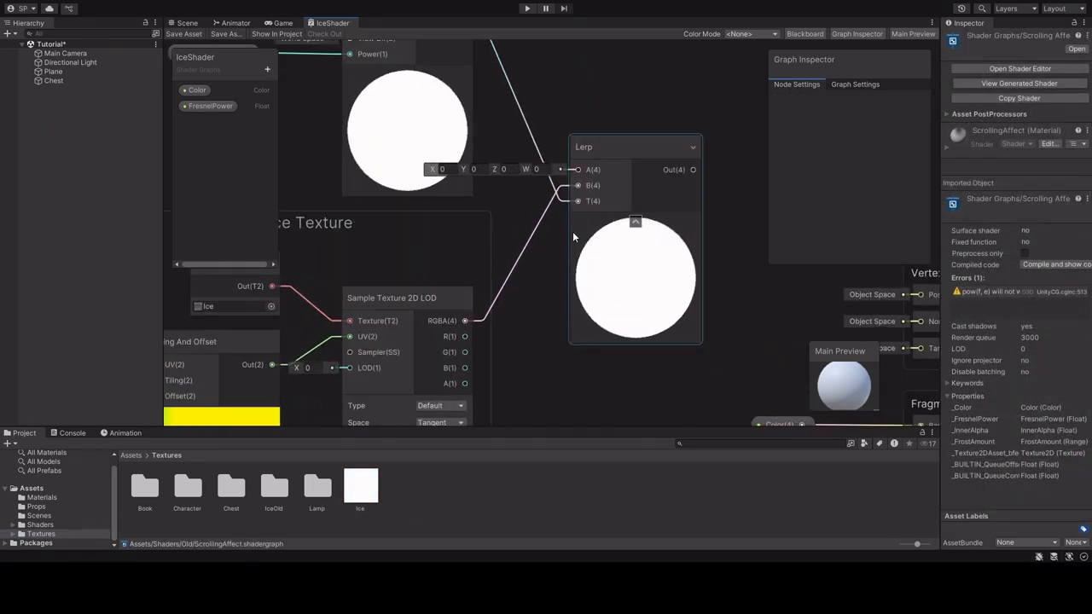
pyautogui.moveTo(465, 383); pyautogui.dragTo(580, 181)
pyautogui.moveTo(511, 219); pyautogui.dragTo(491, 188, button='middle')
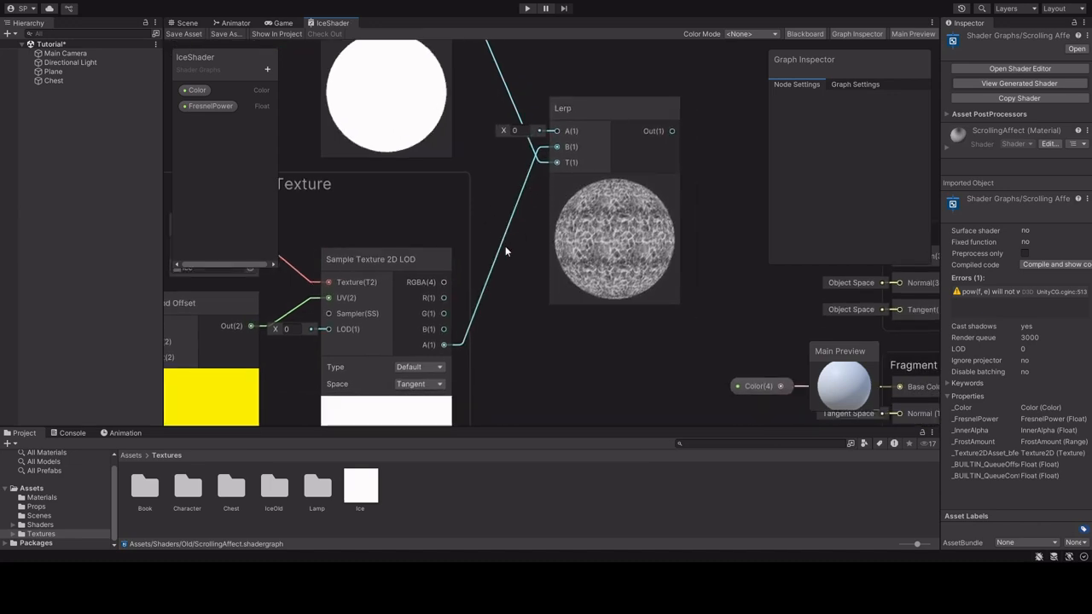
# - Move the Fresnel, Ice Texture and Lerp nodes together farther away from the master stack
pyautogui.scroll(-8, 537, 325)
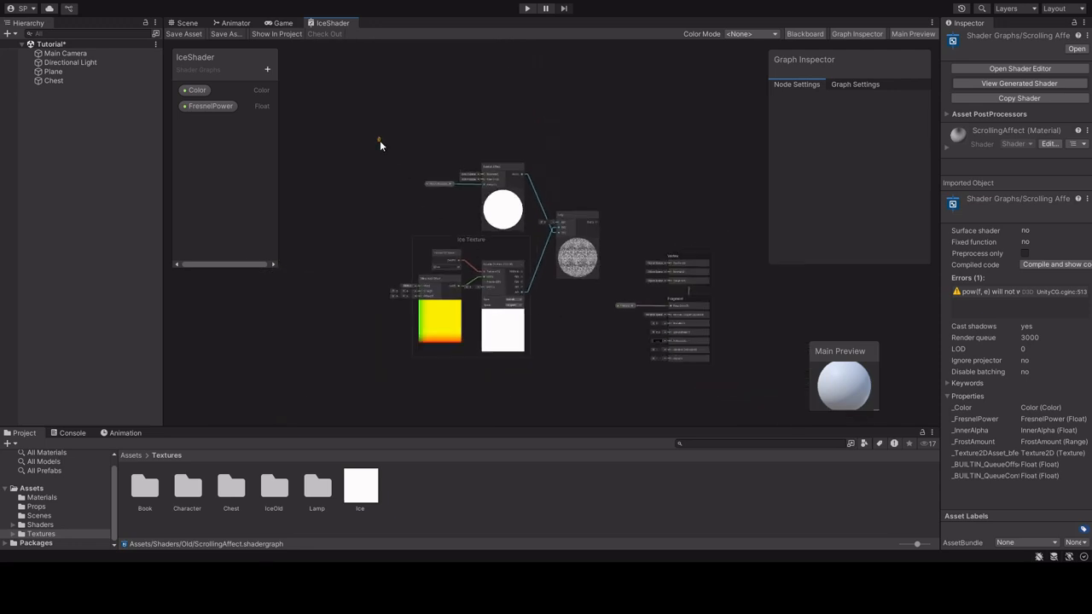
pyautogui.moveTo(607, 381); pyautogui.dragTo(607, 380)
pyautogui.moveTo(575, 214); pyautogui.dragTo(458, 269)
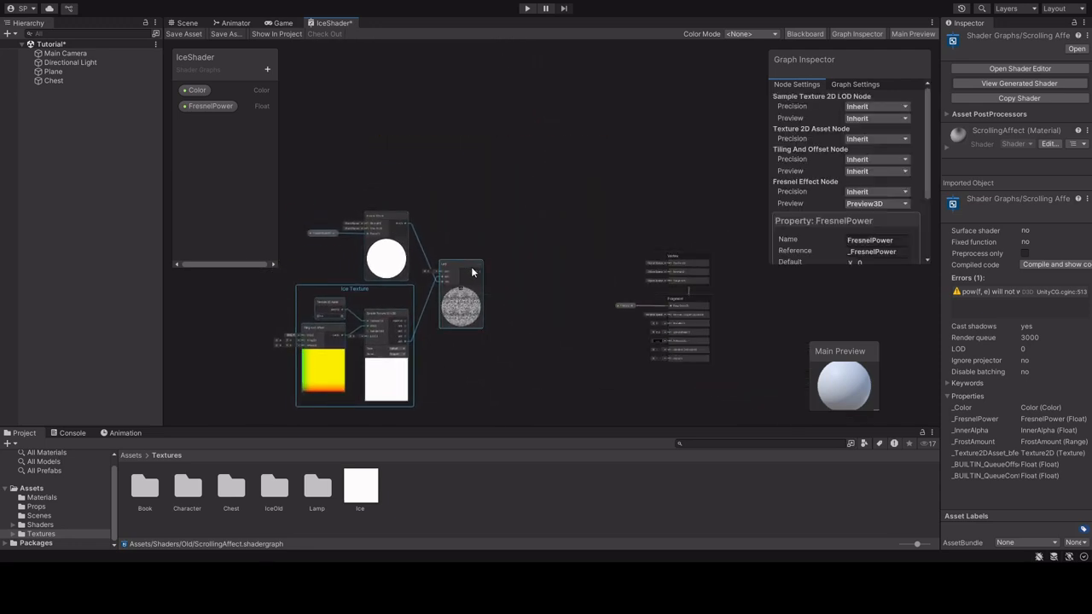
pyautogui.scroll(2, 529, 293)
pyautogui.moveTo(528, 292); pyautogui.dragTo(521, 210, button='middle')
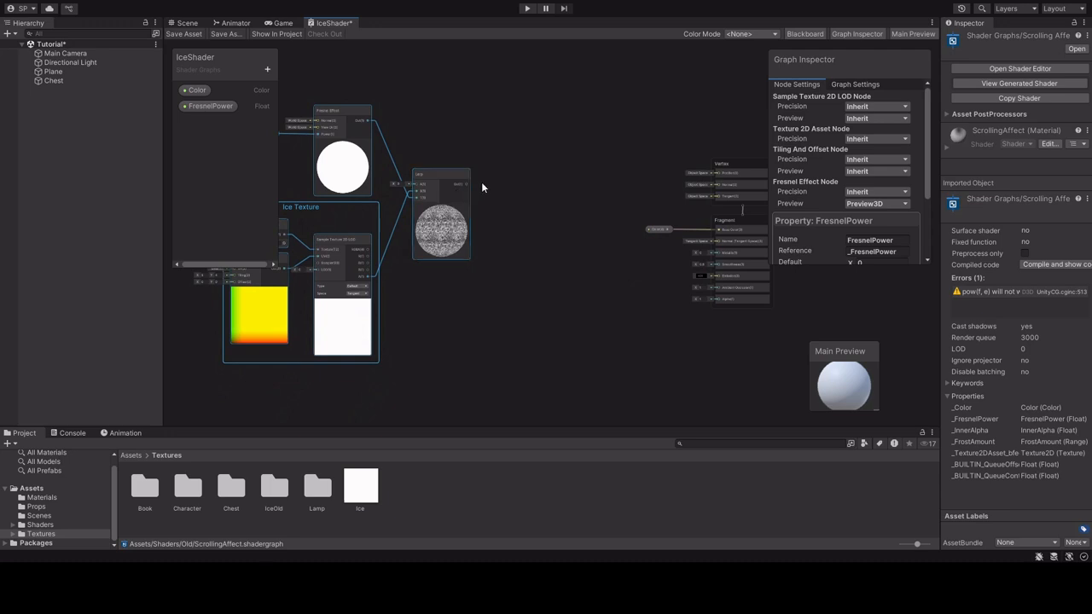
pyautogui.click(538, 232)
# - Add an Add node after the Lerp node and connect the Lerp output to its B input
pyautogui.scroll(4, 498, 188)
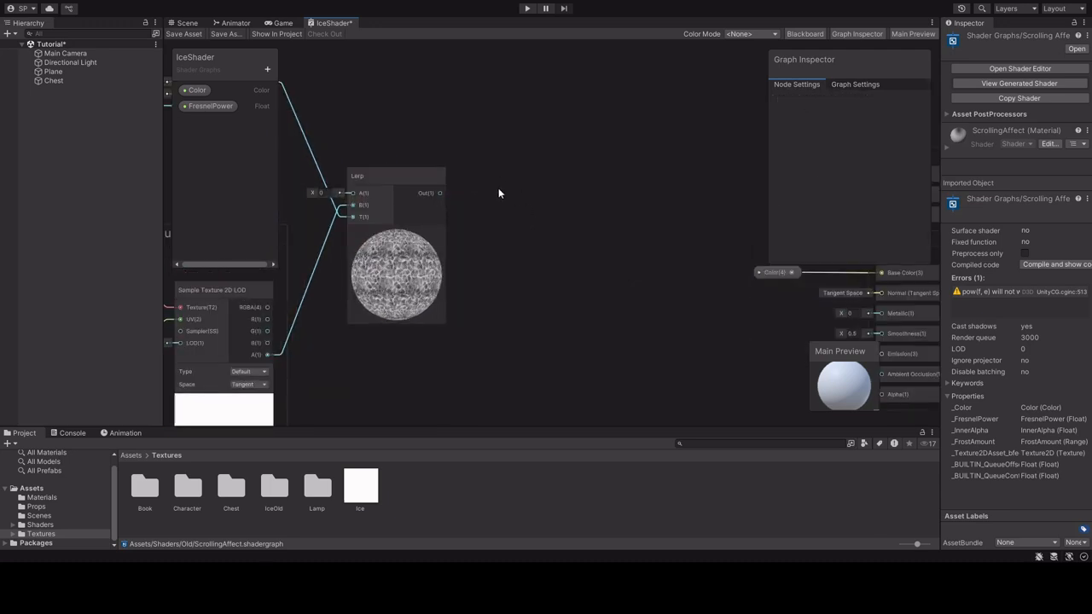
pyautogui.hotkey('ctrl', 'v')
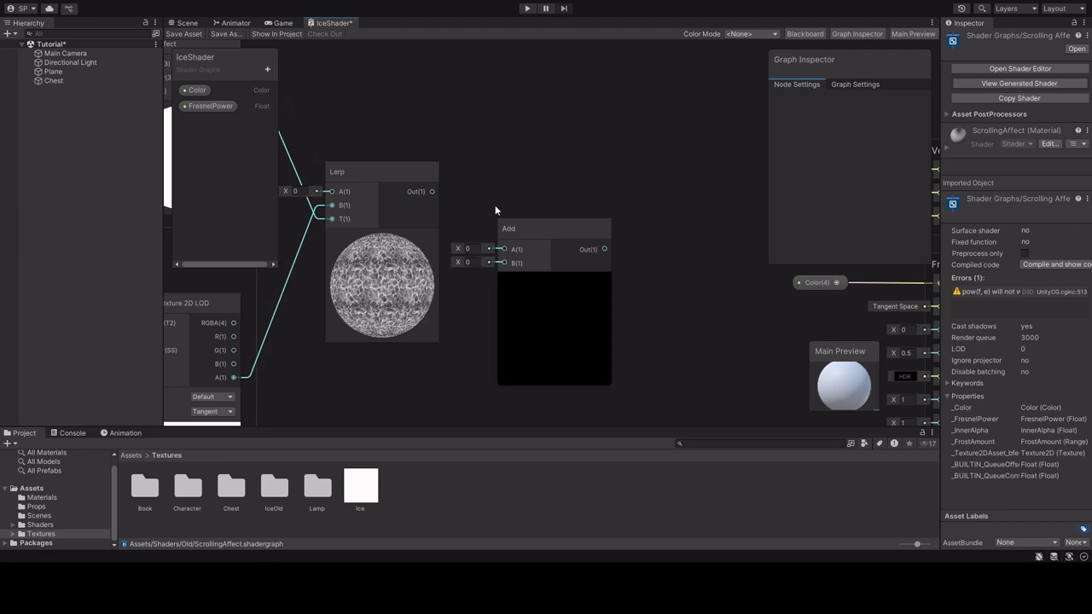
pyautogui.moveTo(515, 224); pyautogui.dragTo(538, 162)
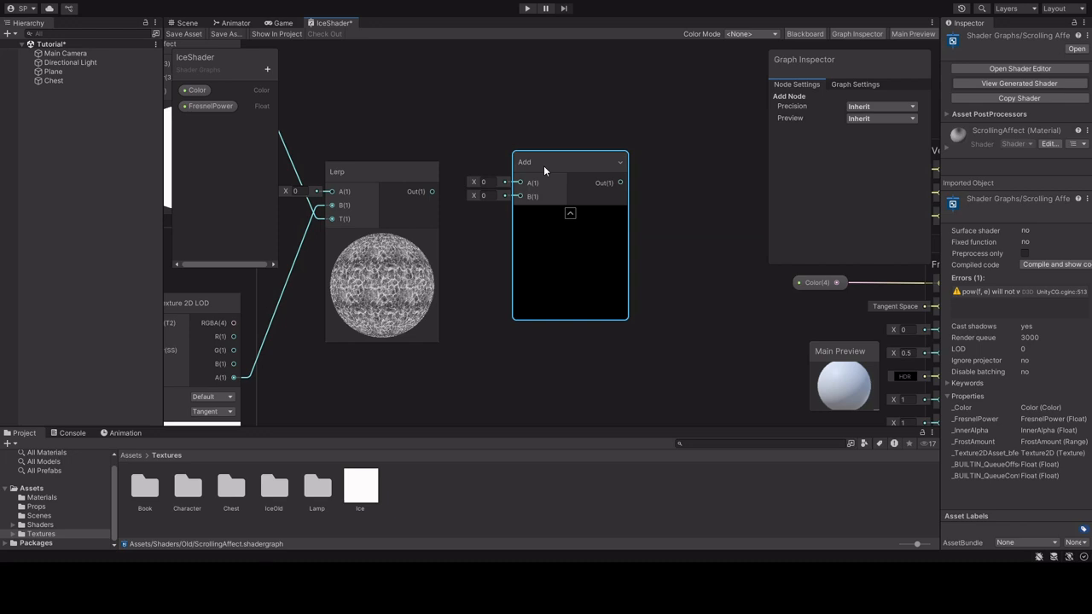
pyautogui.moveTo(431, 192); pyautogui.dragTo(519, 198)
pyautogui.scroll(-3, 500, 199)
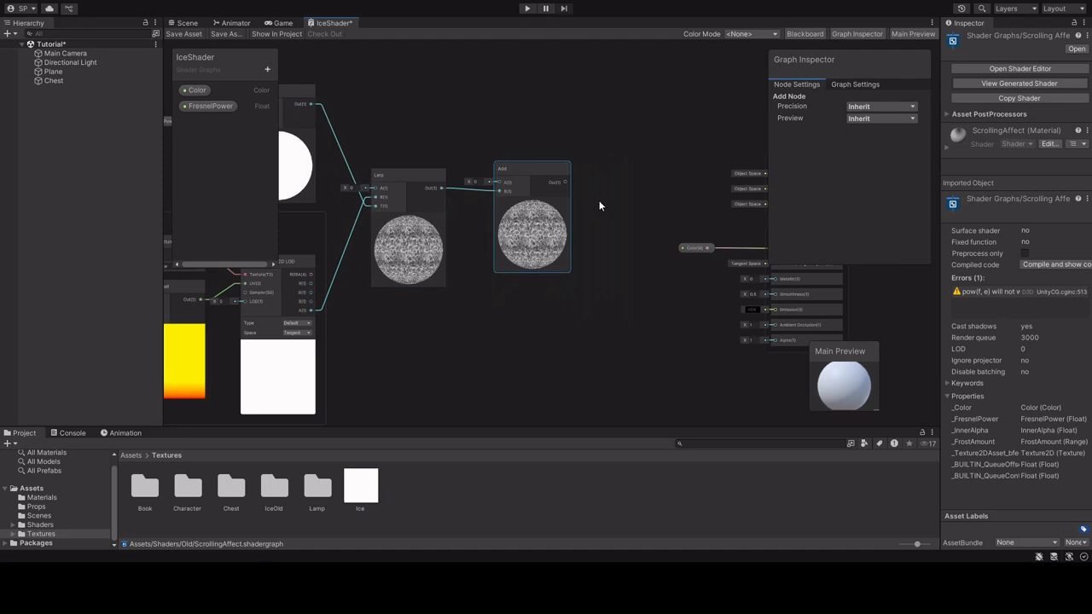
# - Add a Multiply node before the master stack and connect its output to the fragment's Base Color
pyautogui.moveTo(598, 200); pyautogui.dragTo(510, 198, button='middle')
pyautogui.scroll(2, 535, 196)
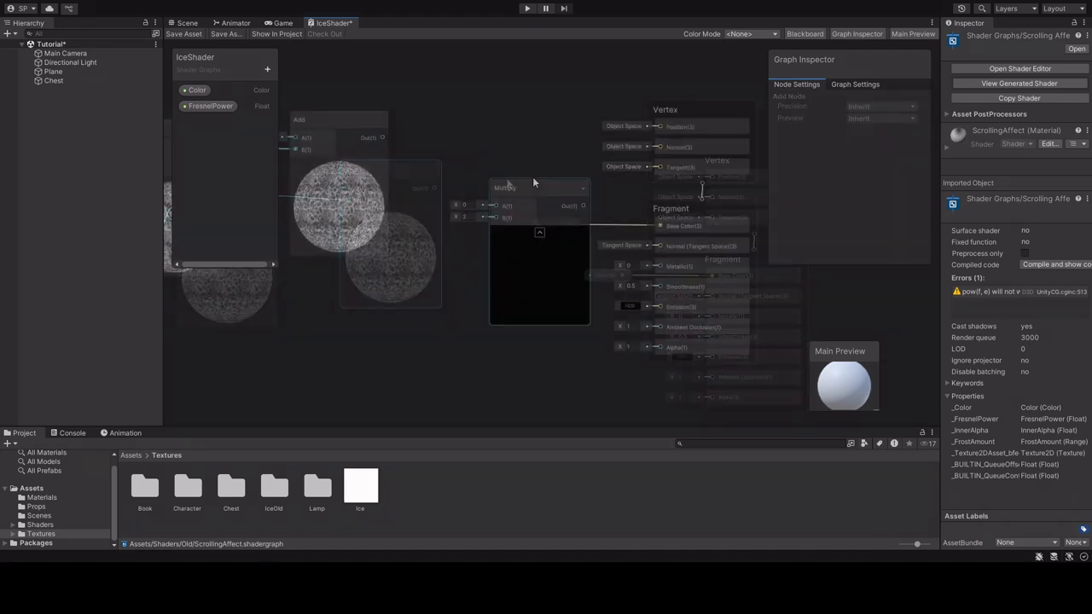
pyautogui.moveTo(531, 178); pyautogui.dragTo(655, 282)
# - Connect the Color property to the Multiply node's B input and move both nodes down beside the Fragment block
pyautogui.moveTo(570, 286); pyautogui.dragTo(485, 171)
pyautogui.moveTo(555, 285); pyautogui.dragTo(442, 180)
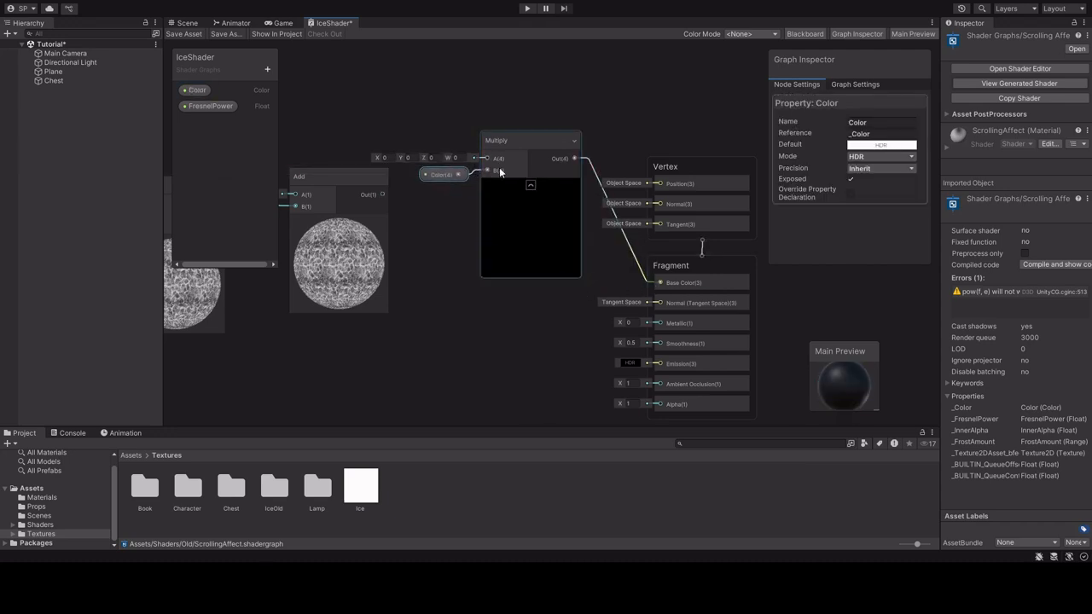
pyautogui.moveTo(428, 99); pyautogui.dragTo(512, 207)
pyautogui.moveTo(524, 136); pyautogui.dragTo(536, 263)
# - Connect the Color property to the Multiply node's A input, delete its B link, and align the Color node with A
pyautogui.scroll(4, 447, 342)
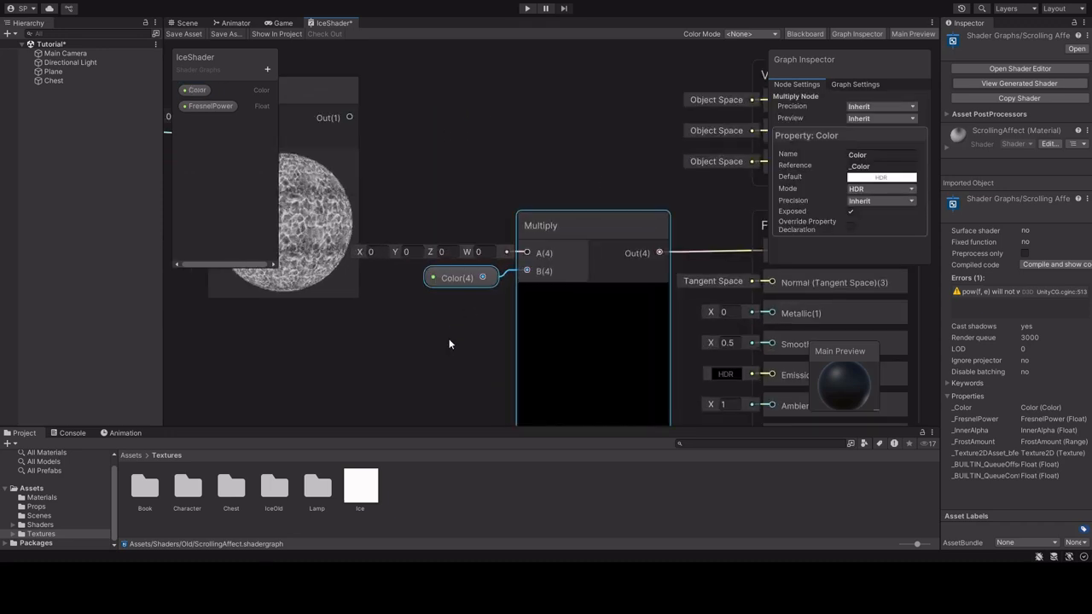
pyautogui.scroll(2, 449, 344)
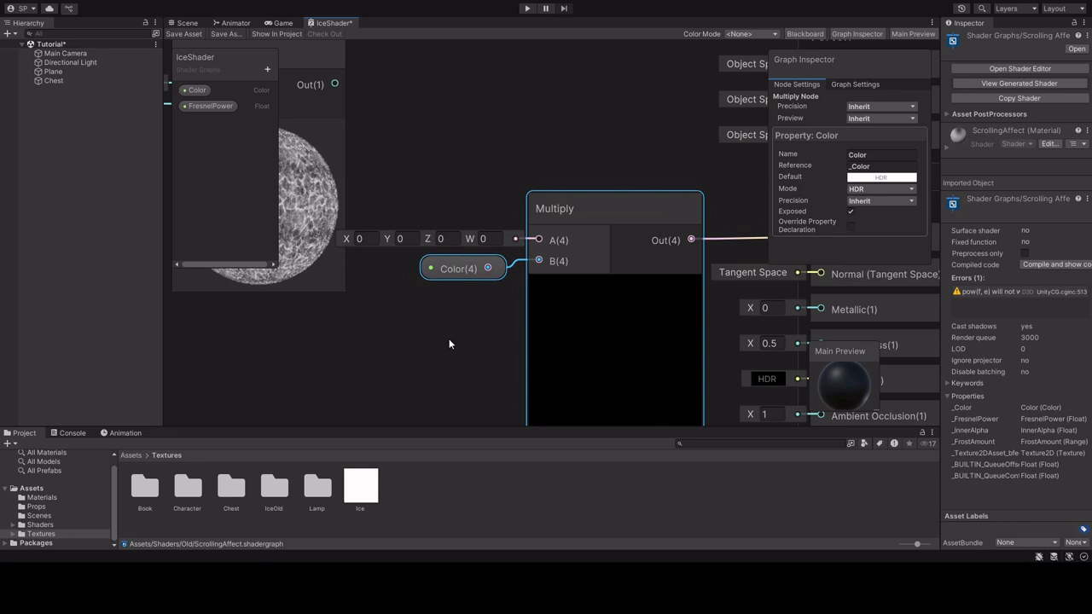
pyautogui.moveTo(487, 268); pyautogui.dragTo(539, 240)
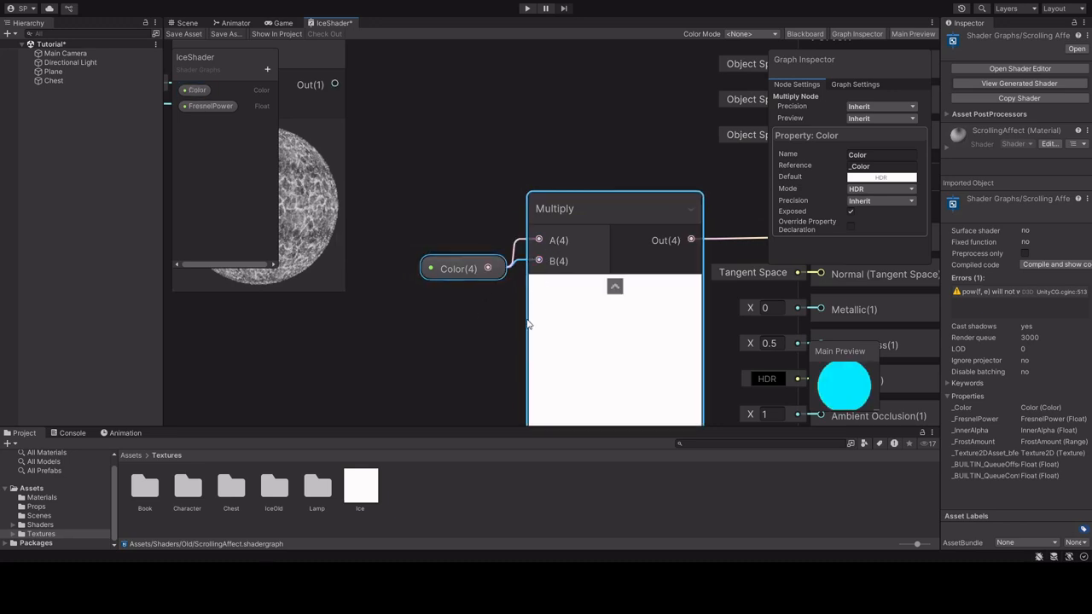
pyautogui.click(521, 260)
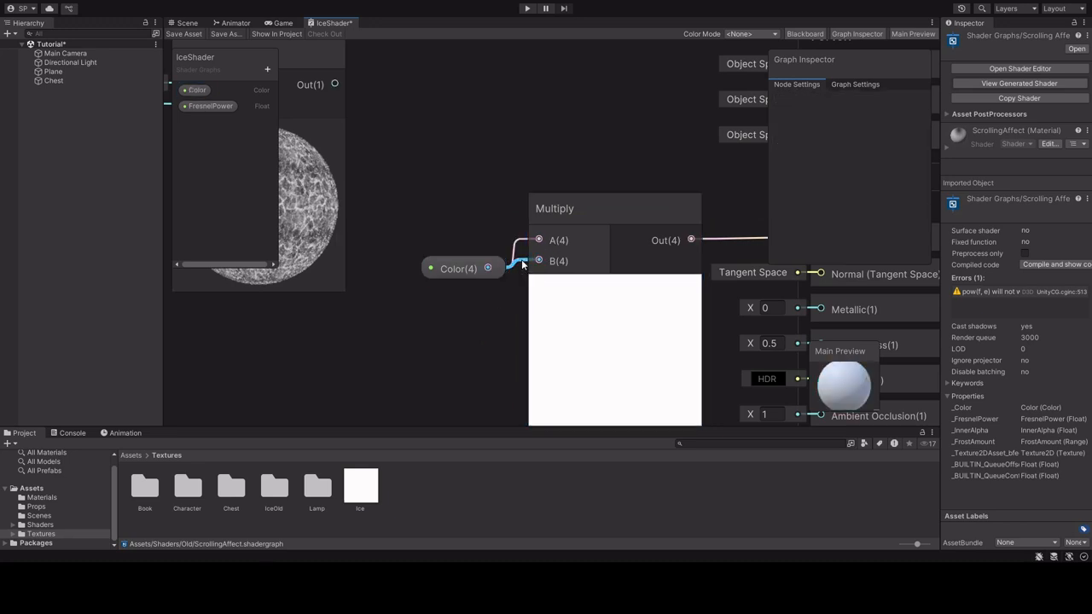
pyautogui.press('Delete')
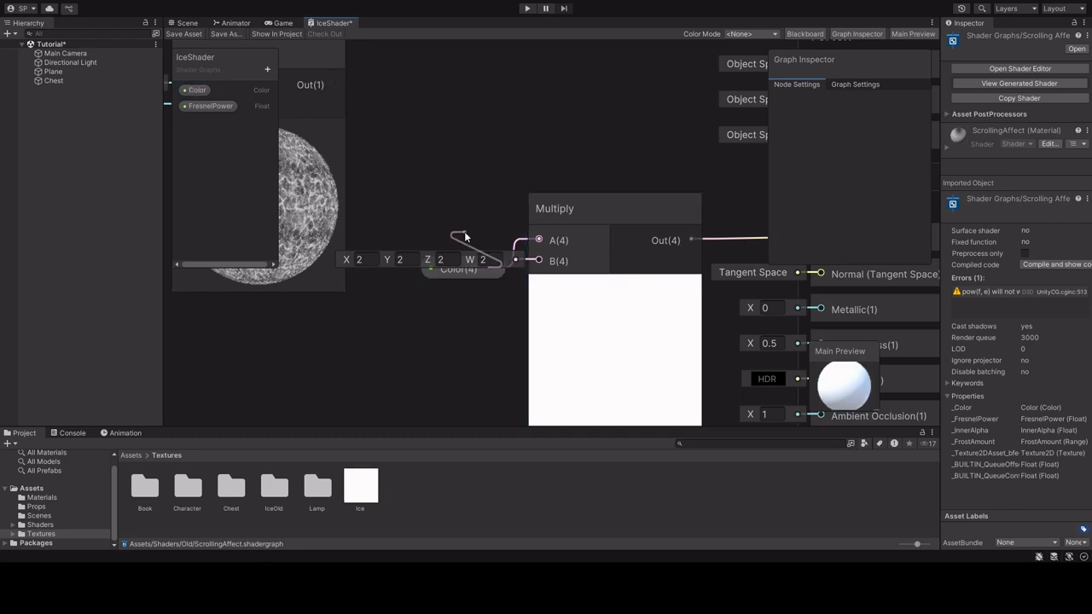
pyautogui.click(490, 273)
pyautogui.moveTo(458, 277); pyautogui.dragTo(442, 252)
# - Connect the Add node's output to the Multiply node's B input
pyautogui.scroll(-5, 455, 171)
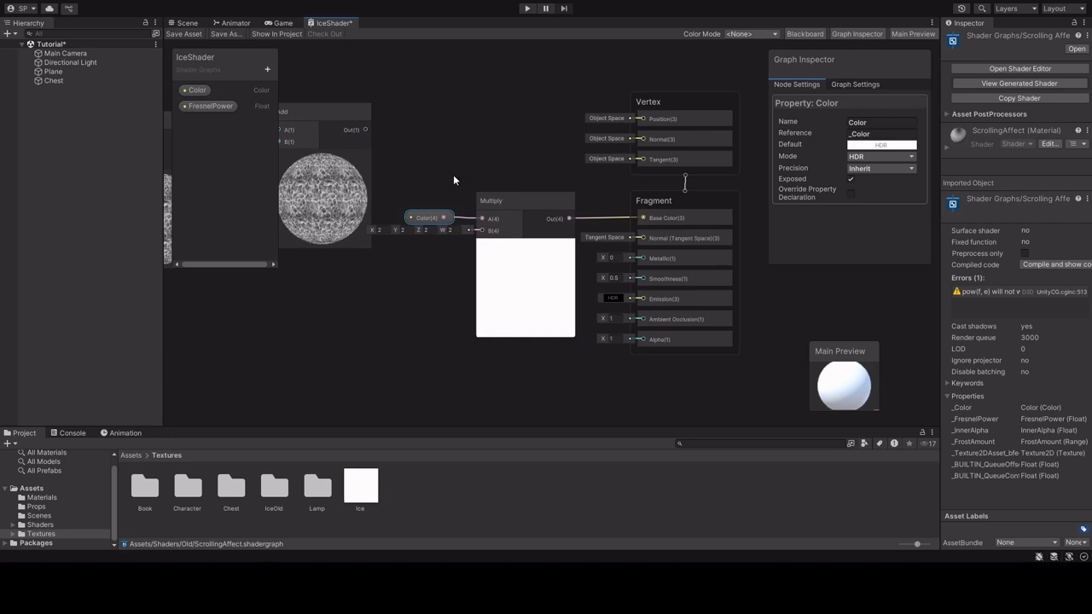
pyautogui.scroll(1, 435, 186)
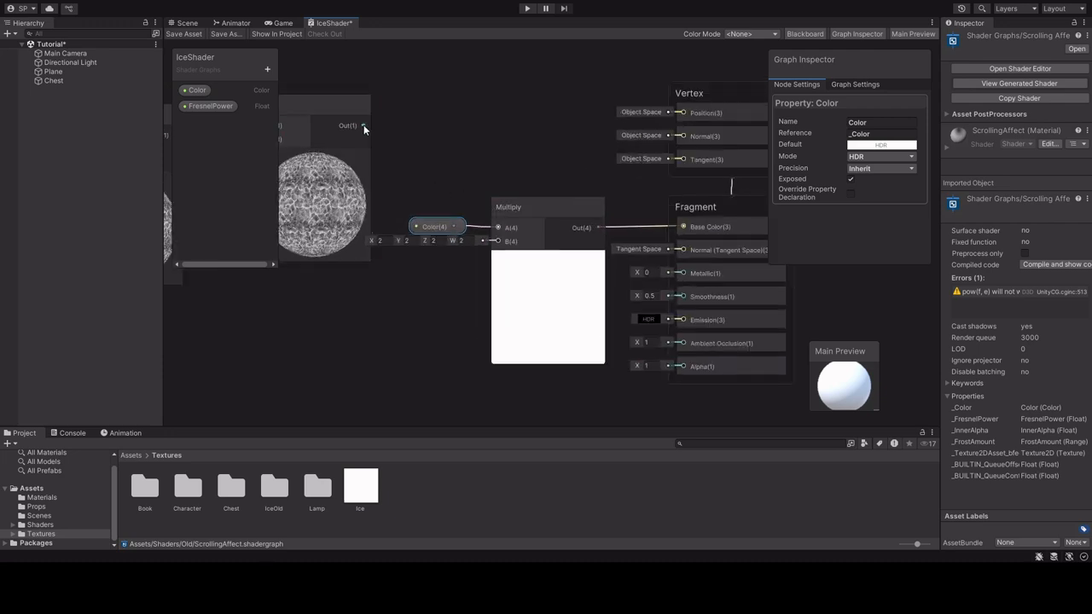
pyautogui.moveTo(364, 126); pyautogui.dragTo(498, 242)
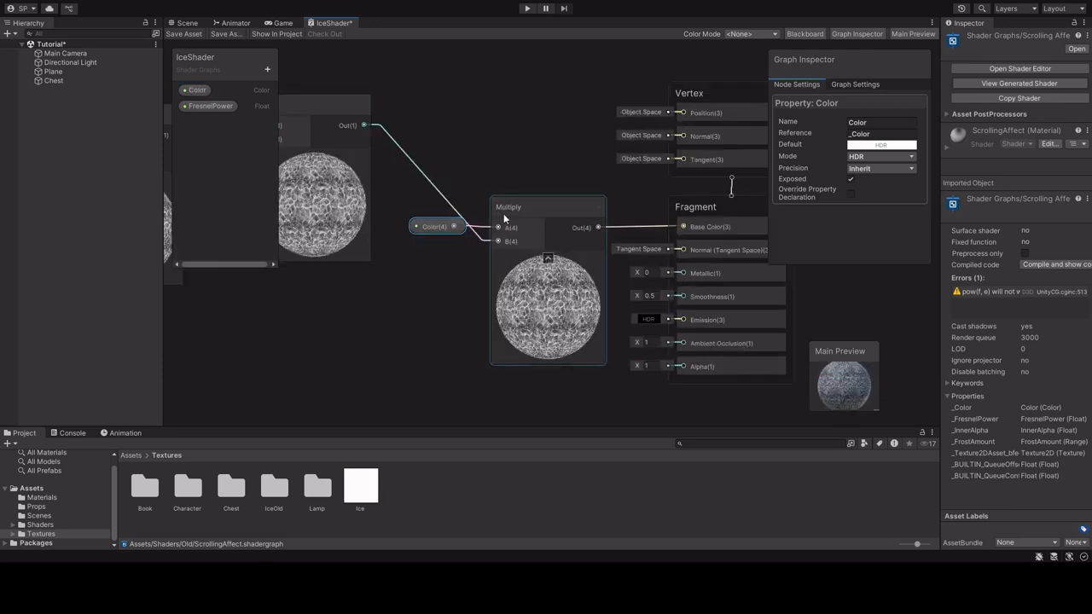
# - Move the Fresnel, Ice Texture, Lerp and Add nodes down together to line up with the Multiply node
pyautogui.scroll(-3, 648, 180)
pyautogui.scroll(-3, 521, 175)
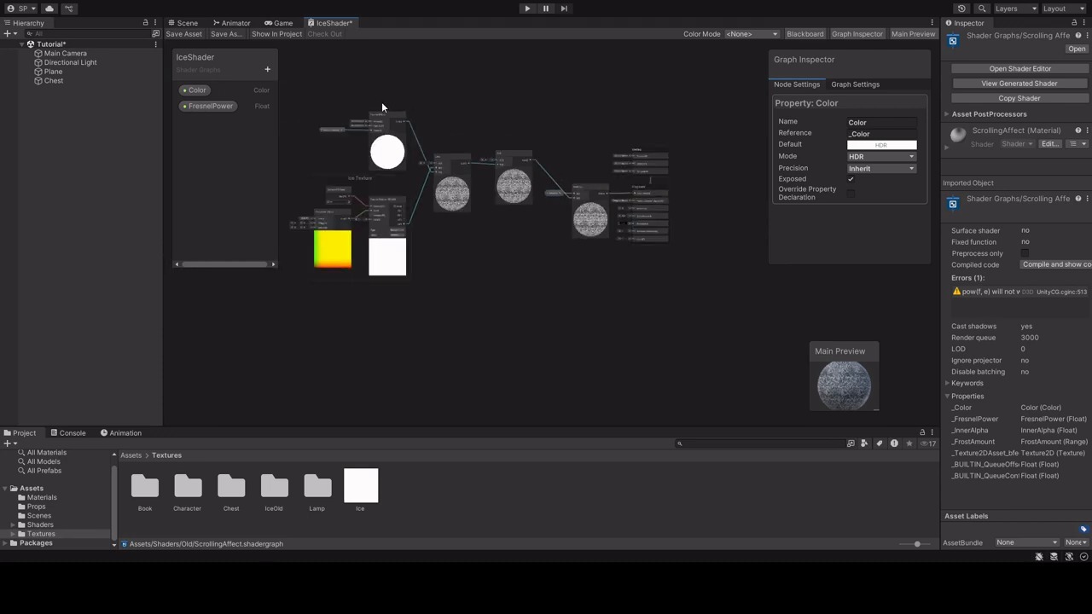
pyautogui.moveTo(298, 85); pyautogui.dragTo(446, 235)
pyautogui.moveTo(511, 162); pyautogui.dragTo(515, 192)
pyautogui.click(521, 130)
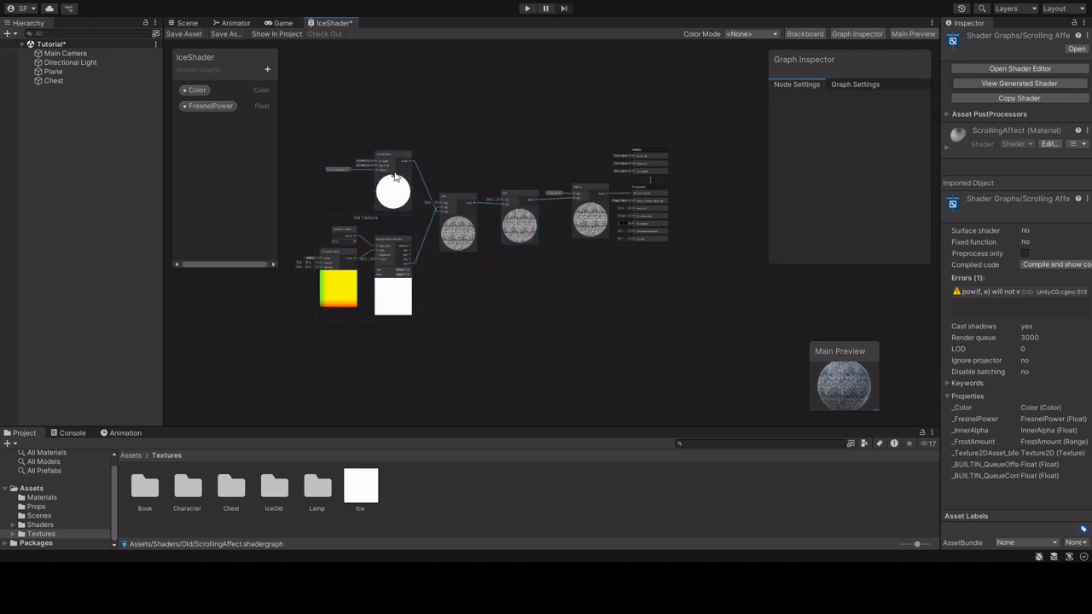
pyautogui.scroll(2, 398, 171)
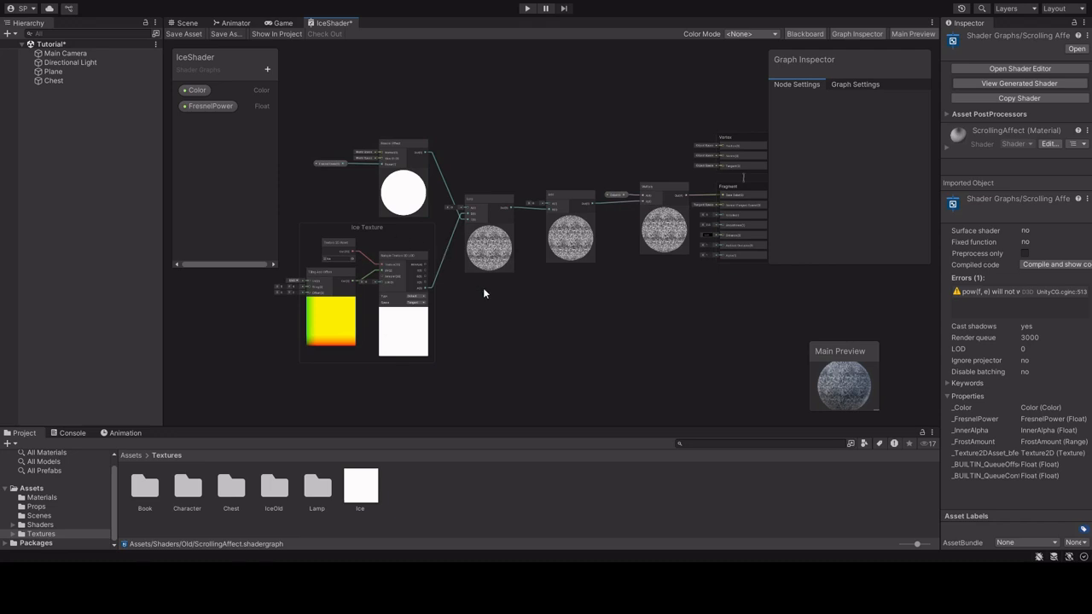
# - Save the graph and add a Dot Product node in the empty space above the Fresnel Effect node
pyautogui.scroll(1, 639, 302)
pyautogui.moveTo(639, 303); pyautogui.dragTo(543, 296, button='middle')
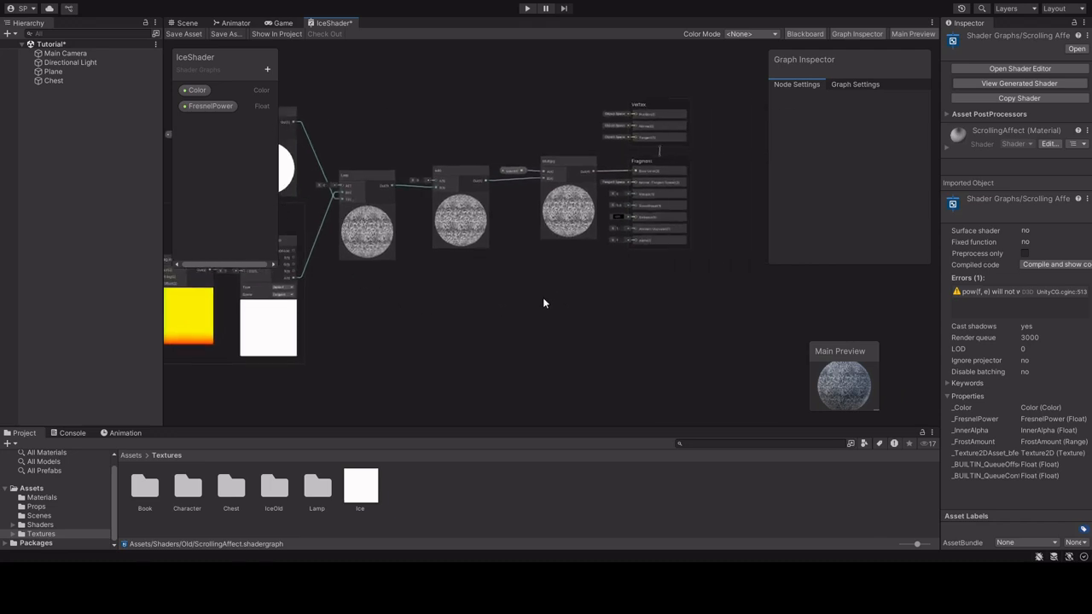
pyautogui.scroll(-1, 542, 297)
pyautogui.scroll(-2, 654, 291)
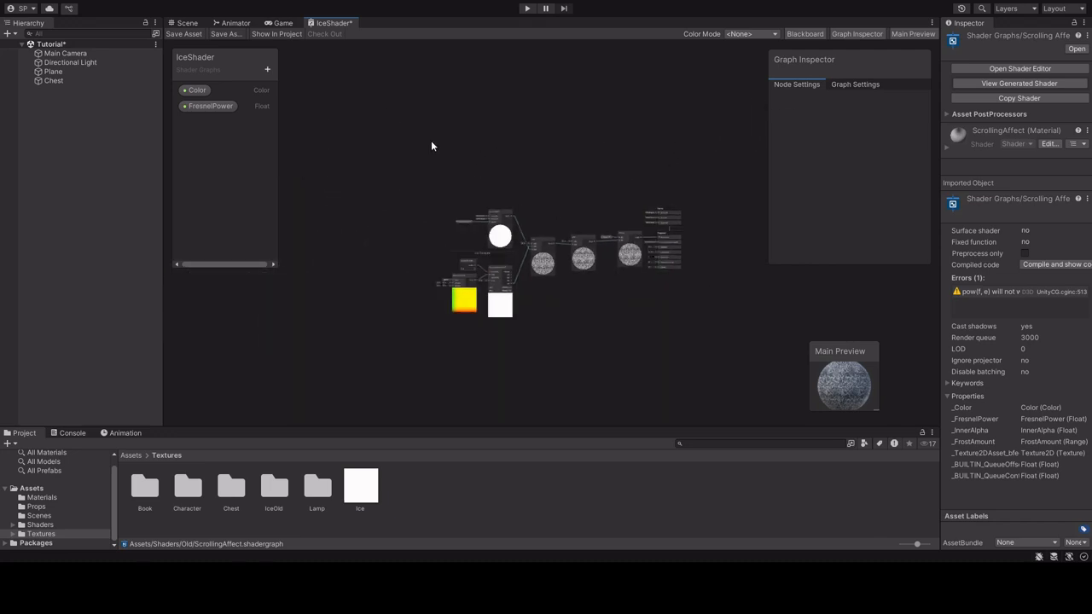
pyautogui.scroll(4, 439, 151)
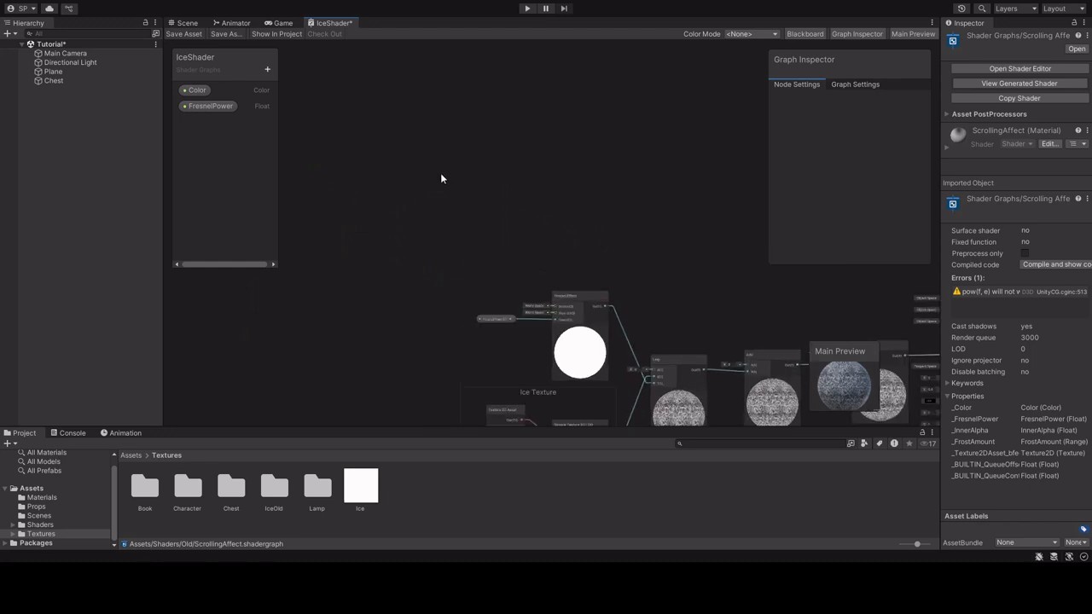
pyautogui.scroll(-2, 489, 167)
pyautogui.moveTo(567, 171); pyautogui.dragTo(476, 255, button='middle')
pyautogui.scroll(1, 537, 249)
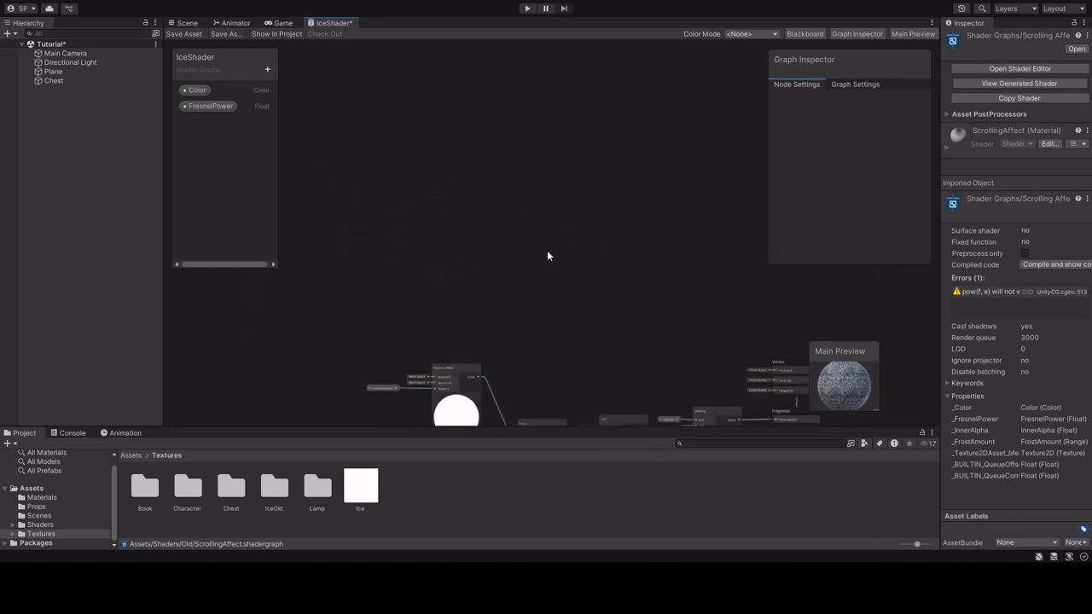
pyautogui.scroll(1, 554, 257)
pyautogui.moveTo(551, 256); pyautogui.dragTo(504, 217, button='middle')
pyautogui.scroll(1, 503, 218)
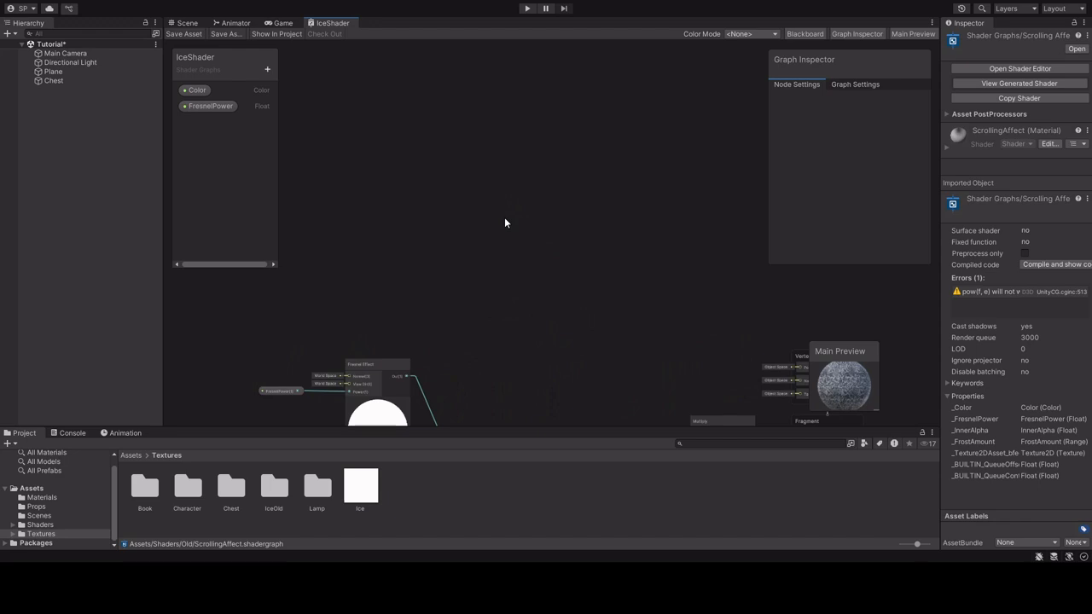
pyautogui.doubleClick(547, 179)
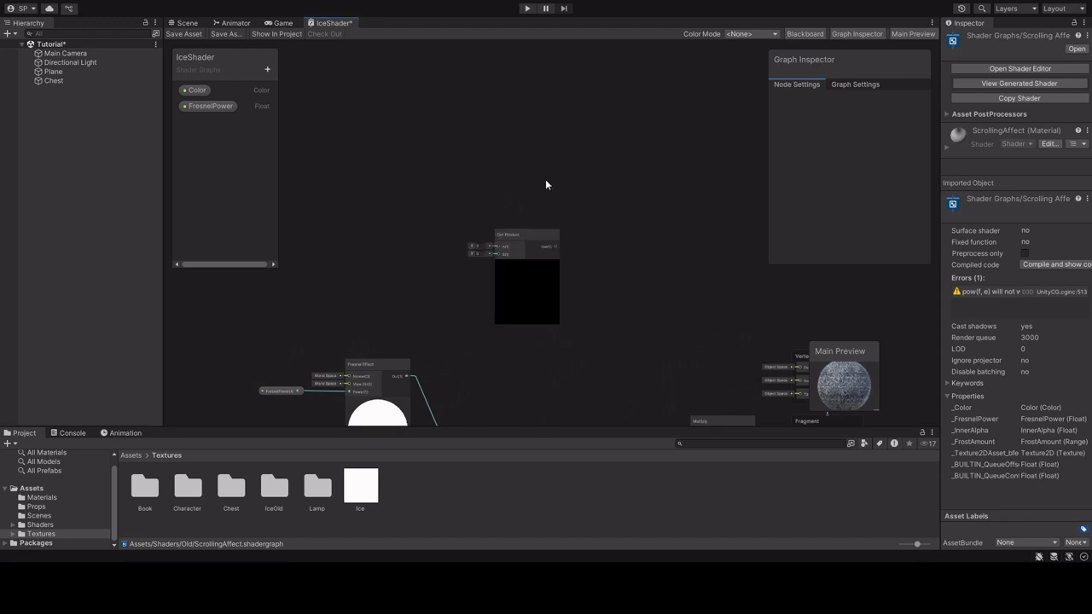
pyautogui.moveTo(521, 229); pyautogui.dragTo(500, 174)
# - Place a World-space View Direction node to the lower left of Dot Product and connect its output to the B input
pyautogui.scroll(4, 478, 190)
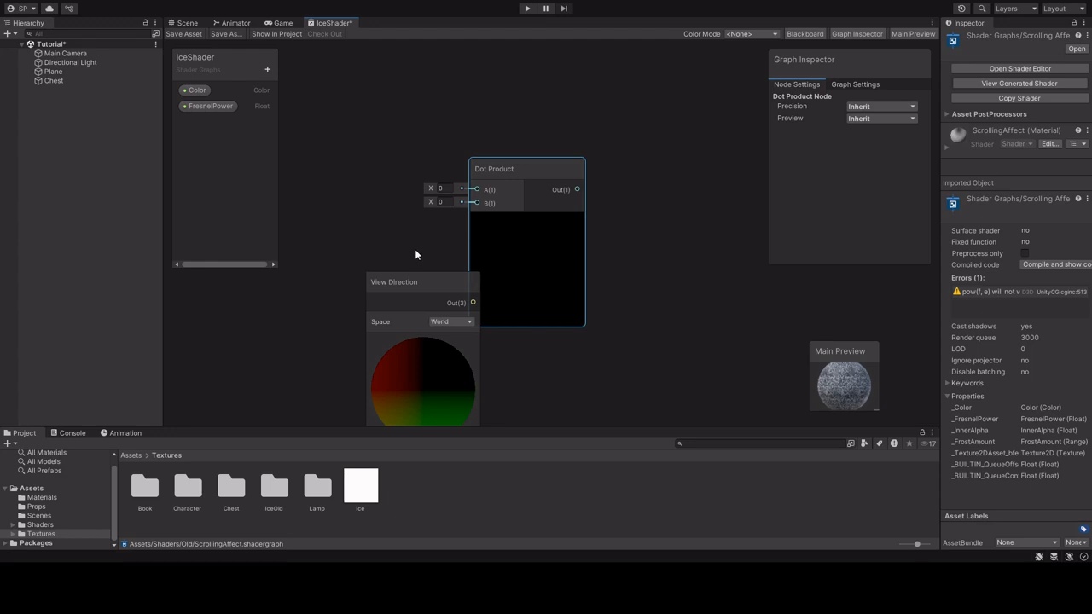
pyautogui.moveTo(415, 286); pyautogui.dragTo(336, 108)
pyautogui.moveTo(336, 108); pyautogui.dragTo(341, 181, button='middle')
pyautogui.moveTo(341, 182); pyautogui.dragTo(341, 170)
pyautogui.moveTo(450, 169); pyautogui.dragTo(521, 101, button='middle')
pyautogui.moveTo(434, 98); pyautogui.dragTo(548, 240)
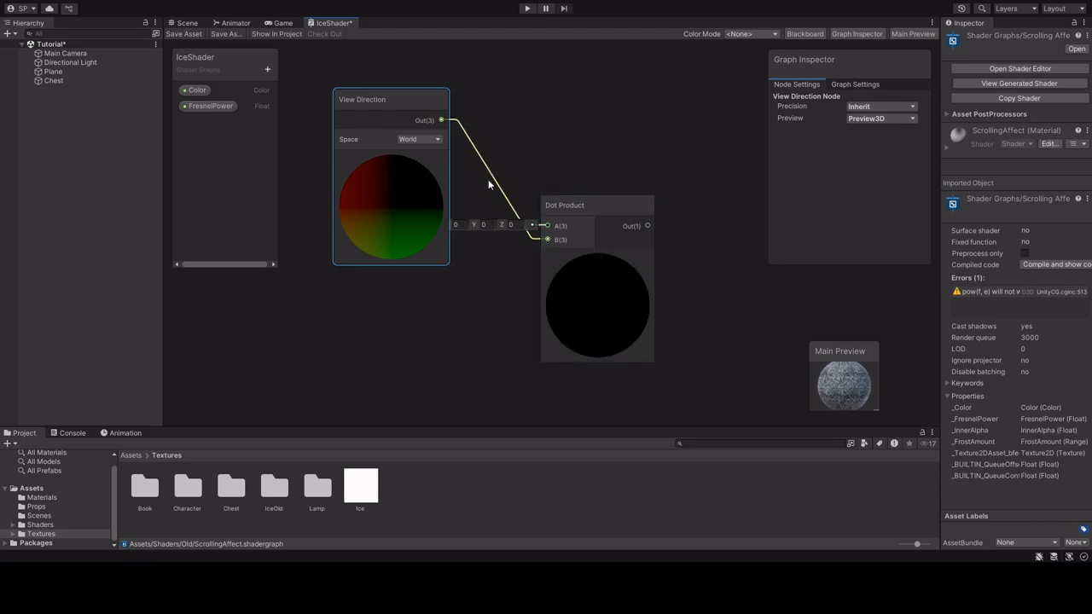
pyautogui.moveTo(404, 102); pyautogui.dragTo(415, 255)
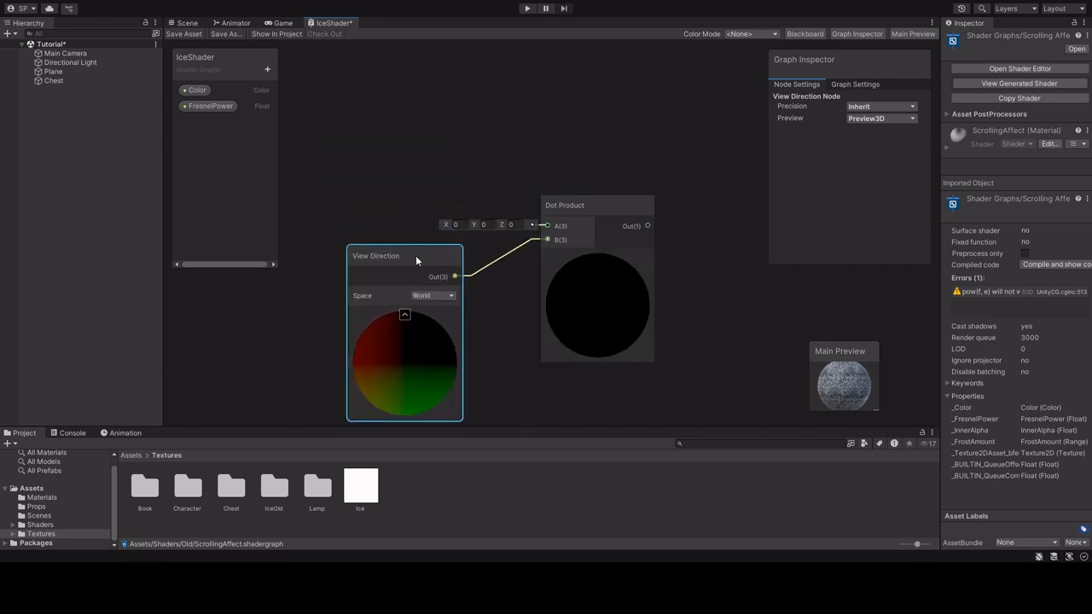
# - Add a World-space Normal Vector node above View Direction and connect its output to Dot Product's A input
pyautogui.moveTo(434, 172); pyautogui.dragTo(430, 153, button='middle')
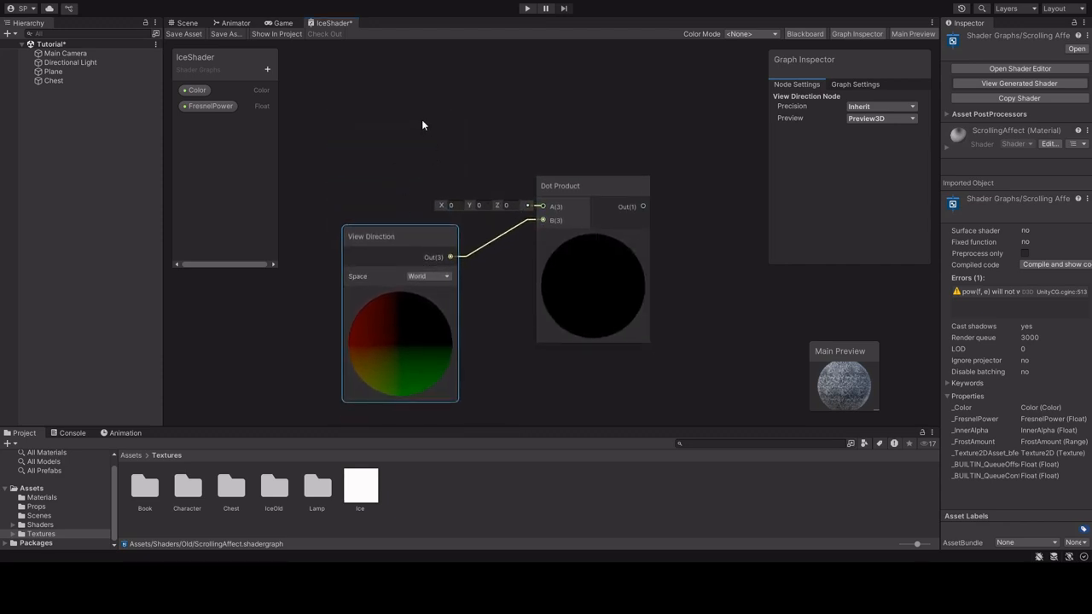
pyautogui.moveTo(477, 142); pyautogui.dragTo(500, 191)
pyautogui.scroll(-2, 487, 179)
pyautogui.scroll(2, 613, 264)
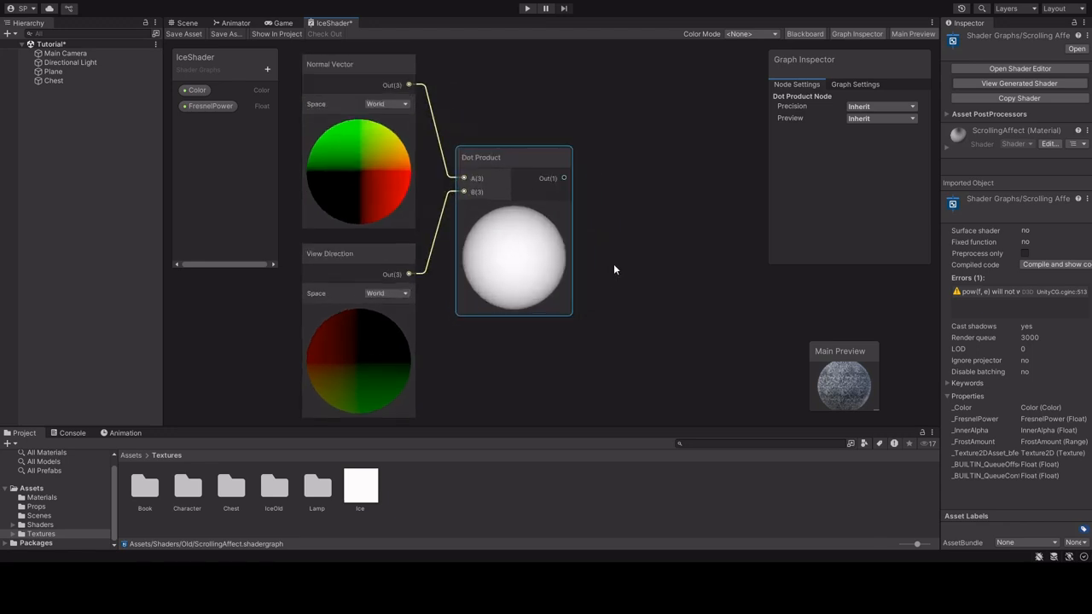
# - Add a Clamp node beside Dot Product, connect Dot Product's output to its In input, and align the two nodes
pyautogui.moveTo(614, 263); pyautogui.dragTo(512, 261, button='middle')
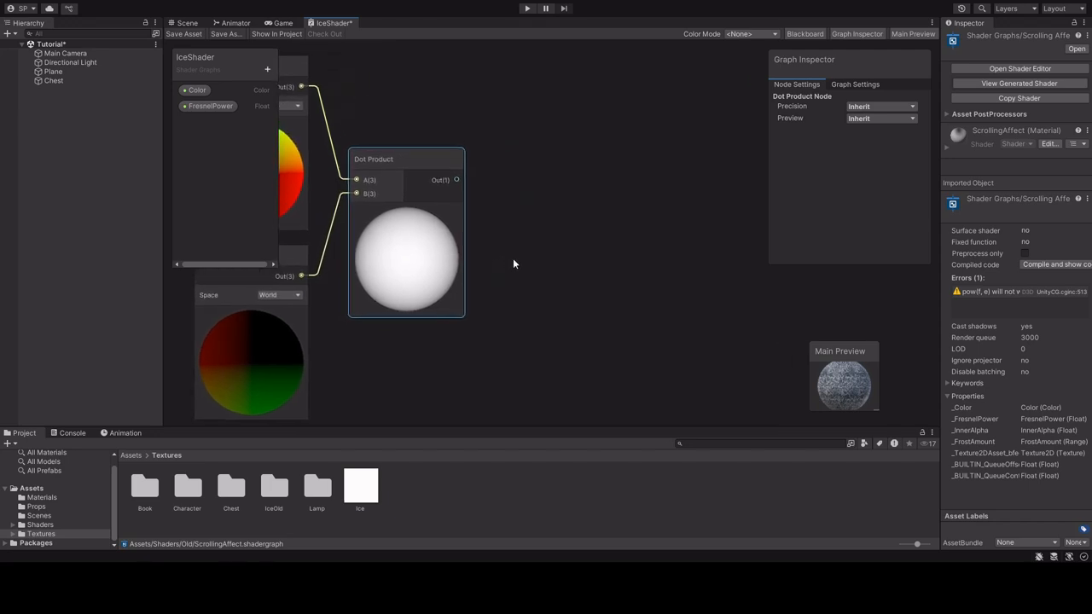
pyautogui.scroll(-1, 563, 243)
pyautogui.press('Return')
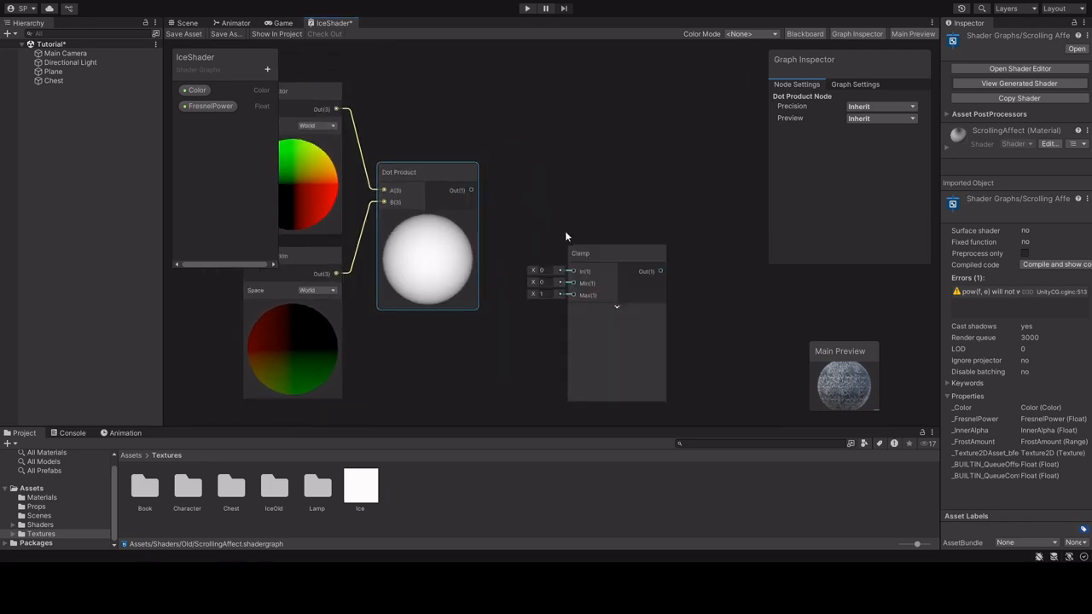
pyautogui.moveTo(588, 257); pyautogui.dragTo(563, 179)
pyautogui.moveTo(472, 191); pyautogui.dragTo(543, 171)
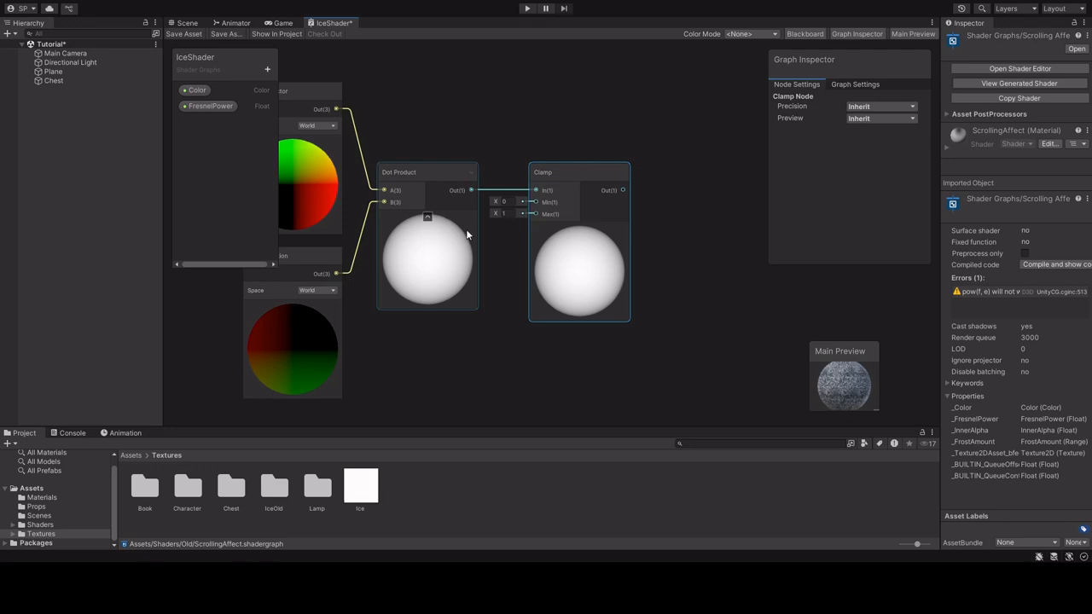
# - Place an Add node in line after Clamp, with Clamp's output connected to A and B set to 0.05
pyautogui.moveTo(713, 312); pyautogui.dragTo(598, 324, button='middle')
pyautogui.scroll(-2, 598, 327)
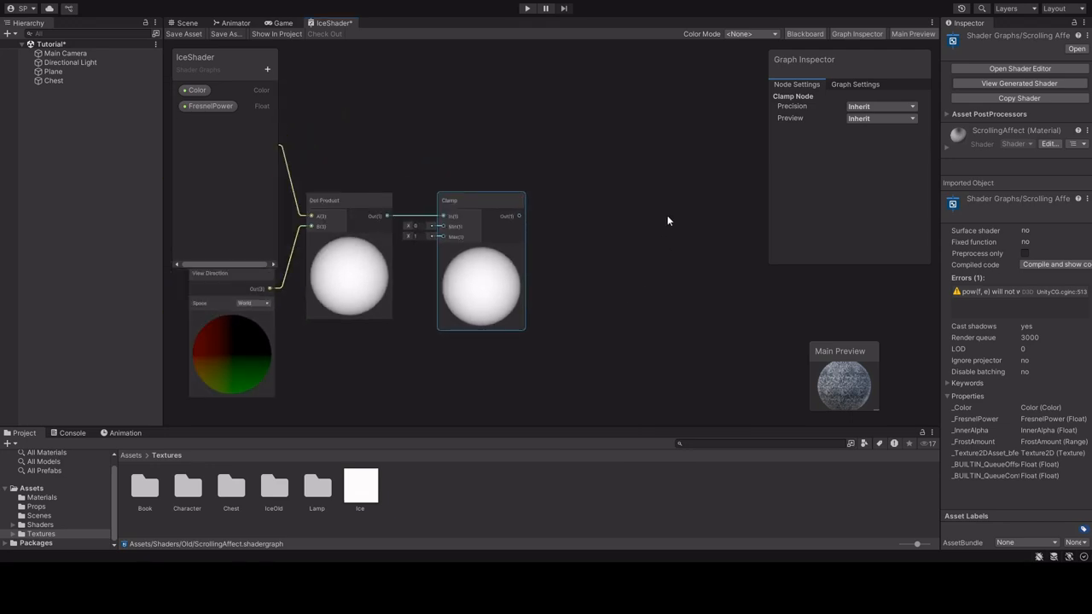
pyautogui.hotkey('ctrl', 'v')
pyautogui.moveTo(685, 240); pyautogui.dragTo(590, 213)
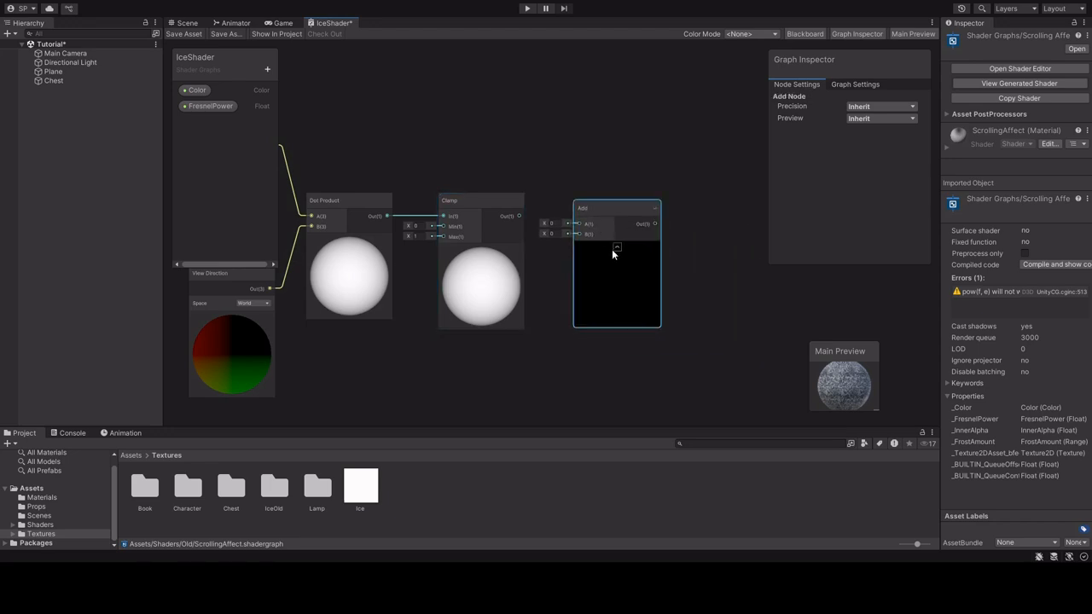
pyautogui.scroll(2, 604, 258)
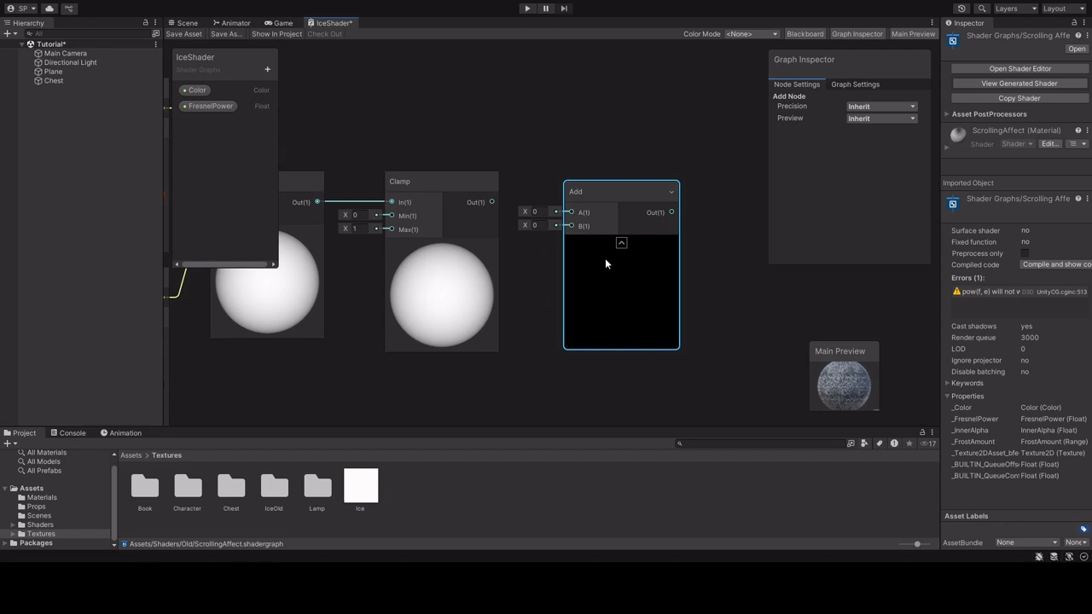
pyautogui.moveTo(491, 205); pyautogui.dragTo(571, 212)
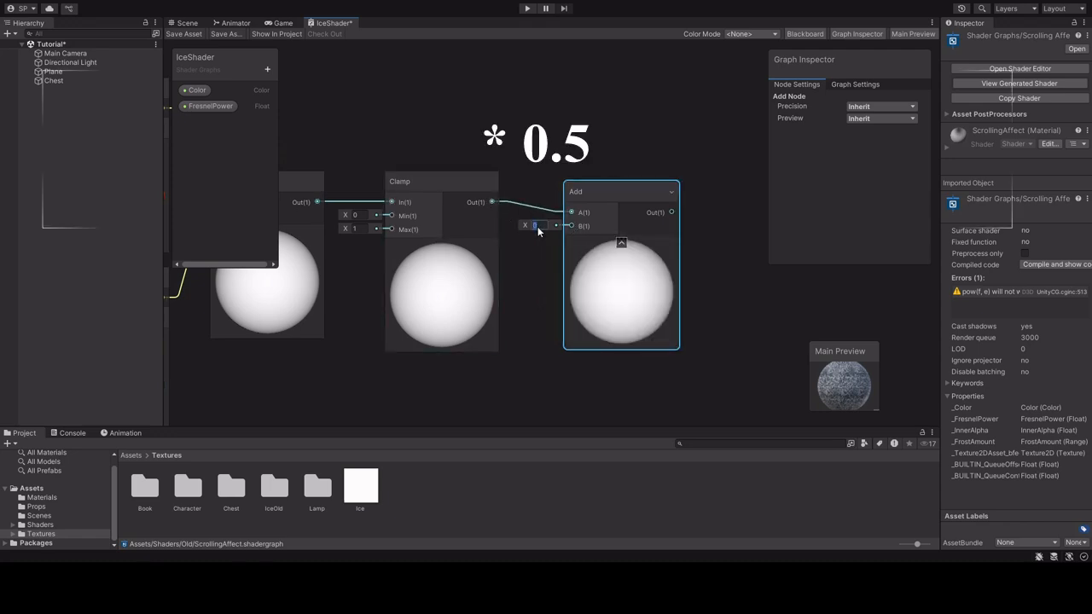
pyautogui.write('0.05')
pyautogui.moveTo(587, 195); pyautogui.dragTo(573, 179)
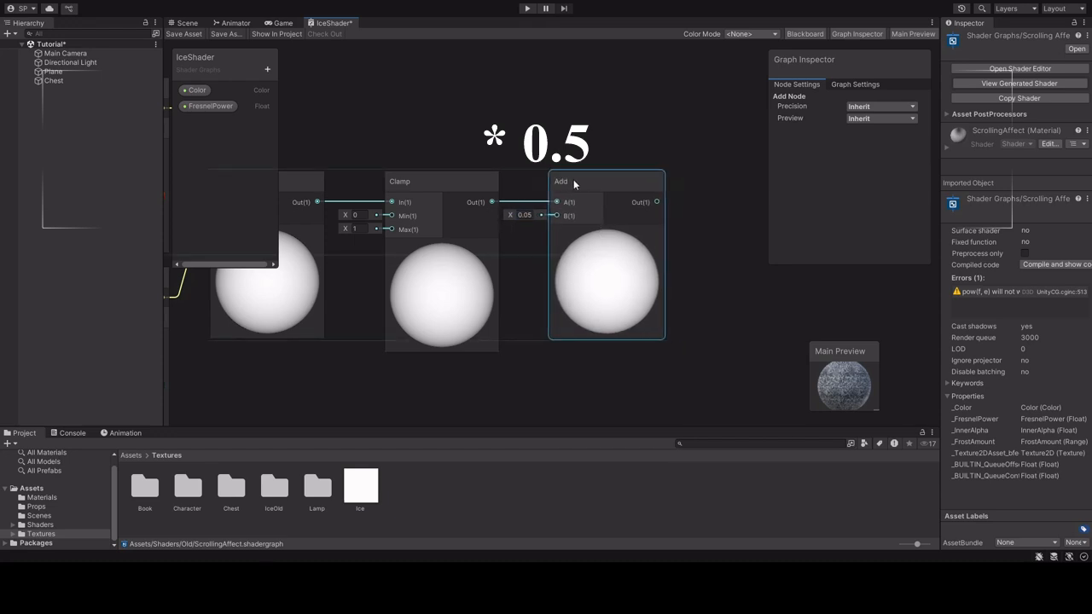
# - Group the Normal Vector, View Direction, Dot Product, Clamp and new Add nodes under the title "Face Camera"
pyautogui.scroll(-6, 473, 144)
pyautogui.scroll(5, 644, 158)
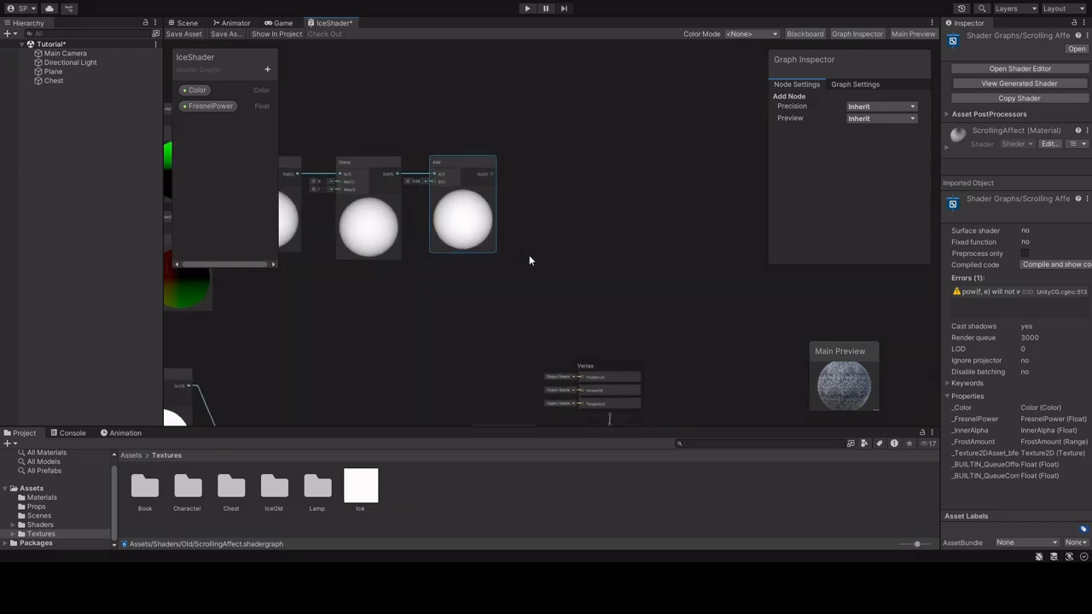
pyautogui.press('a')
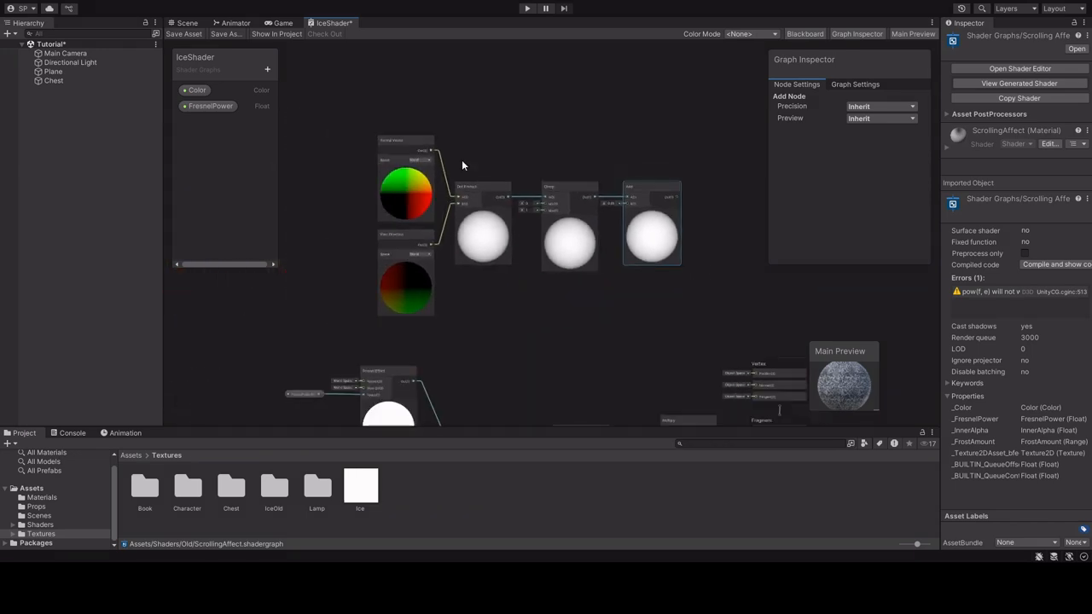
pyautogui.moveTo(349, 117); pyautogui.dragTo(700, 335)
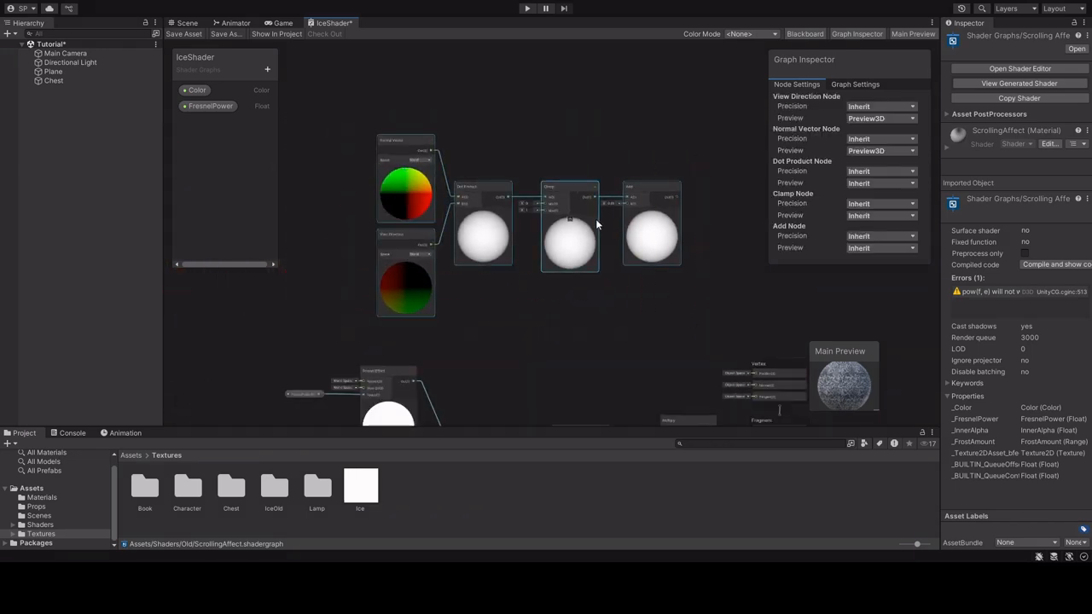
pyautogui.hotkey('ctrl', 'g')
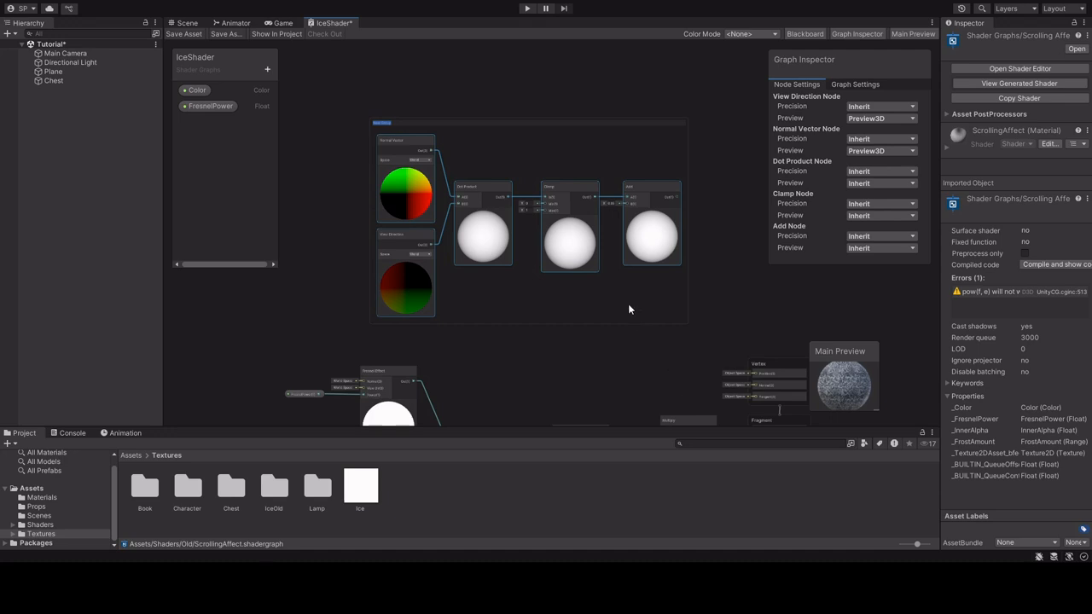
pyautogui.scroll(1, 544, 145)
pyautogui.write('Fresnel Generic')
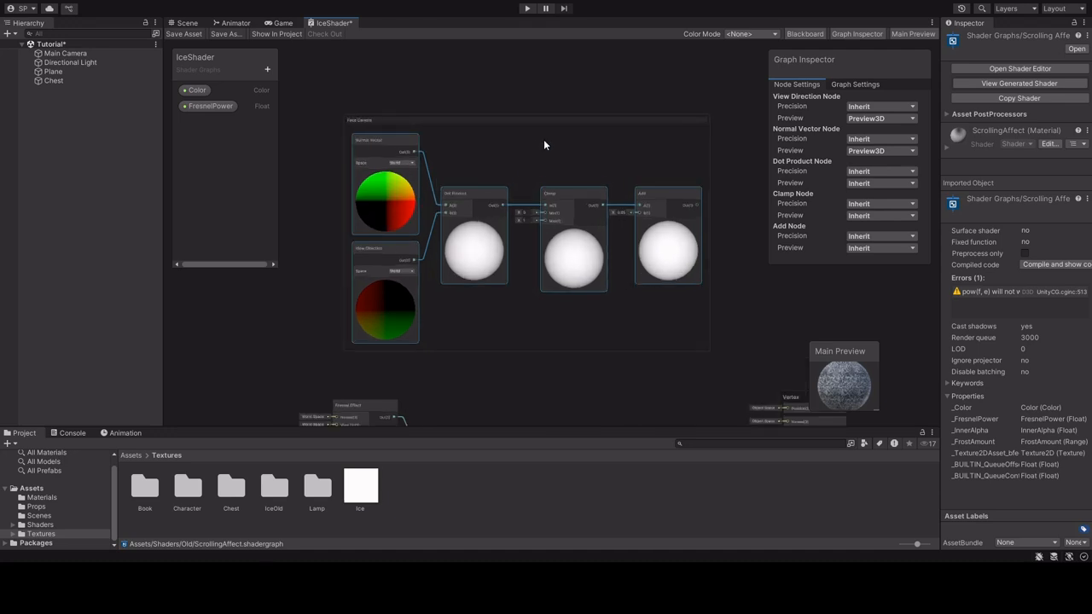
pyautogui.press('Return')
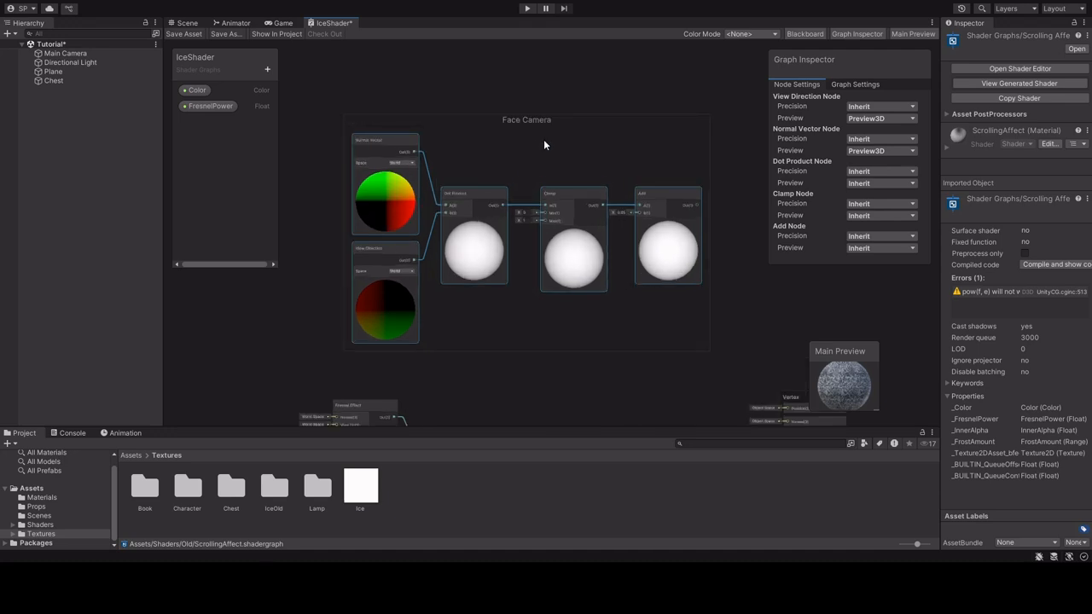
# - Move the Face Camera group to the left, above the Fresnel Effect and Ice Texture nodes
pyautogui.moveTo(522, 117); pyautogui.dragTo(374, 130)
pyautogui.scroll(-4, 433, 127)
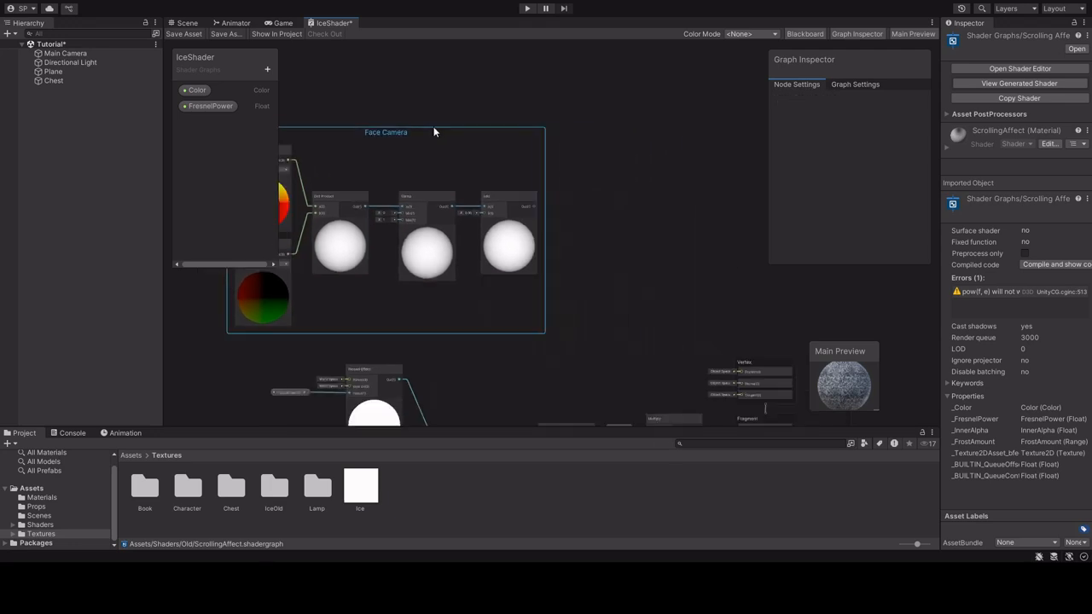
pyautogui.moveTo(578, 200); pyautogui.dragTo(676, 126, button='middle')
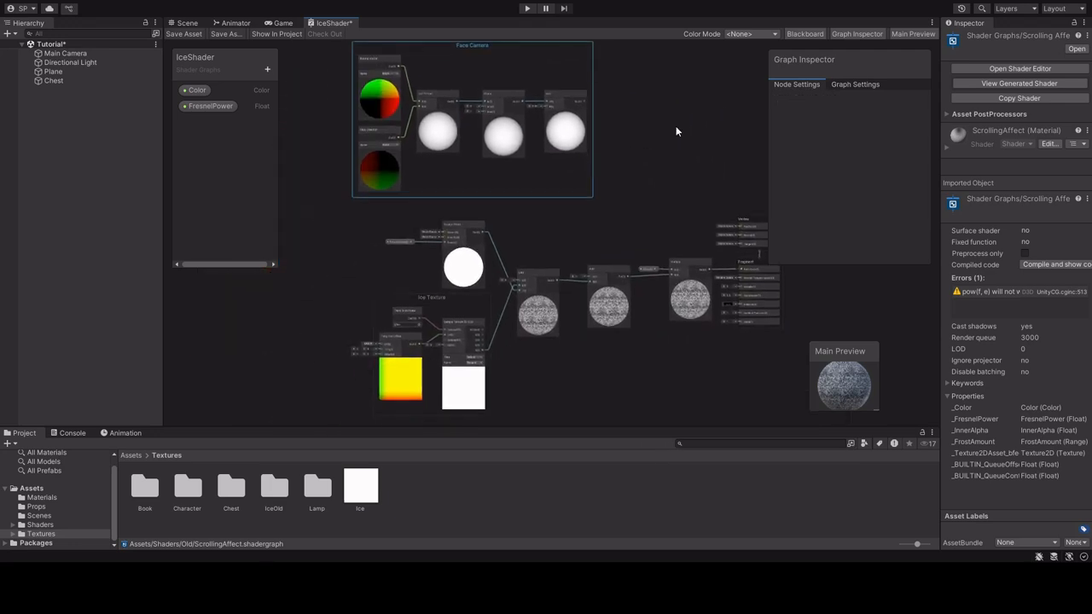
pyautogui.scroll(-2, 620, 123)
pyautogui.moveTo(558, 69); pyautogui.dragTo(477, 149)
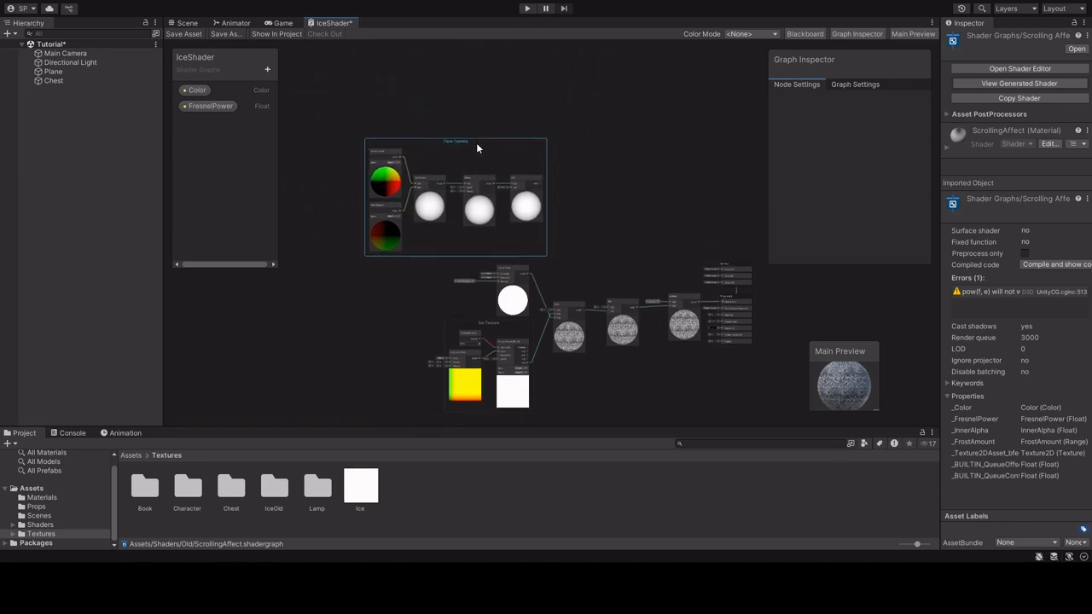
# - Add a Round node to the right of the Face Camera group and connect the group's Add output to its input
pyautogui.moveTo(595, 196); pyautogui.dragTo(545, 163, button='middle')
pyautogui.scroll(3, 485, 189)
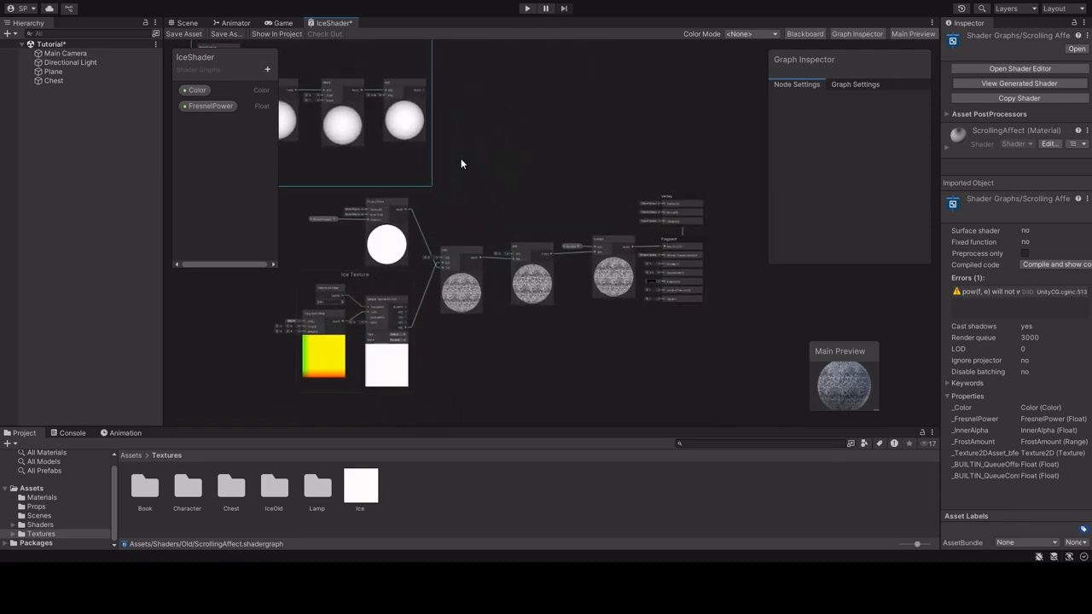
pyautogui.moveTo(442, 118); pyautogui.dragTo(488, 152, button='middle')
pyautogui.scroll(1, 503, 127)
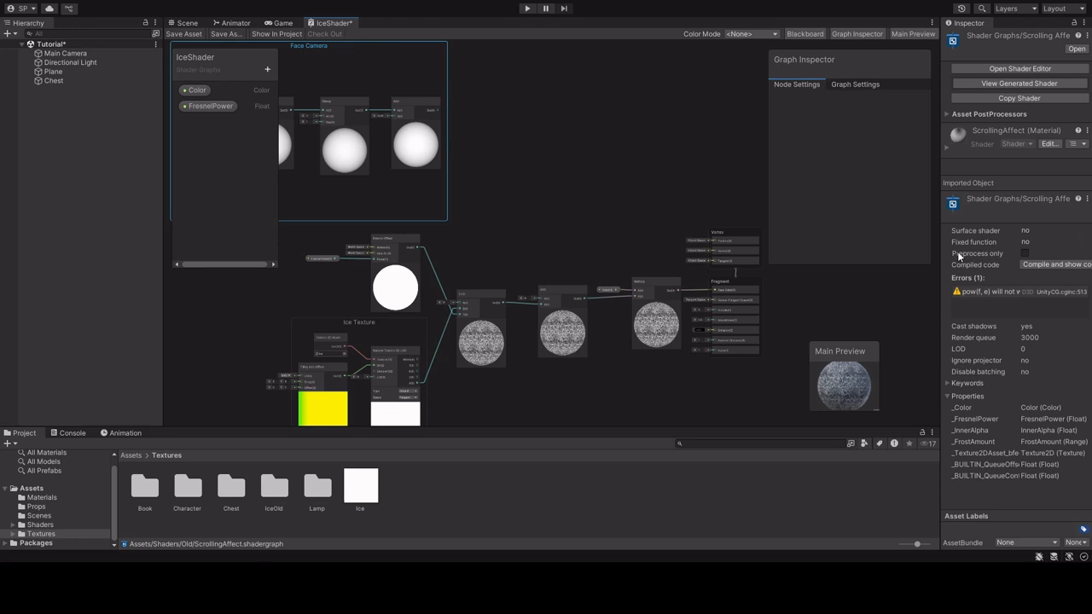
pyautogui.scroll(5, 409, 89)
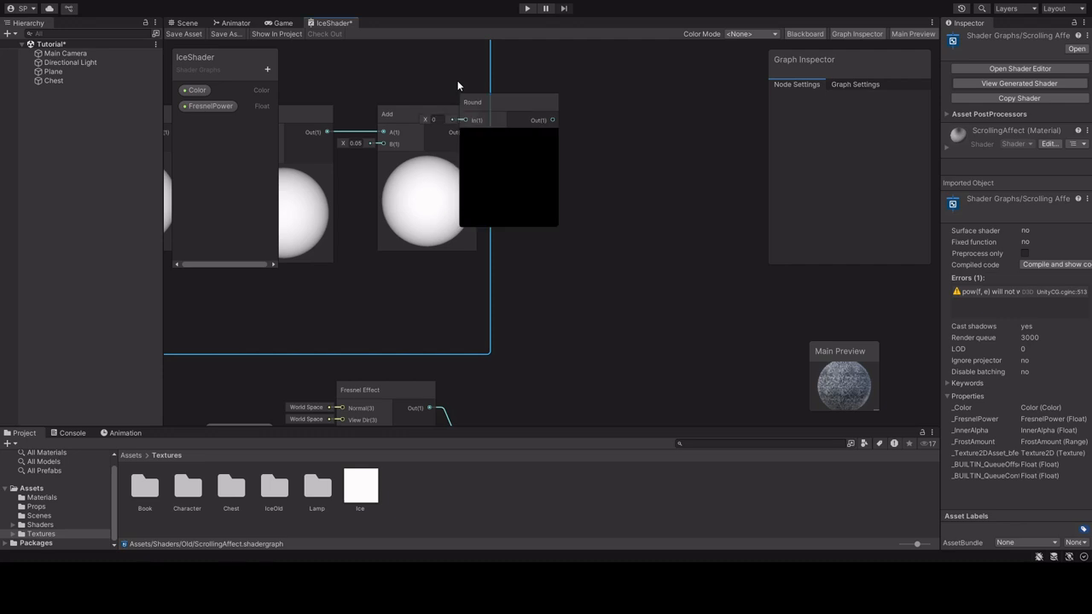
pyautogui.moveTo(482, 103); pyautogui.dragTo(549, 116)
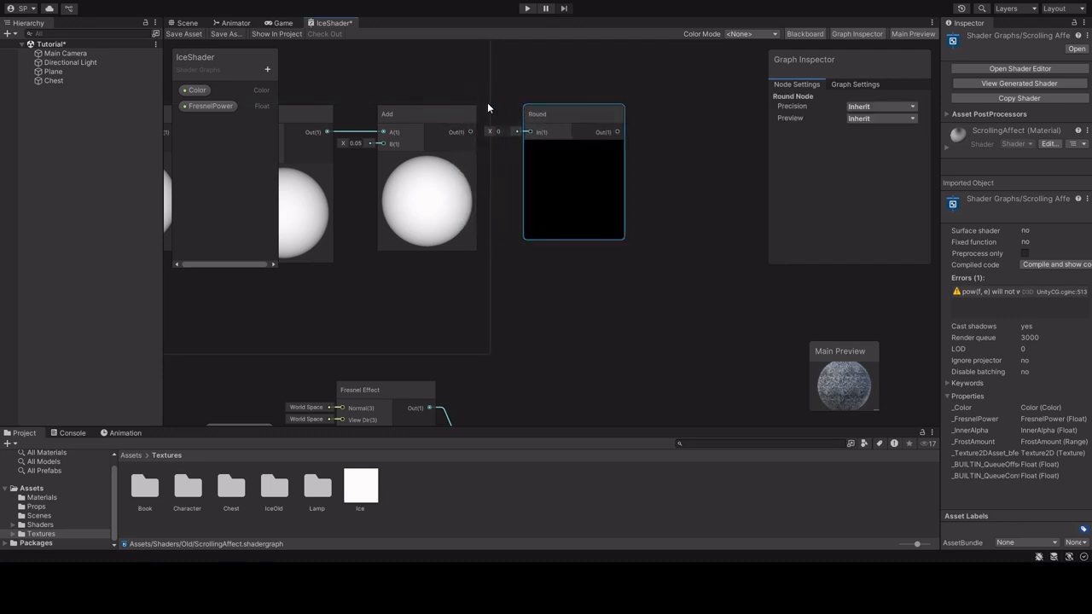
pyautogui.moveTo(473, 133); pyautogui.dragTo(530, 132)
pyautogui.scroll(-3, 546, 145)
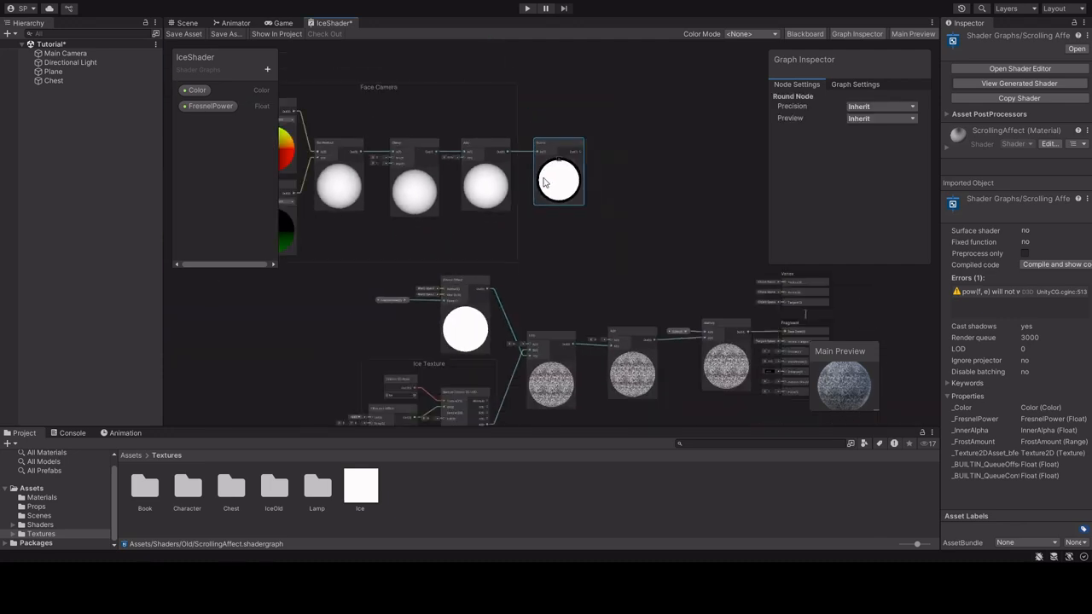
# - Move the Round node into the Face Camera group, keeping it in line with the Add node
pyautogui.scroll(2, 531, 124)
pyautogui.click(520, 120)
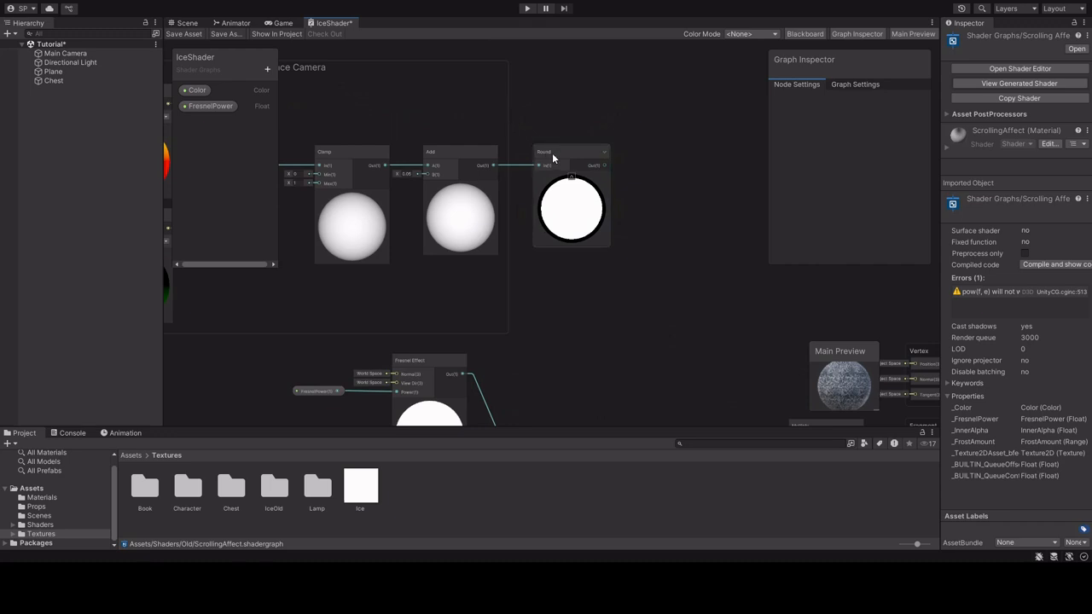
pyautogui.moveTo(552, 153)
pyautogui.mouseDown()
pyautogui.moveTo(440, 100)
pyautogui.moveTo(553, 146)
pyautogui.mouseUp()
pyautogui.scroll(5, 602, 172)
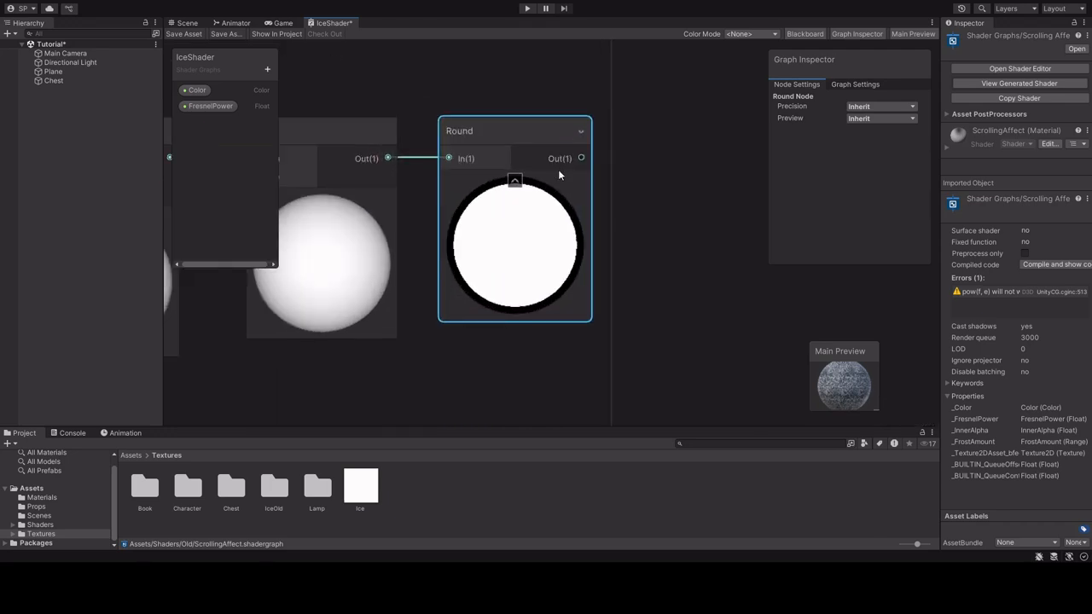
# - Add a Multiply node to the right of the Face Camera group and connect the Round output to its A input
pyautogui.scroll(-8, 558, 169)
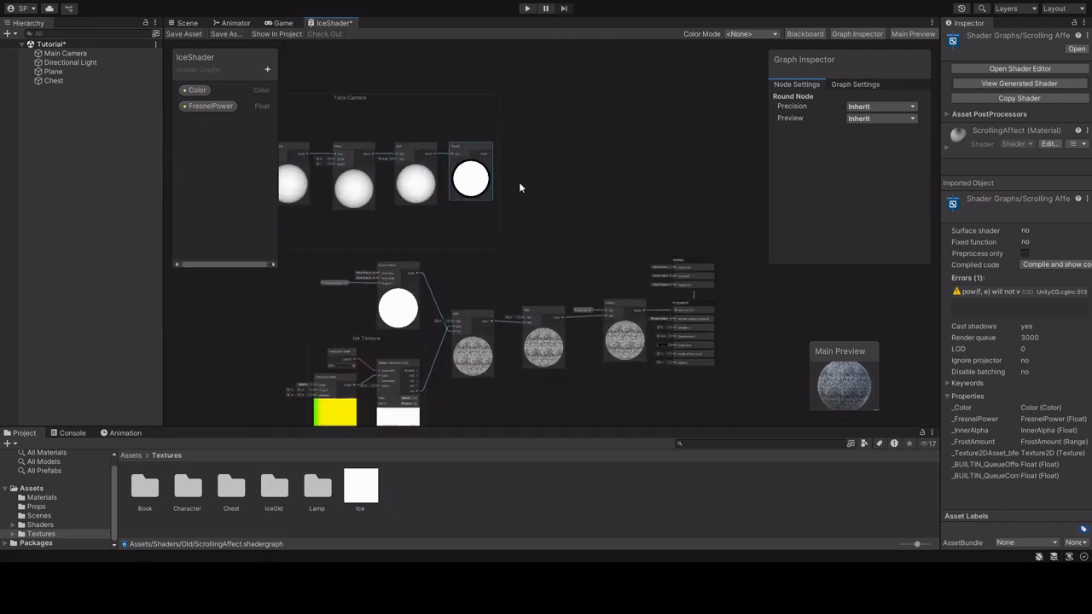
pyautogui.scroll(2, 488, 251)
pyautogui.scroll(-2, 518, 221)
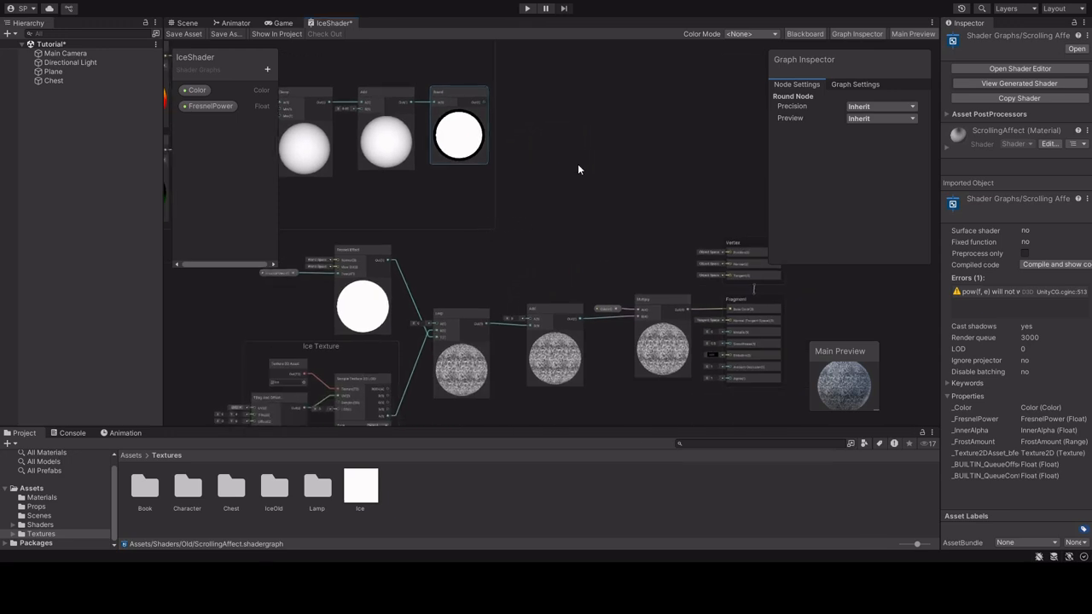
pyautogui.hotkey('ctrl', 'v')
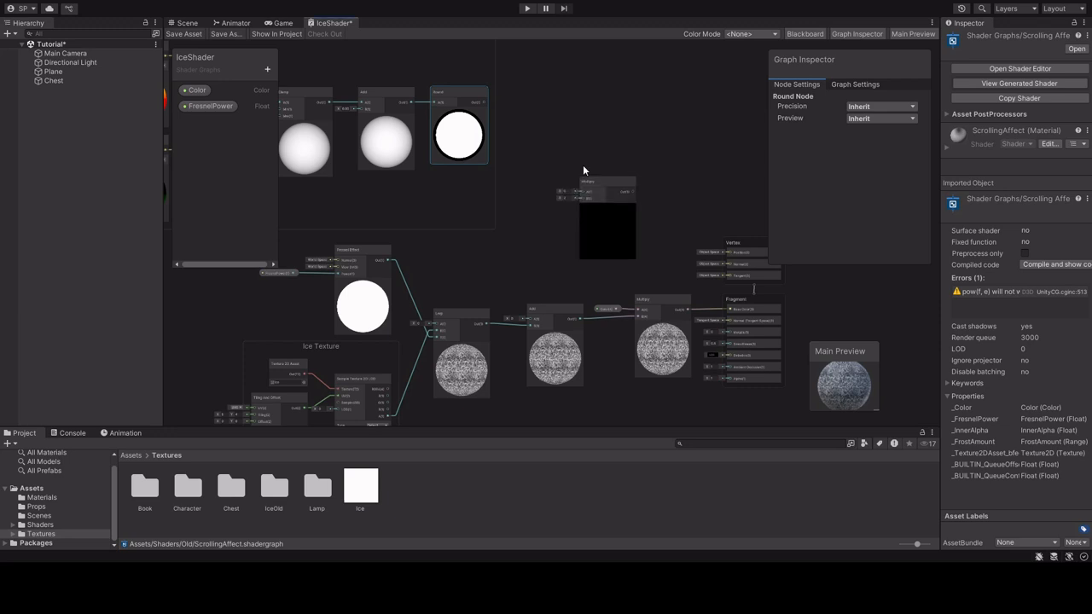
pyautogui.moveTo(592, 181); pyautogui.dragTo(538, 185)
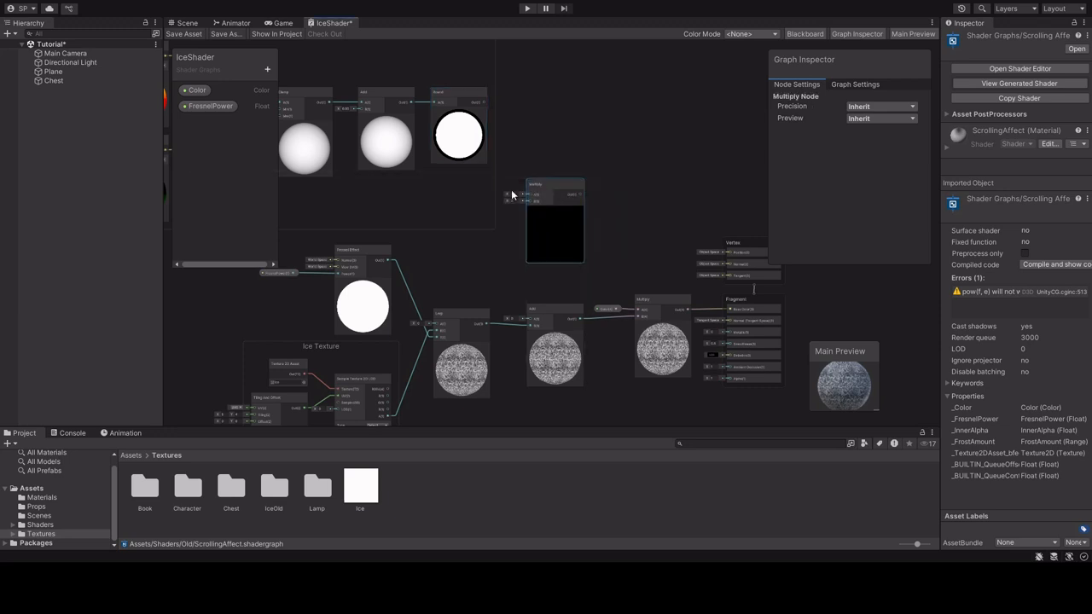
pyautogui.moveTo(485, 104); pyautogui.dragTo(529, 194)
# - Connect the Lerp output to the new Multiply node's B input, keeping the Round output on its A input
pyautogui.scroll(3, 498, 249)
pyautogui.moveTo(498, 249); pyautogui.dragTo(520, 242, button='middle')
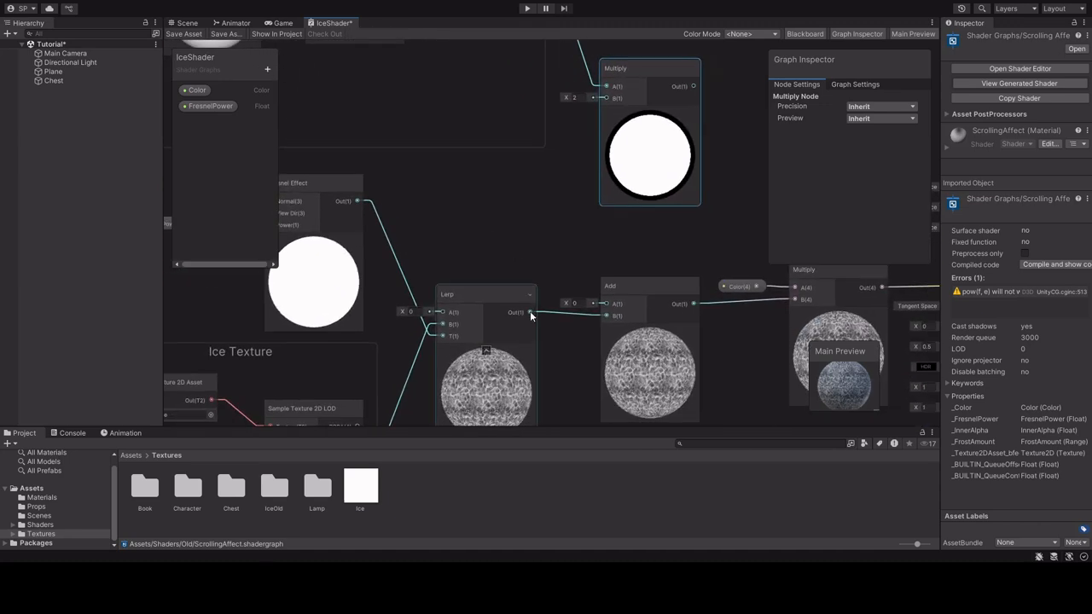
pyautogui.moveTo(530, 312); pyautogui.dragTo(604, 87)
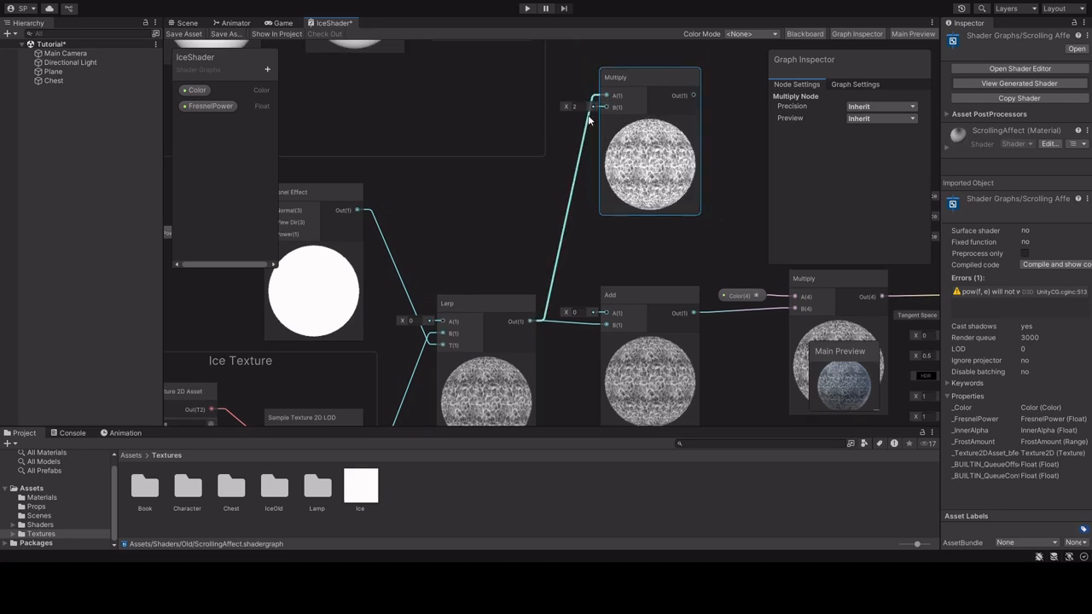
pyautogui.moveTo(530, 320); pyautogui.dragTo(605, 108)
pyautogui.moveTo(553, 152); pyautogui.dragTo(515, 232, button='middle')
pyautogui.moveTo(500, 52); pyautogui.dragTo(491, 86, button='middle')
pyautogui.scroll(-1, 491, 86)
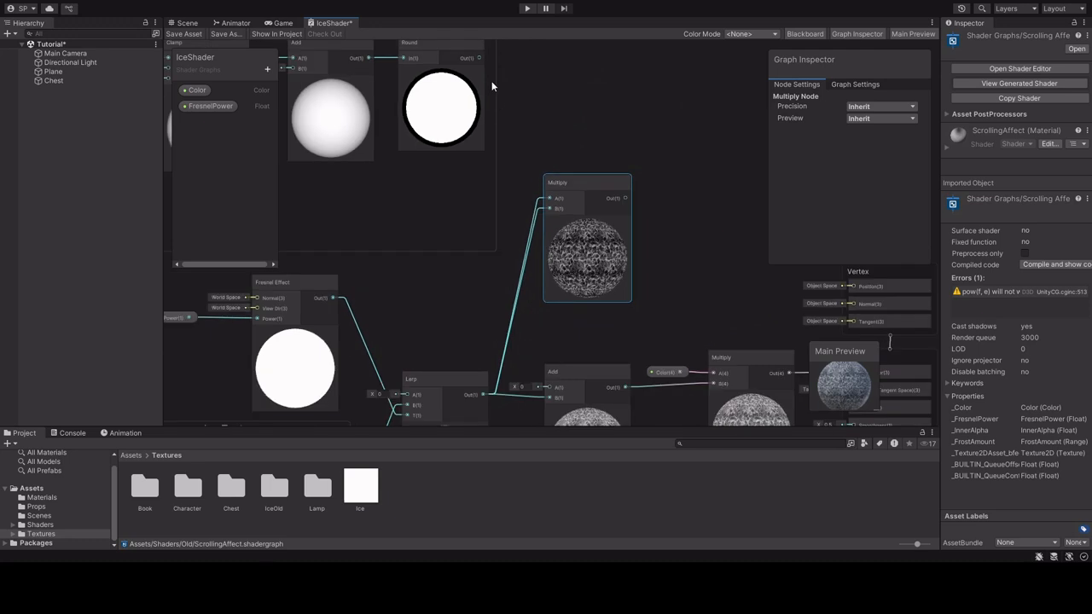
pyautogui.moveTo(479, 59); pyautogui.dragTo(557, 195)
pyautogui.scroll(-1, 570, 179)
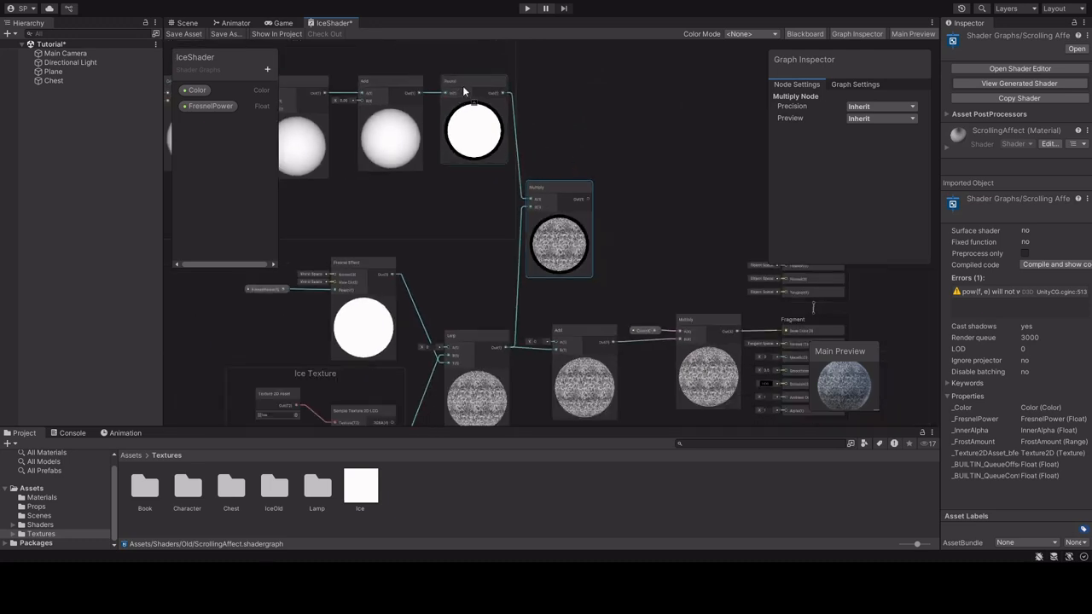
# - Shift the Face Camera group slightly left and nudge the Multiply node to leave a gap between them
pyautogui.click(512, 81)
pyautogui.scroll(-2, 512, 79)
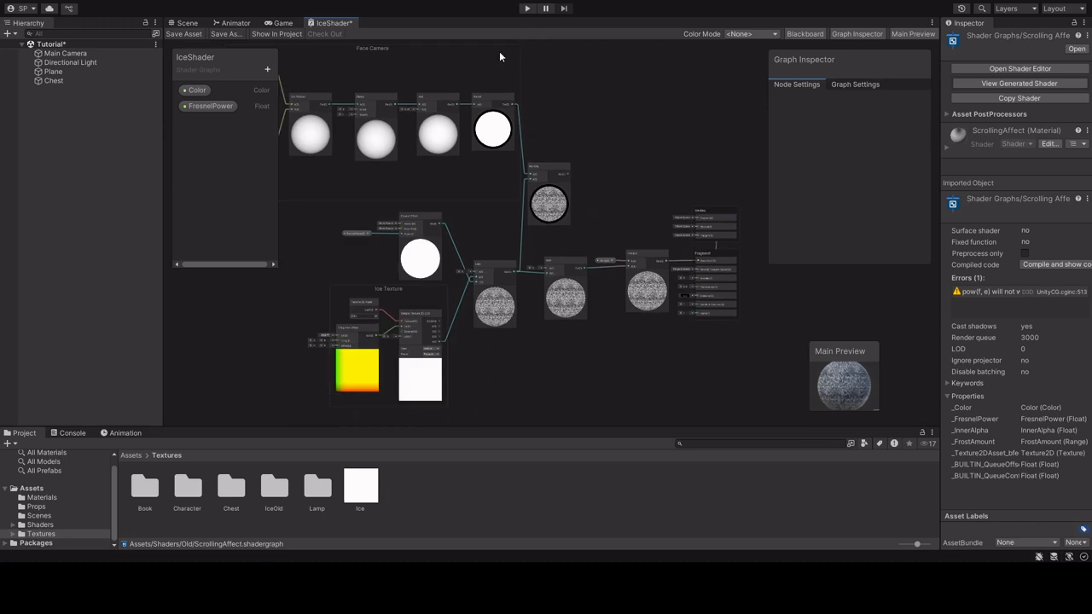
pyautogui.moveTo(499, 53); pyautogui.dragTo(422, 161)
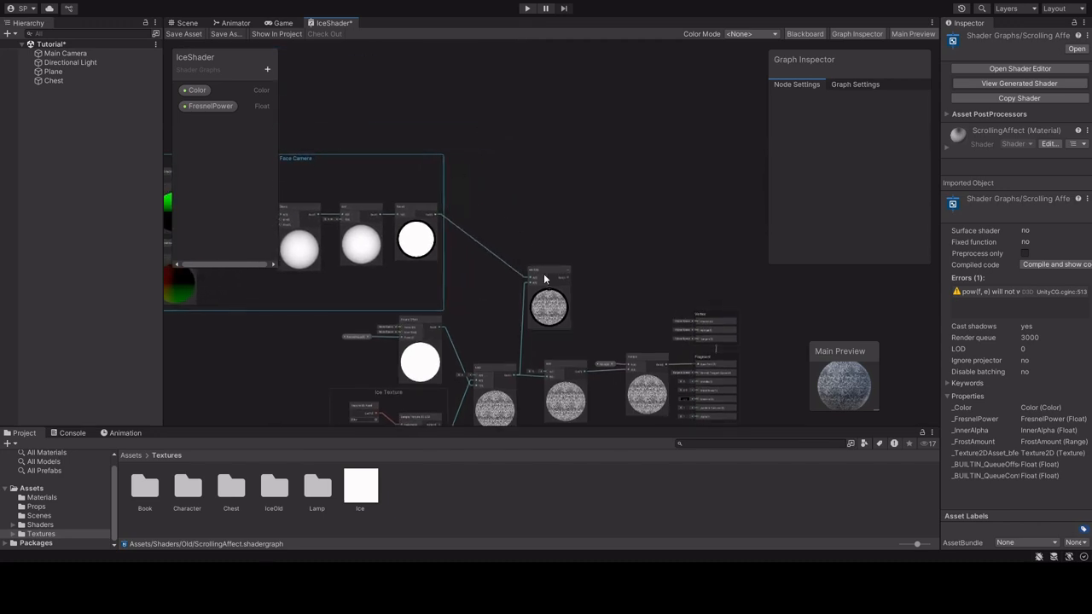
pyautogui.moveTo(556, 277); pyautogui.dragTo(550, 273)
pyautogui.moveTo(398, 168); pyautogui.dragTo(435, 176)
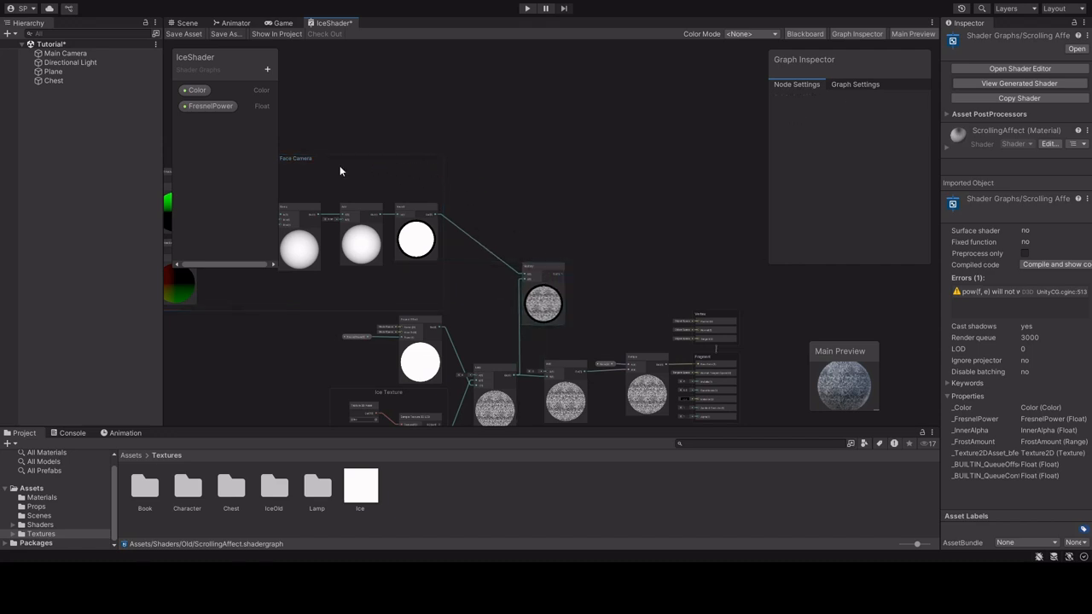
pyautogui.moveTo(329, 160); pyautogui.dragTo(381, 161)
# - Connect the output of the Face Camera Multiply node to the B input of the Add node, replacing the Lerp connection
pyautogui.scroll(-2, 574, 332)
pyautogui.moveTo(575, 332); pyautogui.dragTo(502, 232, button='middle')
pyautogui.scroll(3, 503, 232)
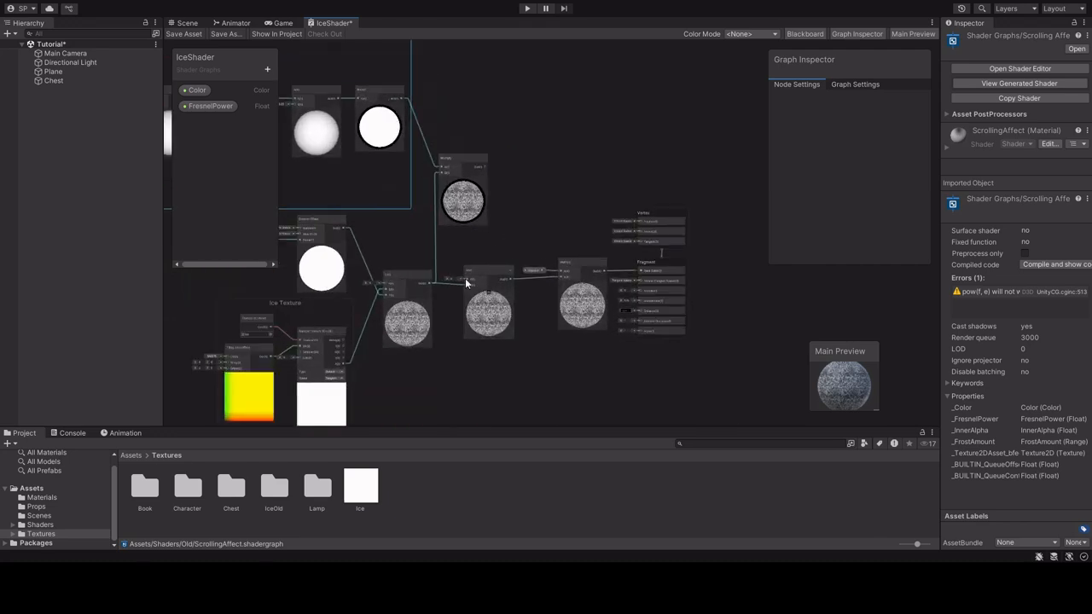
pyautogui.scroll(2, 466, 283)
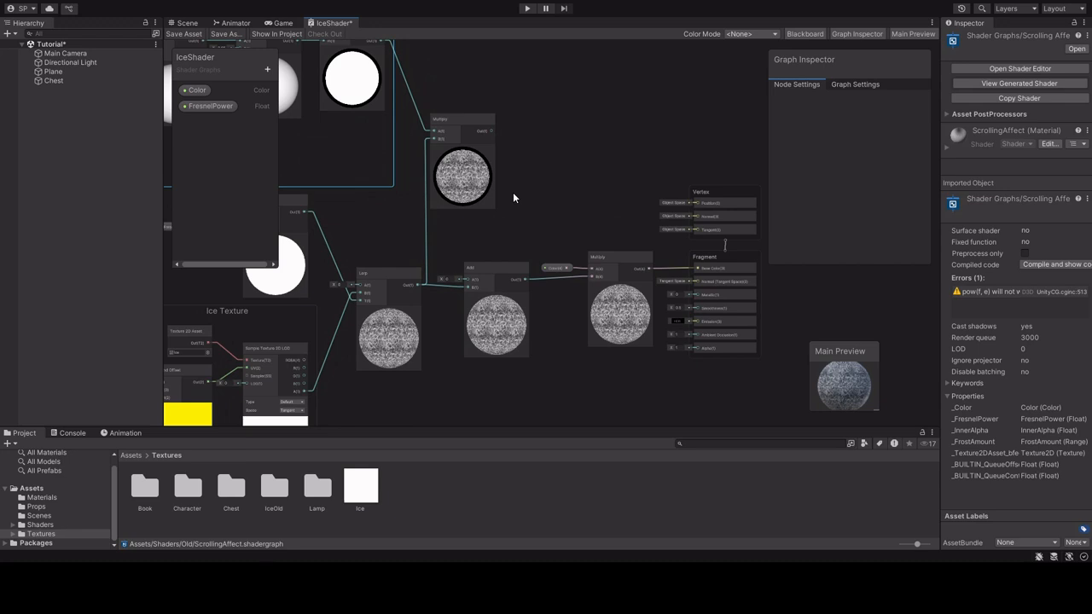
pyautogui.scroll(5, 513, 192)
pyautogui.scroll(-3, 522, 206)
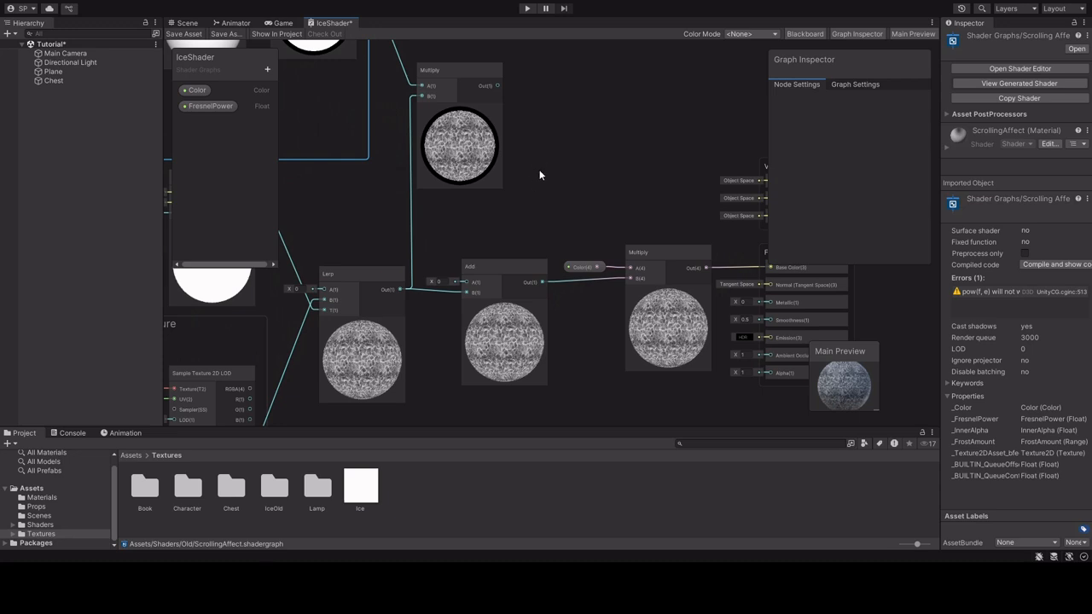
pyautogui.moveTo(552, 170); pyautogui.dragTo(544, 188, button='middle')
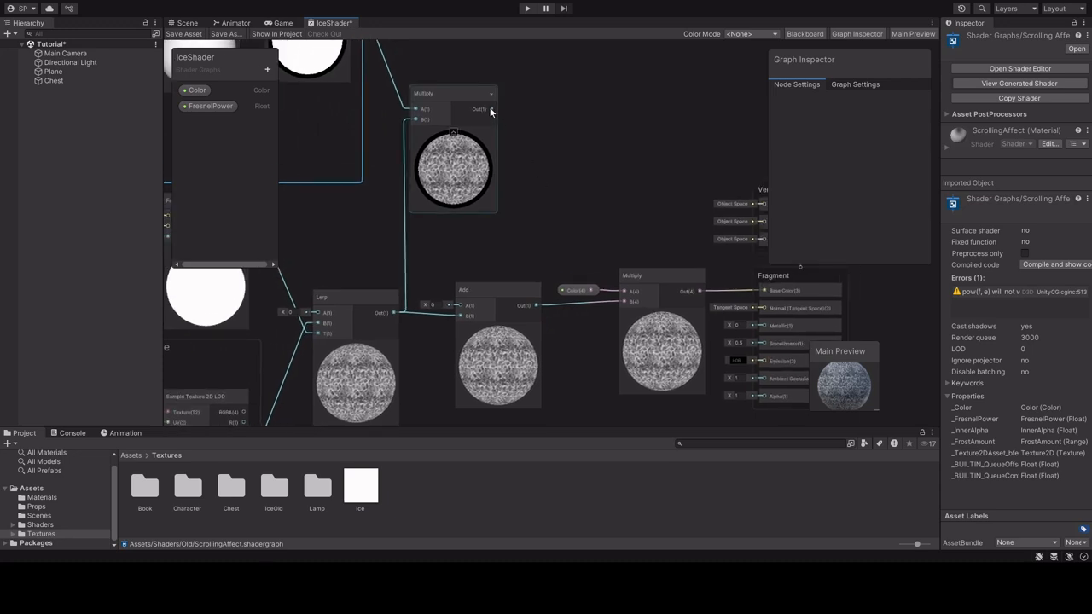
pyautogui.moveTo(501, 109); pyautogui.dragTo(462, 316)
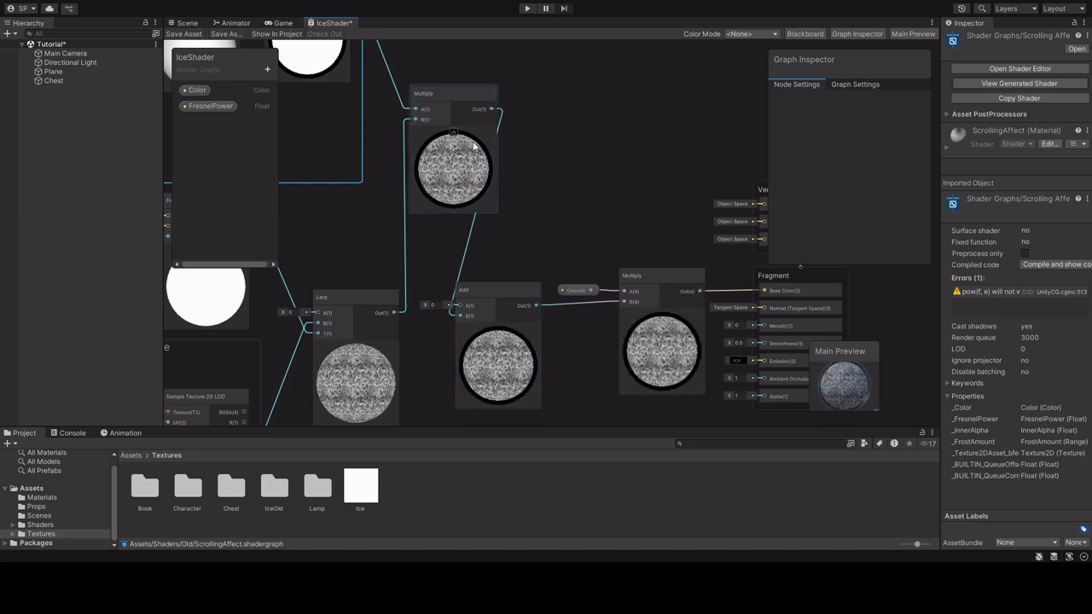
# - Move the Add node to the right so that it clears the Face Camera Multiply node above it
pyautogui.scroll(-3, 568, 164)
pyautogui.scroll(2, 488, 136)
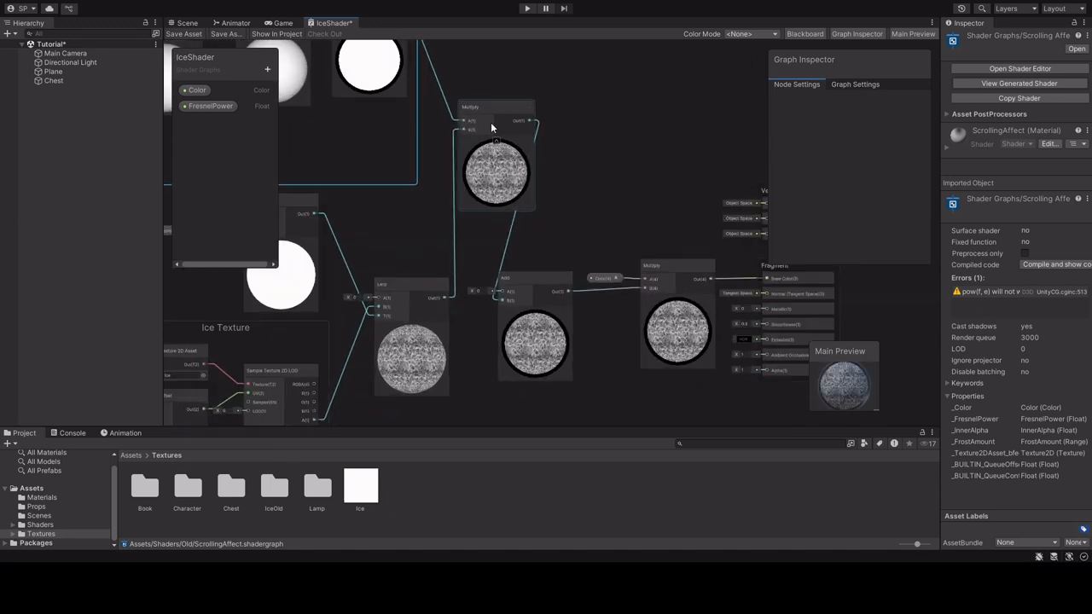
pyautogui.scroll(-2, 571, 214)
pyautogui.scroll(2, 547, 252)
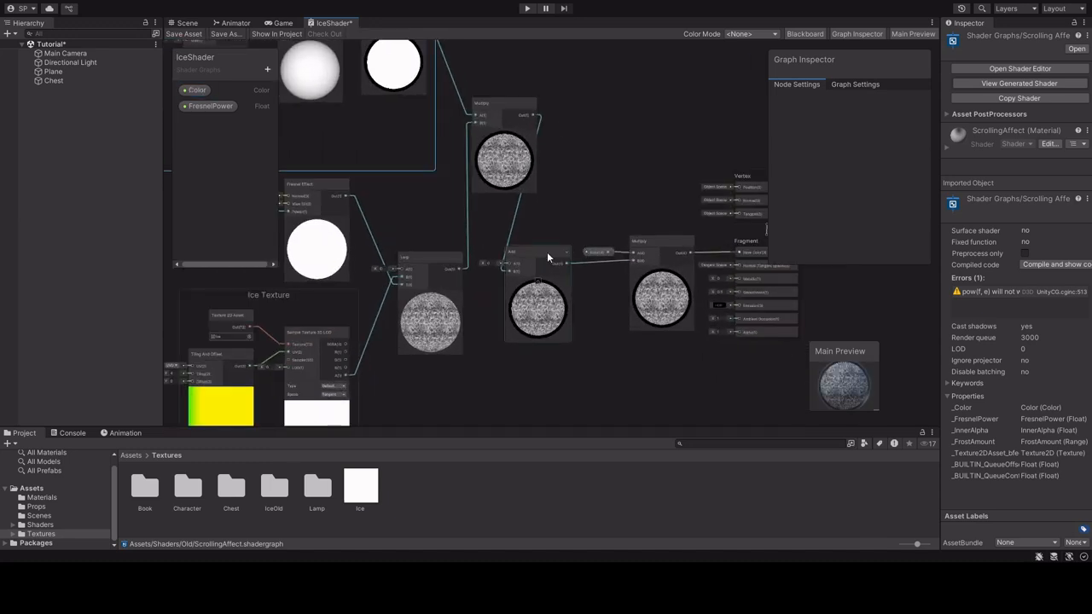
pyautogui.moveTo(547, 251); pyautogui.dragTo(593, 258)
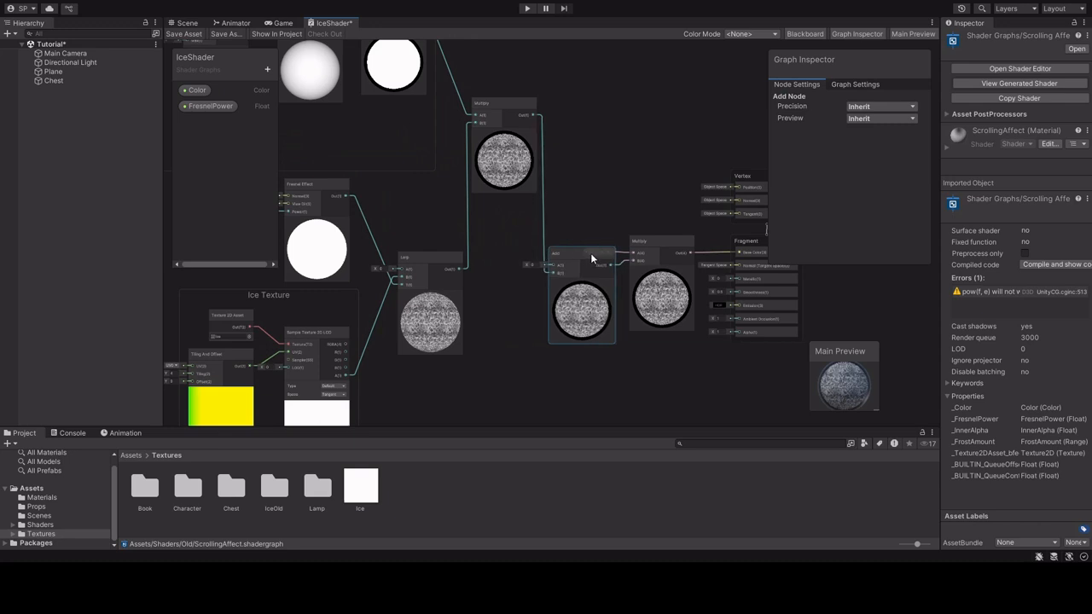
# - Move the color Multiply node and the Vertex and Fragment blocks right, and align the Add node with them
pyautogui.scroll(-3, 602, 237)
pyautogui.scroll(2, 602, 237)
pyautogui.scroll(-1, 597, 242)
pyautogui.scroll(1, 699, 231)
pyautogui.scroll(3, 699, 230)
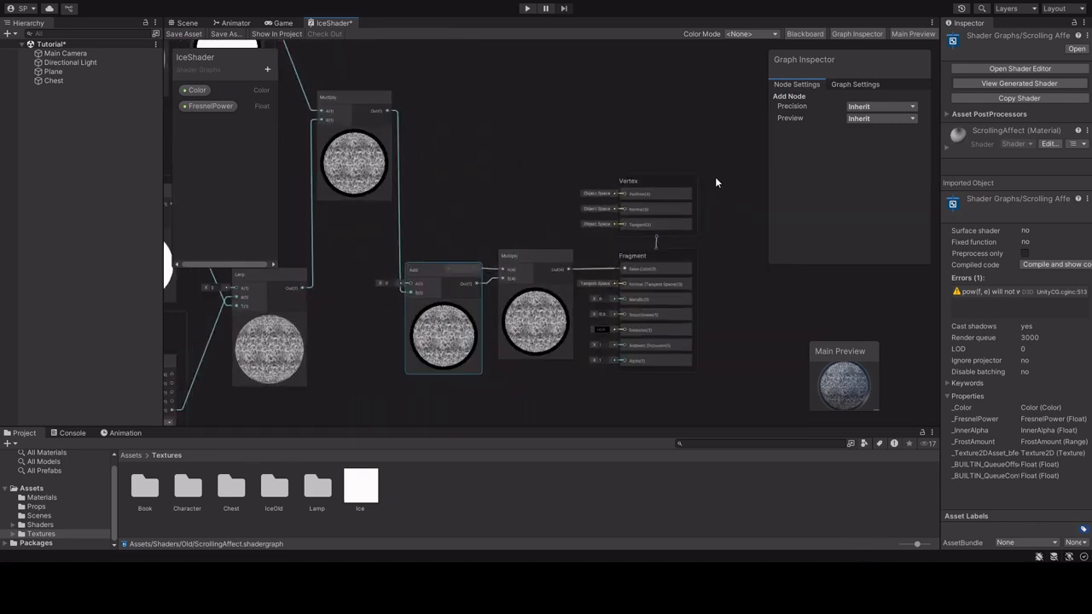
pyautogui.moveTo(713, 152); pyautogui.dragTo(563, 397)
pyautogui.moveTo(525, 257); pyautogui.dragTo(563, 258)
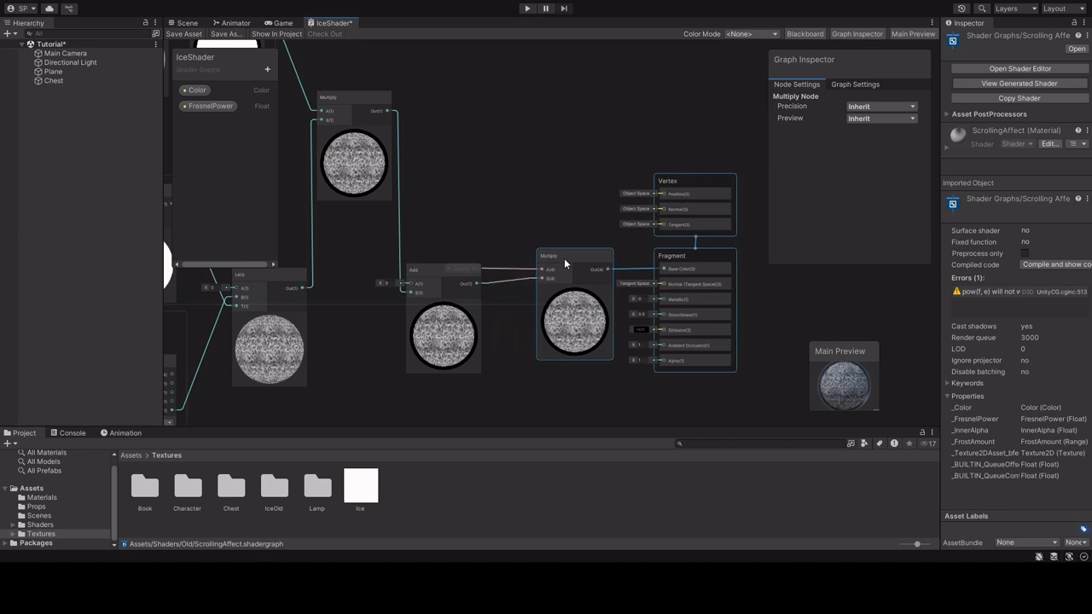
pyautogui.moveTo(467, 268); pyautogui.dragTo(447, 258)
pyautogui.scroll(-4, 510, 214)
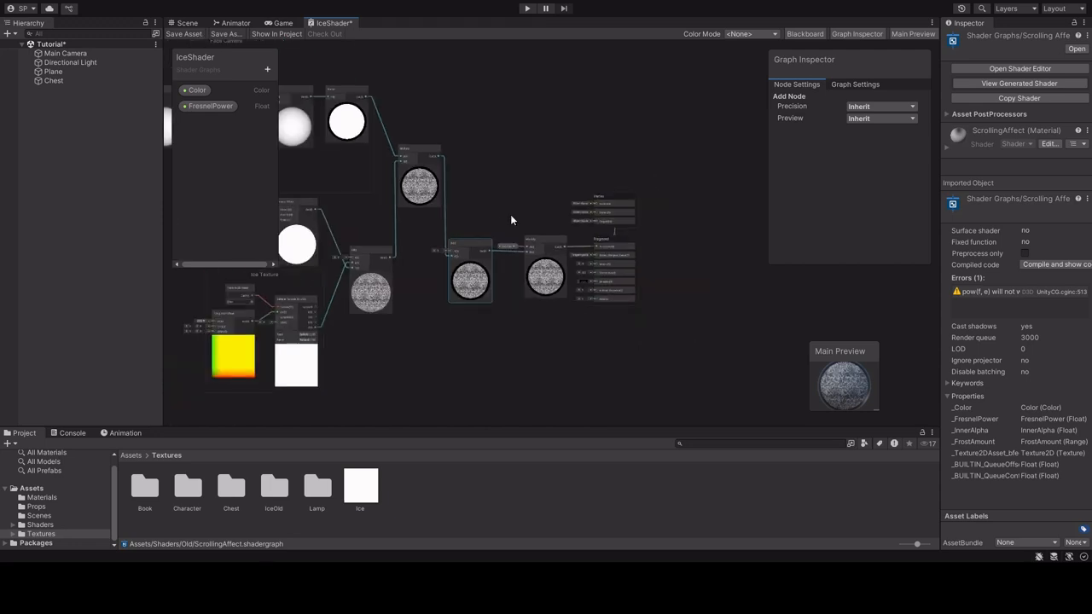
# - Add another Multiply node and place it in the empty space above the Add and color Multiply nodes
pyautogui.scroll(2, 452, 128)
pyautogui.scroll(4, 503, 153)
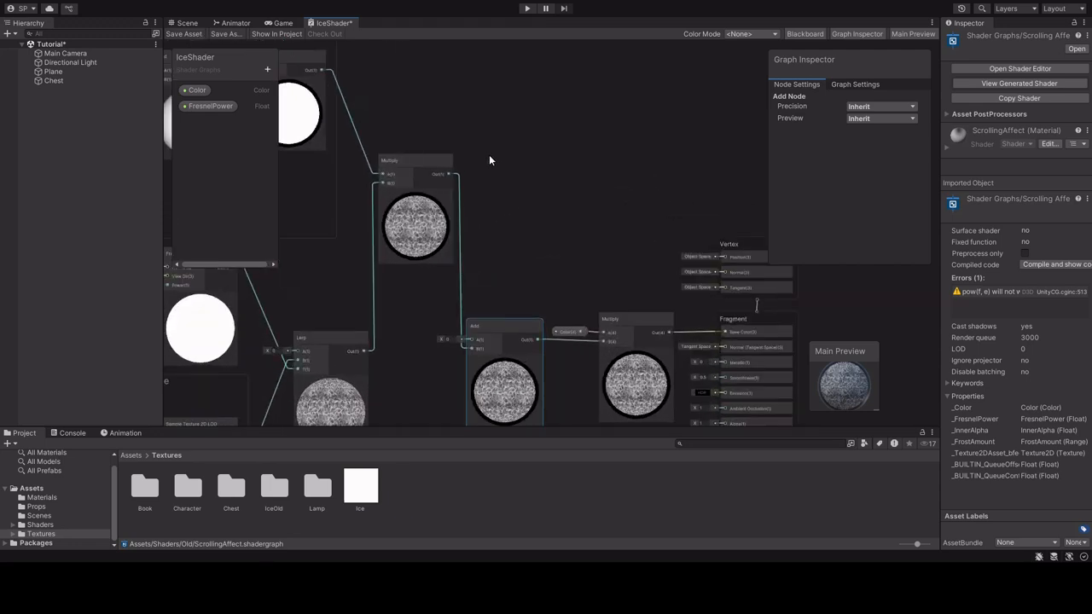
pyautogui.moveTo(498, 183); pyautogui.dragTo(482, 164, button='middle')
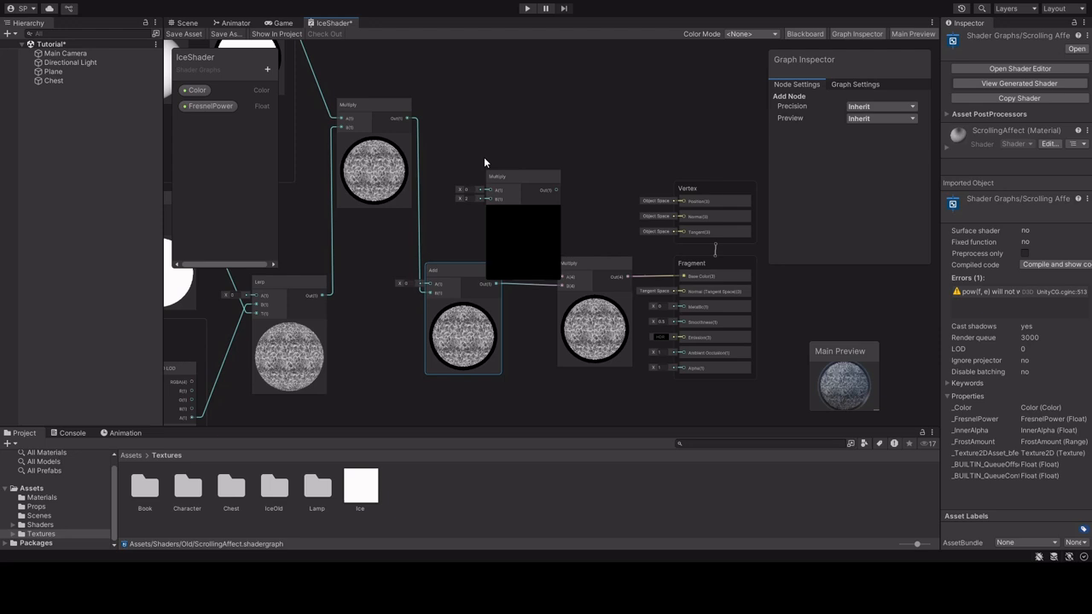
pyautogui.moveTo(501, 175); pyautogui.dragTo(505, 131)
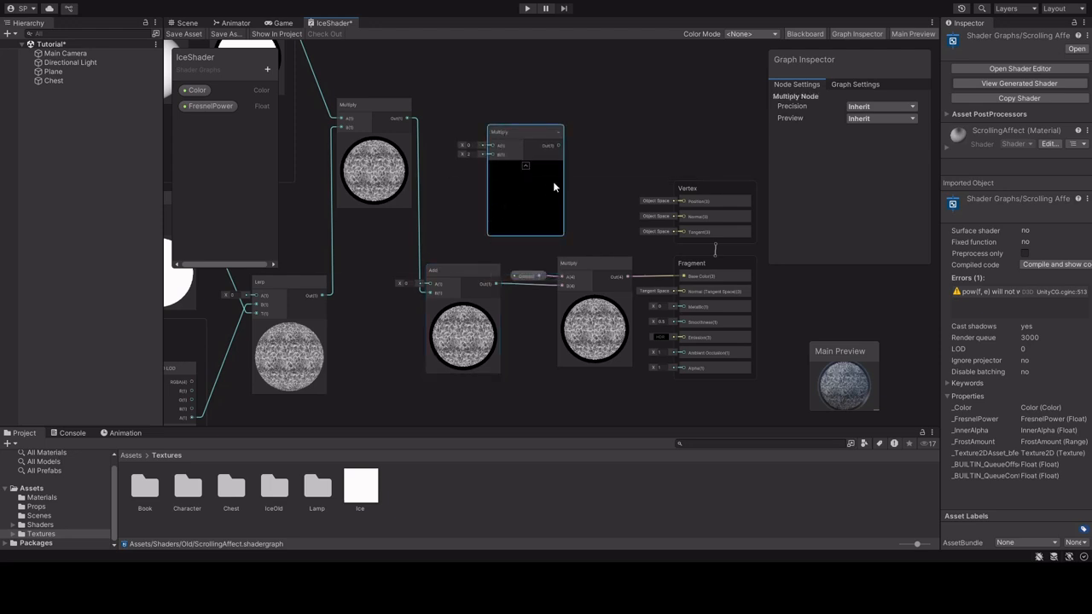
pyautogui.scroll(1, 550, 194)
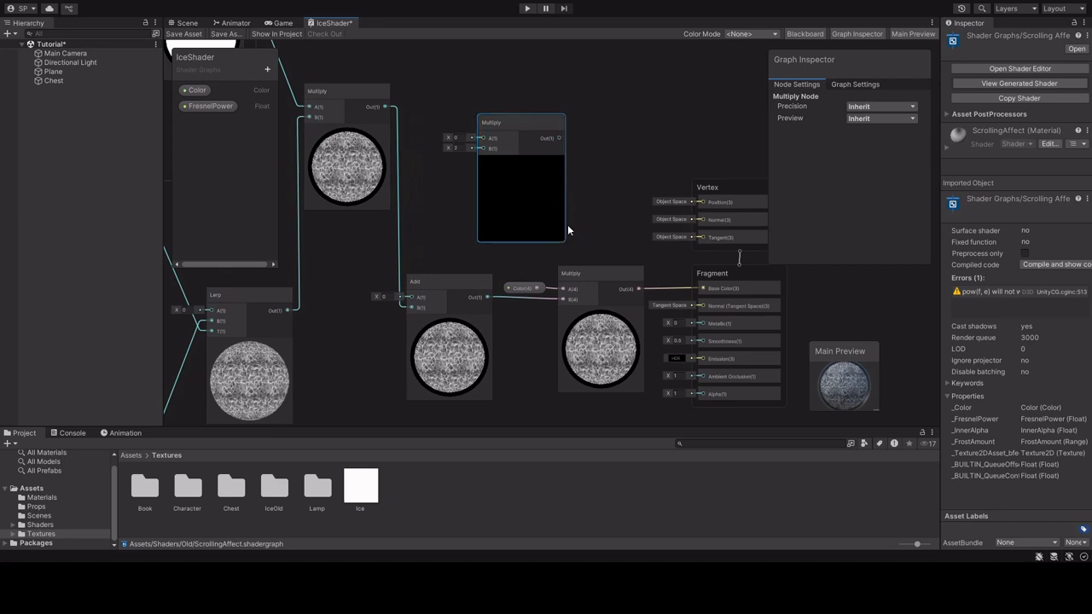
pyautogui.scroll(1, 575, 228)
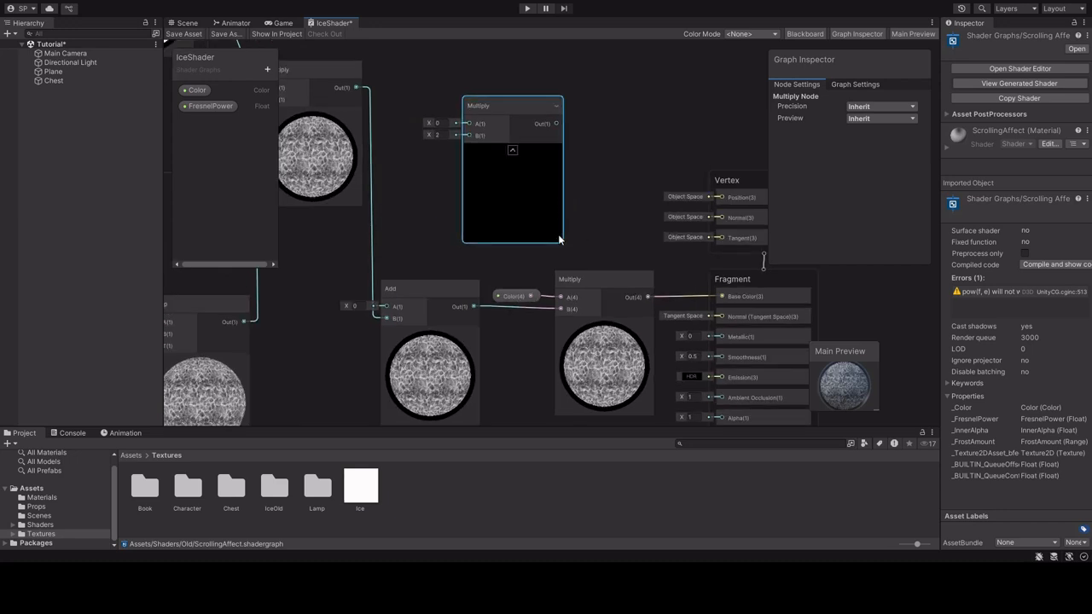
# - Move the unconnected Multiply node next to the Fresnel Effect node, just above the Lerp node
pyautogui.moveTo(409, 194); pyautogui.dragTo(637, 236, button='middle')
pyautogui.scroll(-3, 637, 236)
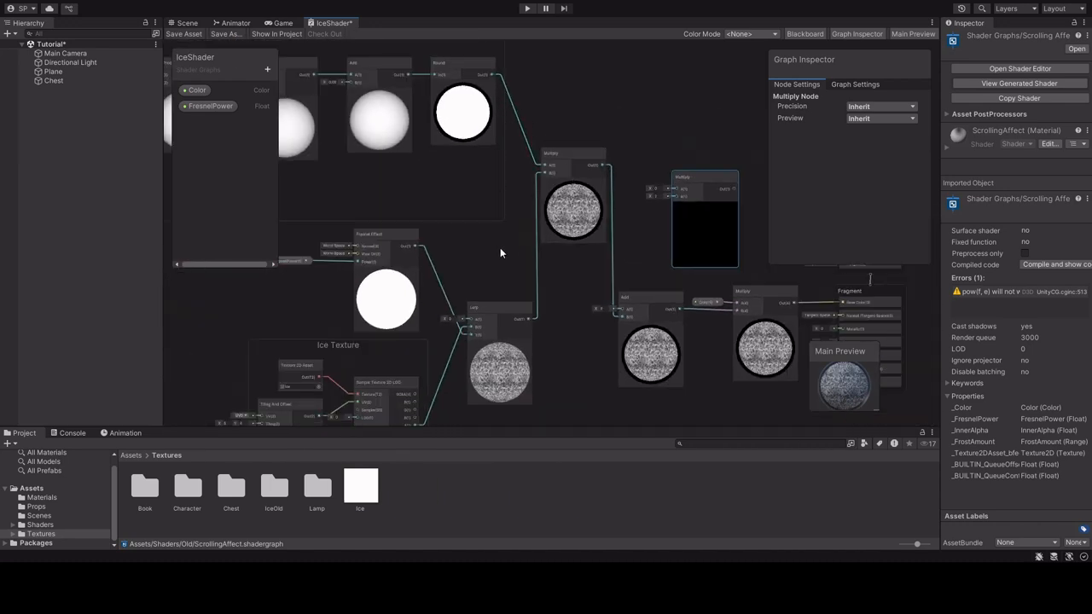
pyautogui.moveTo(507, 271); pyautogui.dragTo(447, 247, button='middle')
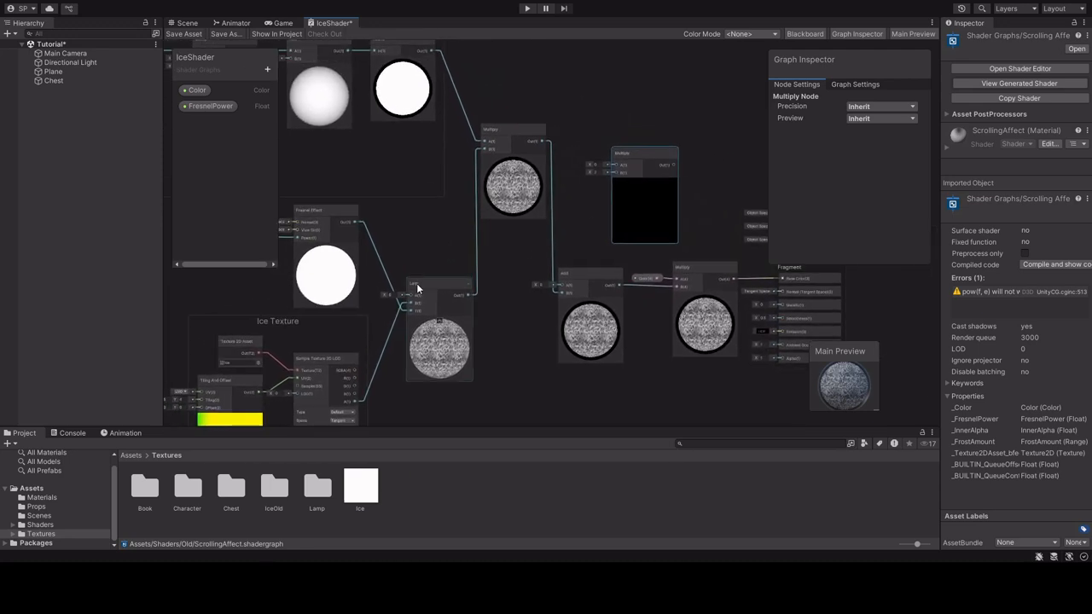
pyautogui.scroll(3, 417, 288)
pyautogui.moveTo(730, 79); pyautogui.dragTo(444, 176)
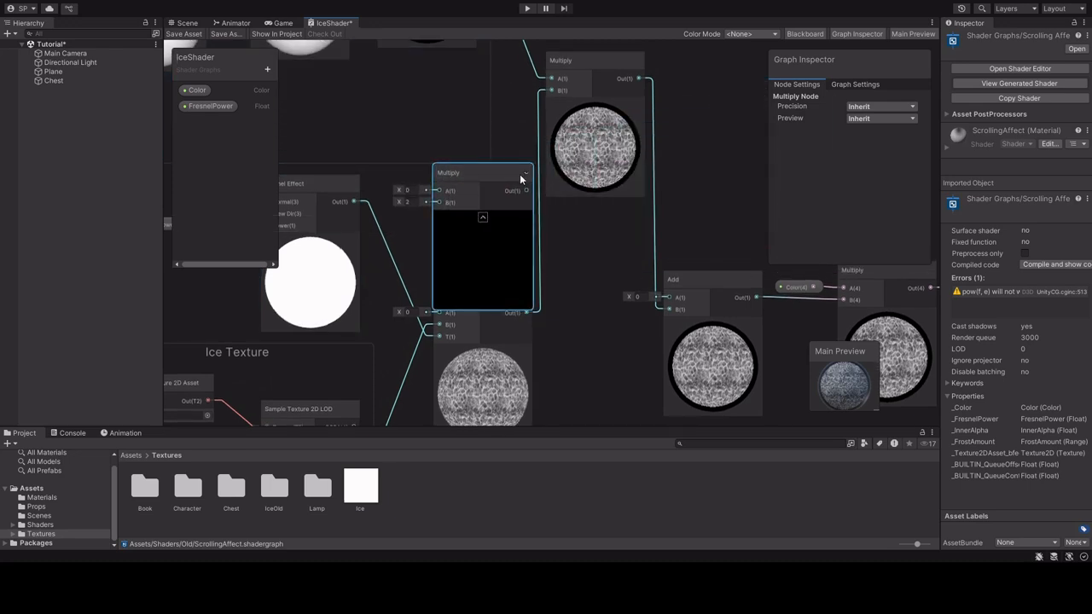
pyautogui.moveTo(509, 170); pyautogui.dragTo(500, 136)
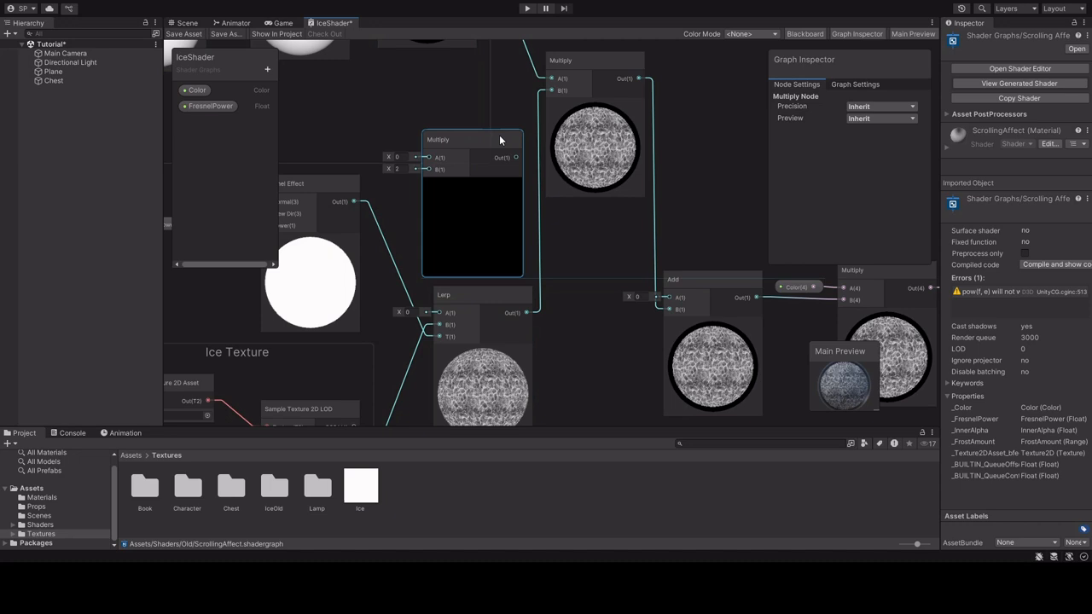
# - Connect the Fresnel Effect and Round outputs to the new Multiply node and place it right of the first Face Camera Multiply
pyautogui.scroll(1, 354, 205)
pyautogui.moveTo(364, 201); pyautogui.dragTo(436, 165)
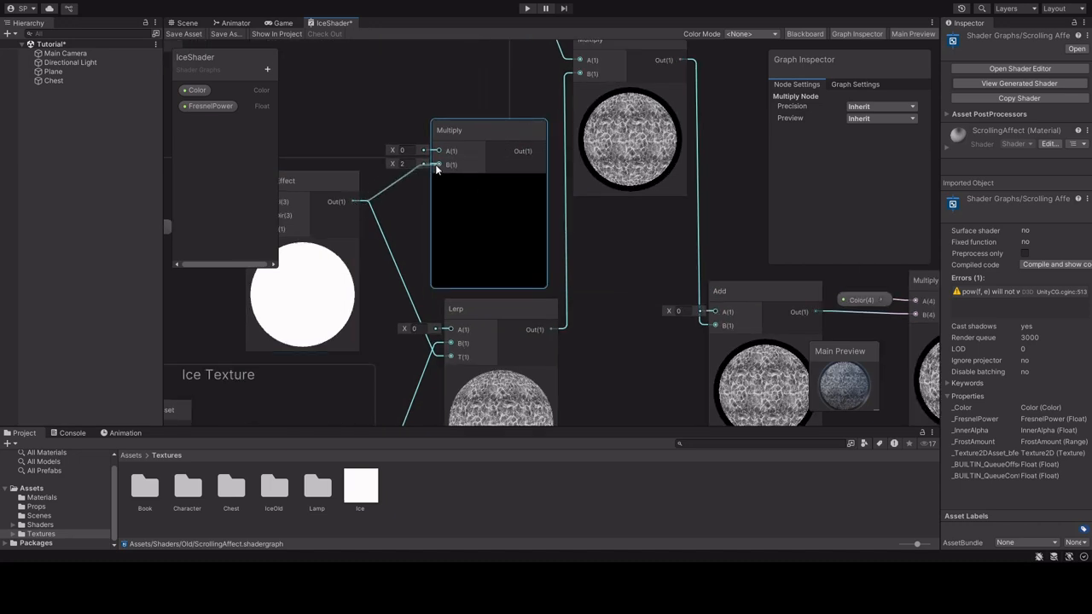
pyautogui.moveTo(407, 225); pyautogui.dragTo(519, 227, button='middle')
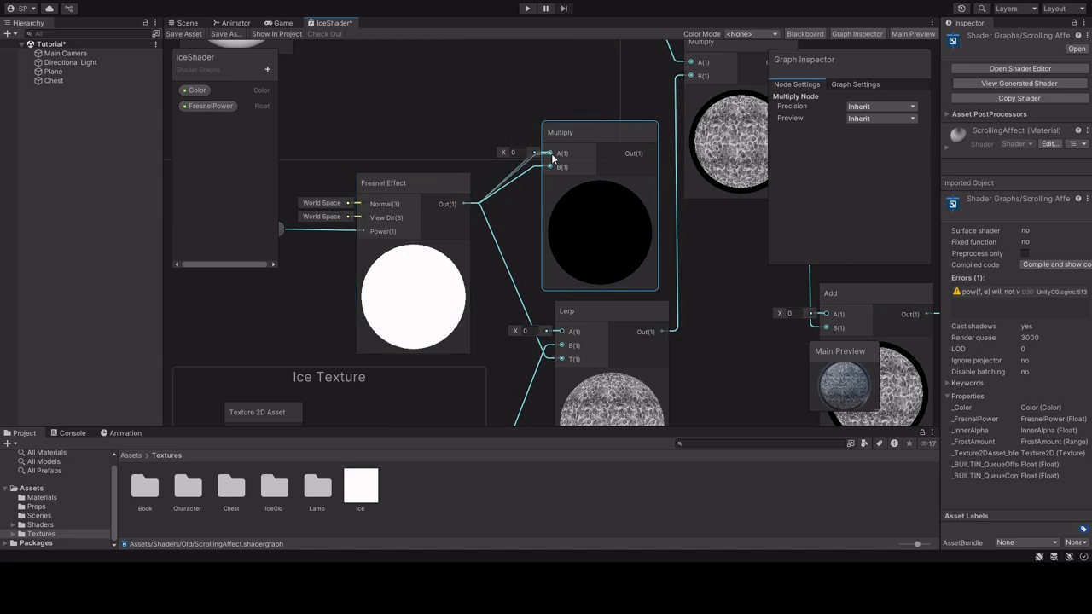
pyautogui.moveTo(549, 166); pyautogui.dragTo(549, 153)
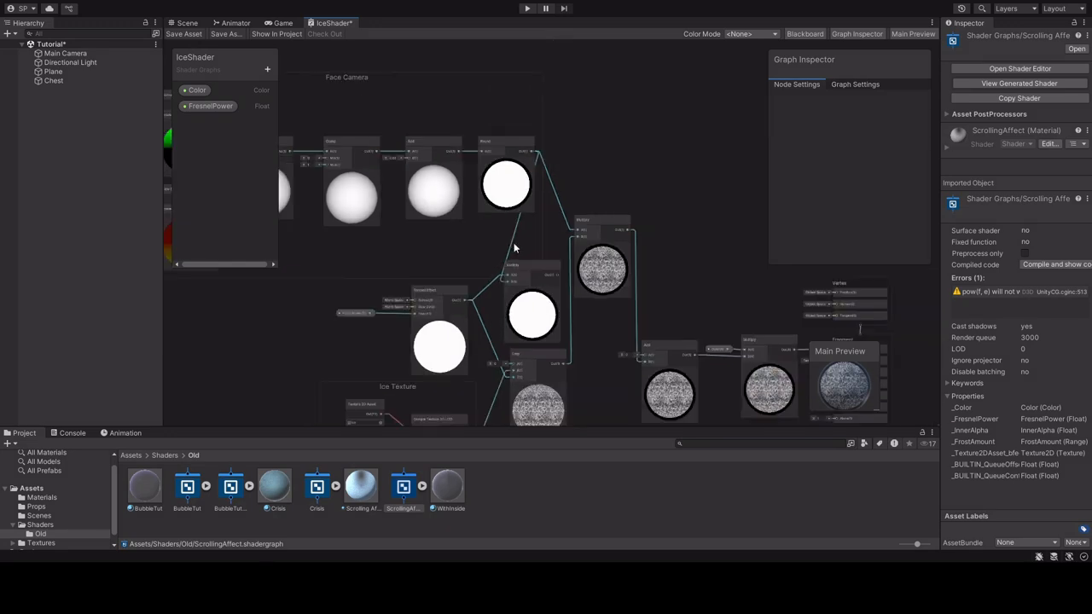
pyautogui.moveTo(522, 262); pyautogui.dragTo(663, 231)
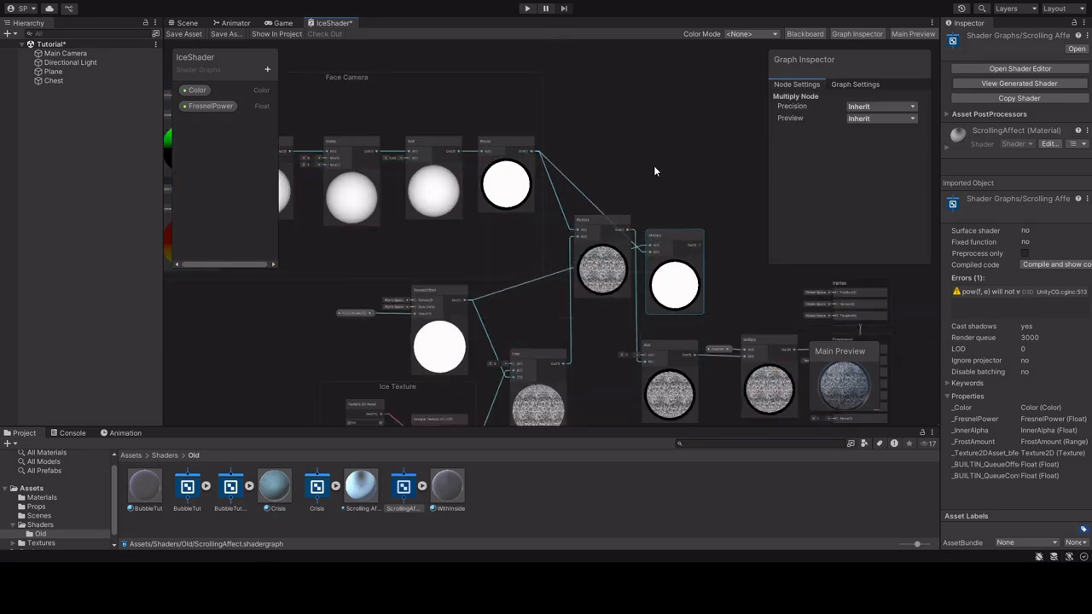
# - Connect the Fresnel mask Multiply output to the Add node's A input and place that Multiply below the ice texture Multiply
pyautogui.moveTo(653, 166); pyautogui.dragTo(542, 60, button='middle')
pyautogui.scroll(2, 550, 160)
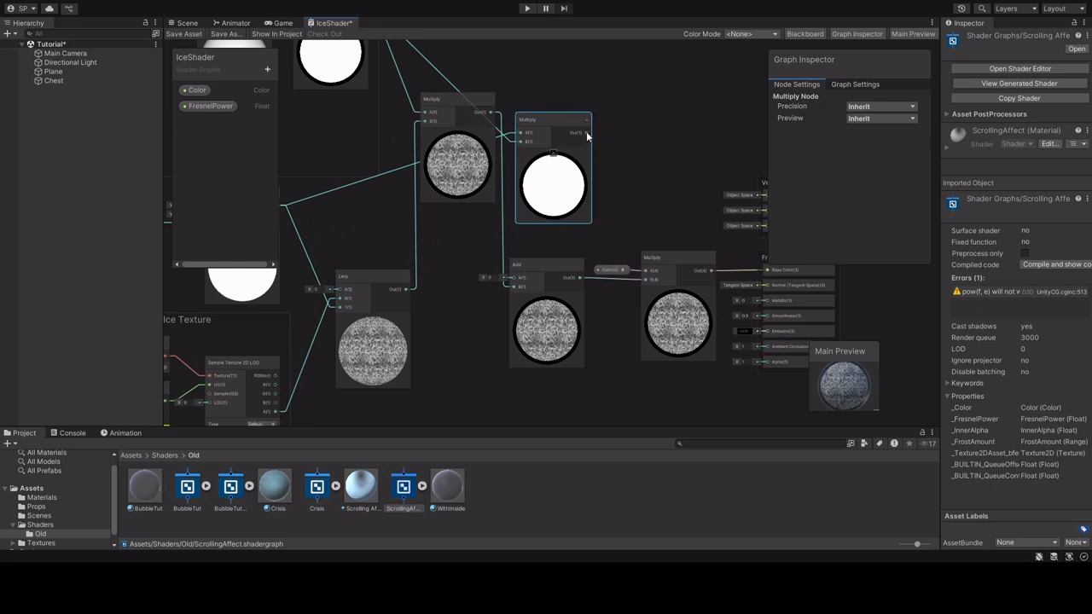
pyautogui.moveTo(590, 133); pyautogui.dragTo(513, 280)
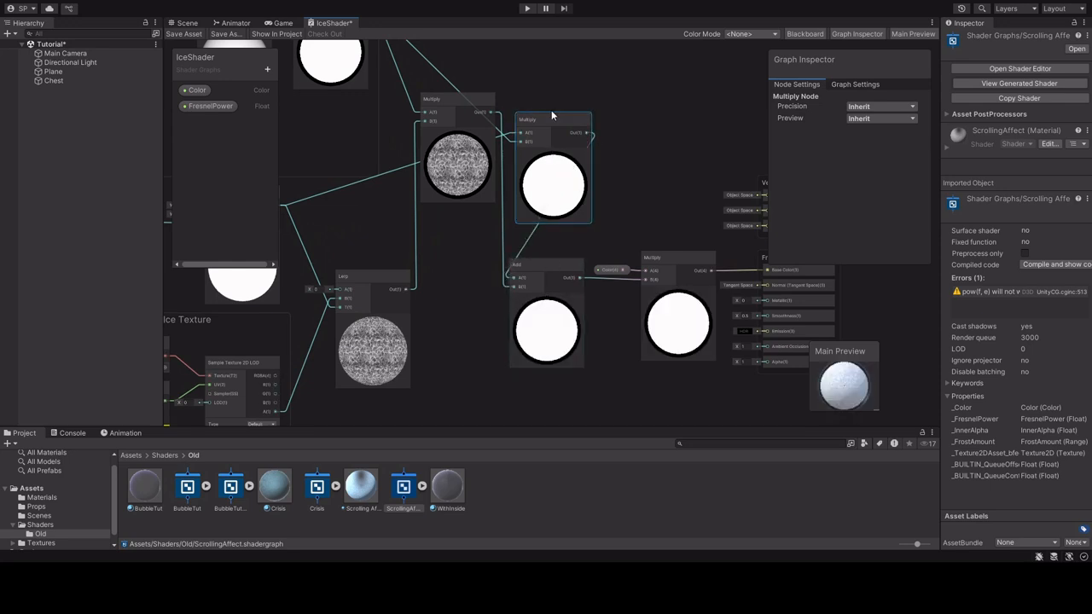
pyautogui.moveTo(553, 121); pyautogui.dragTo(462, 216)
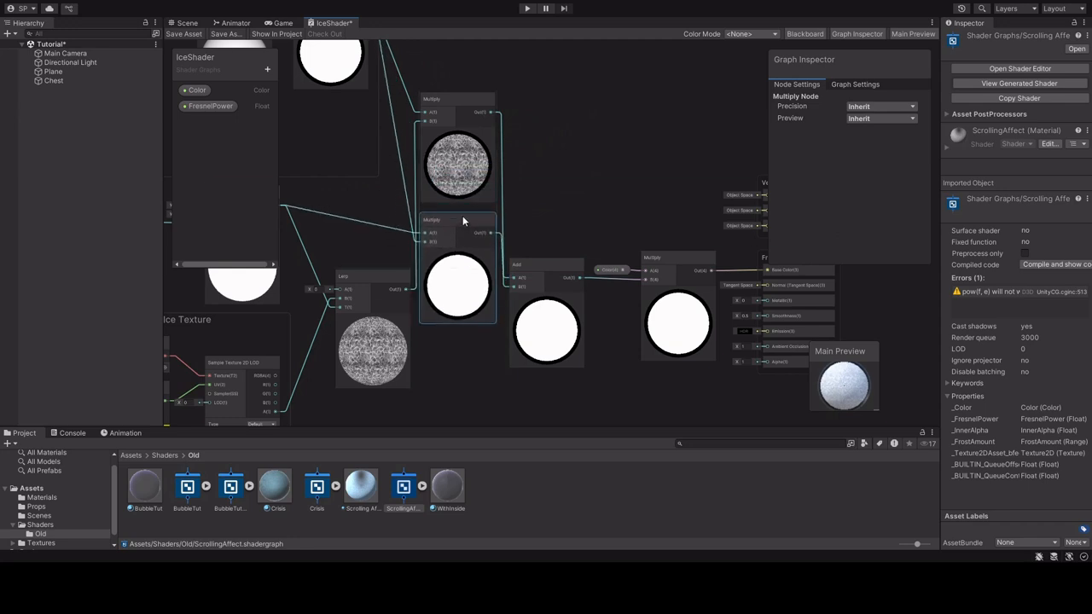
# - Move the Fresnel Effect node above the other groups and shift the Face Camera group, Ice Texture group and Lerp node down beneath it
pyautogui.scroll(-3, 494, 203)
pyautogui.scroll(5, 525, 341)
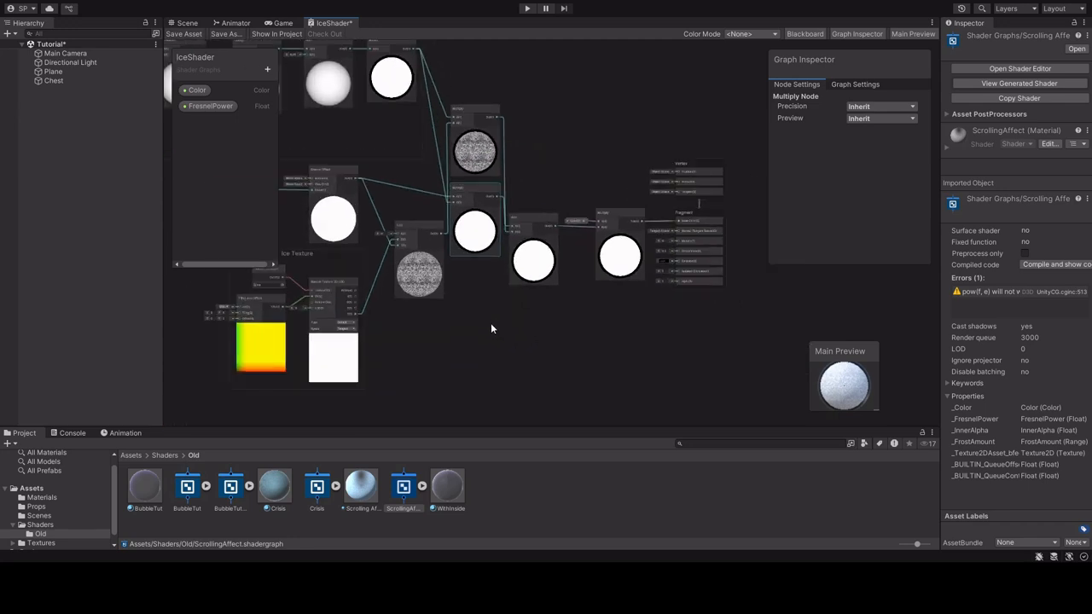
pyautogui.scroll(-2, 446, 341)
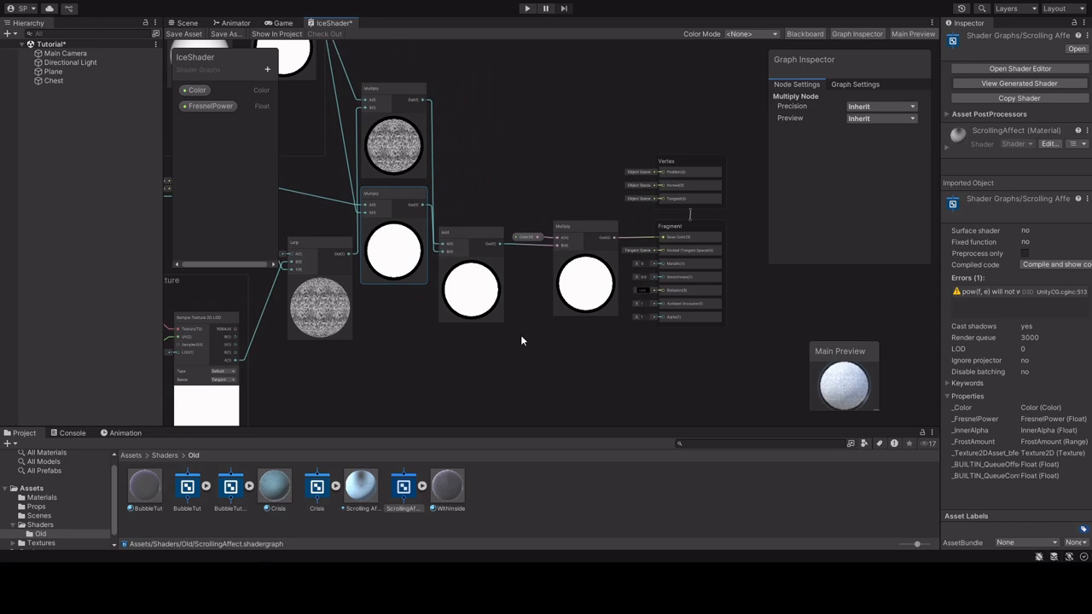
pyautogui.scroll(-3, 520, 334)
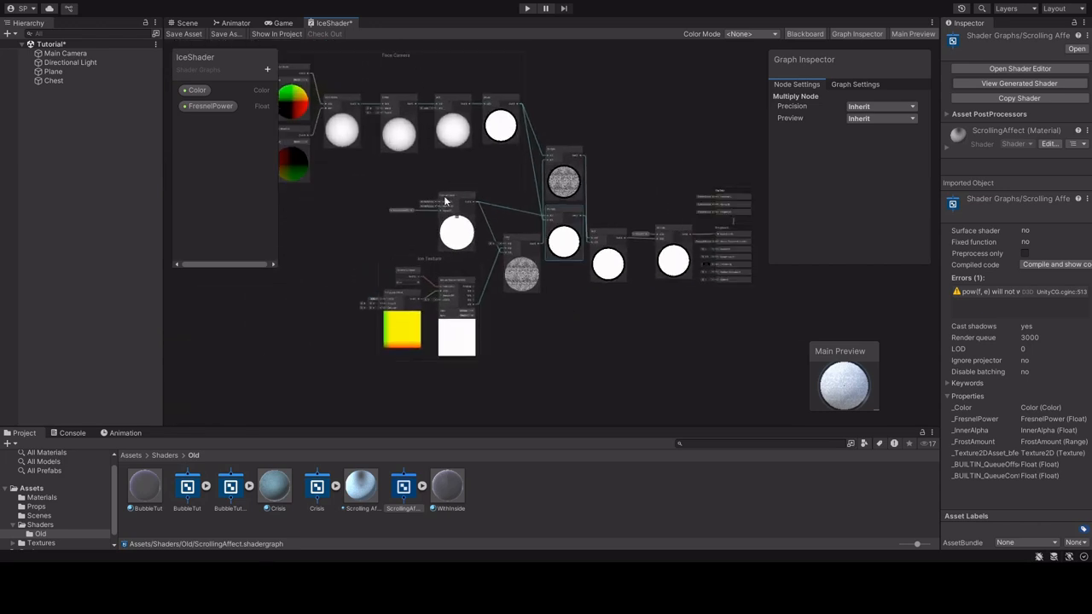
pyautogui.moveTo(446, 201); pyautogui.dragTo(550, 94)
pyautogui.moveTo(436, 63); pyautogui.dragTo(397, 195)
pyautogui.moveTo(439, 325)
pyautogui.mouseDown()
pyautogui.moveTo(400, 333)
pyautogui.moveTo(424, 340)
pyautogui.mouseUp()
pyautogui.moveTo(517, 305); pyautogui.dragTo(515, 320)
pyautogui.moveTo(539, 77); pyautogui.dragTo(510, 109)
pyautogui.moveTo(560, 88); pyautogui.dragTo(482, 132)
pyautogui.scroll(3, 715, 238)
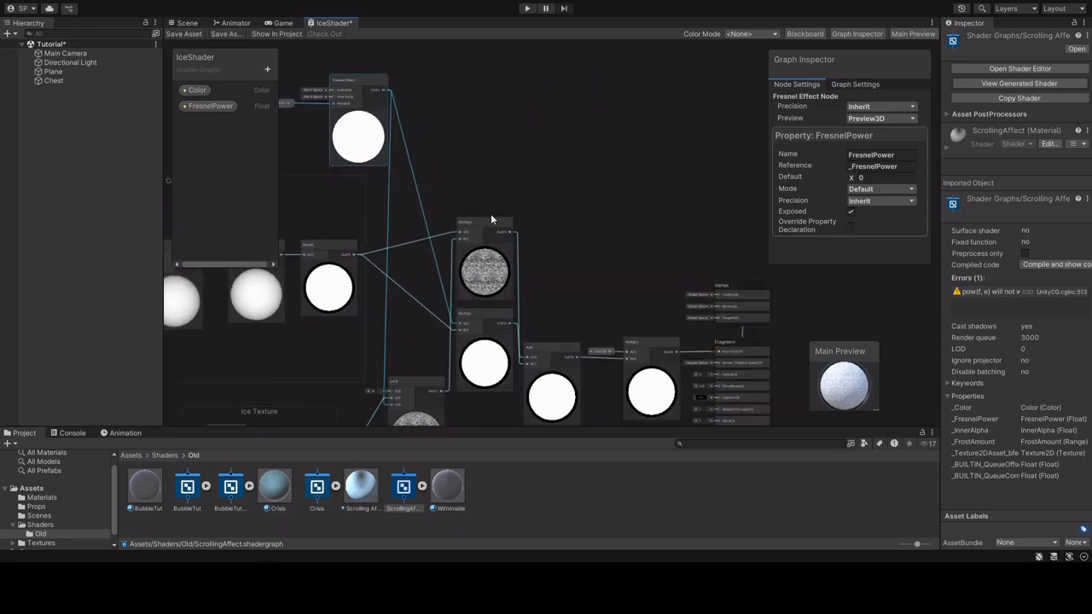
# - Swap the two mask Multiply nodes so the Fresnel one sits above the ice texture one
pyautogui.moveTo(491, 217); pyautogui.dragTo(484, 169)
pyautogui.moveTo(485, 312); pyautogui.dragTo(482, 266)
pyautogui.moveTo(482, 170); pyautogui.dragTo(483, 318)
pyautogui.moveTo(477, 263); pyautogui.dragTo(478, 158)
pyautogui.moveTo(476, 319); pyautogui.dragTo(478, 282)
pyautogui.moveTo(479, 162); pyautogui.dragTo(480, 188)
# - Add a Position node in the empty area above the graph and set its Space to Object
pyautogui.moveTo(607, 265); pyautogui.dragTo(481, 215, button='middle')
pyautogui.scroll(-3, 637, 220)
pyautogui.scroll(8, 589, 227)
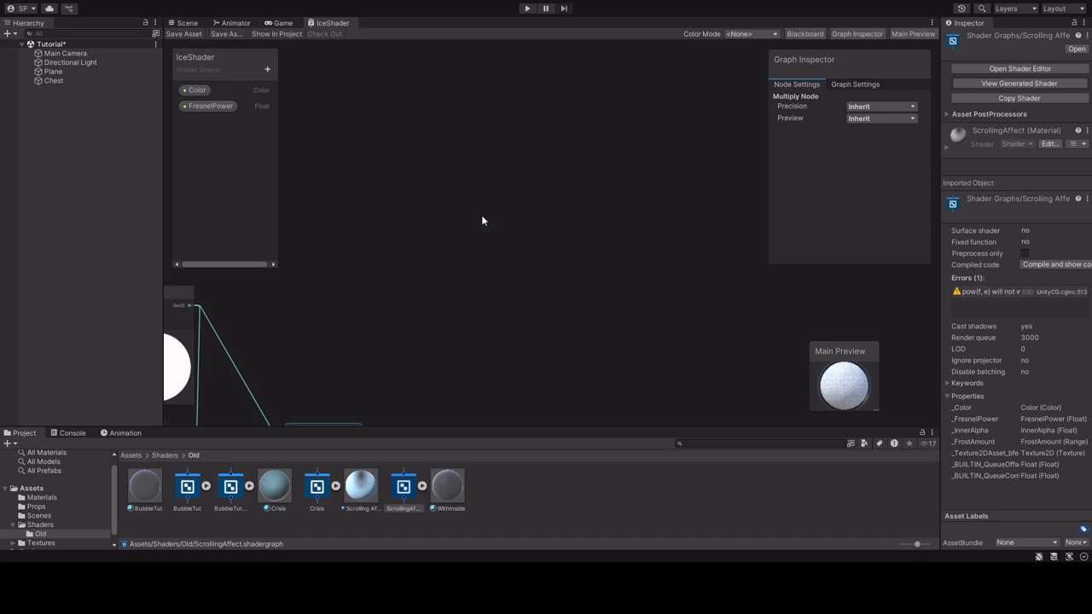
pyautogui.press('Return')
pyautogui.moveTo(511, 234); pyautogui.dragTo(467, 176)
pyautogui.scroll(2, 555, 212)
pyautogui.scroll(2, 555, 216)
pyautogui.moveTo(424, 137)
pyautogui.mouseDown()
pyautogui.moveTo(422, 118)
pyautogui.moveTo(441, 137)
pyautogui.mouseUp()
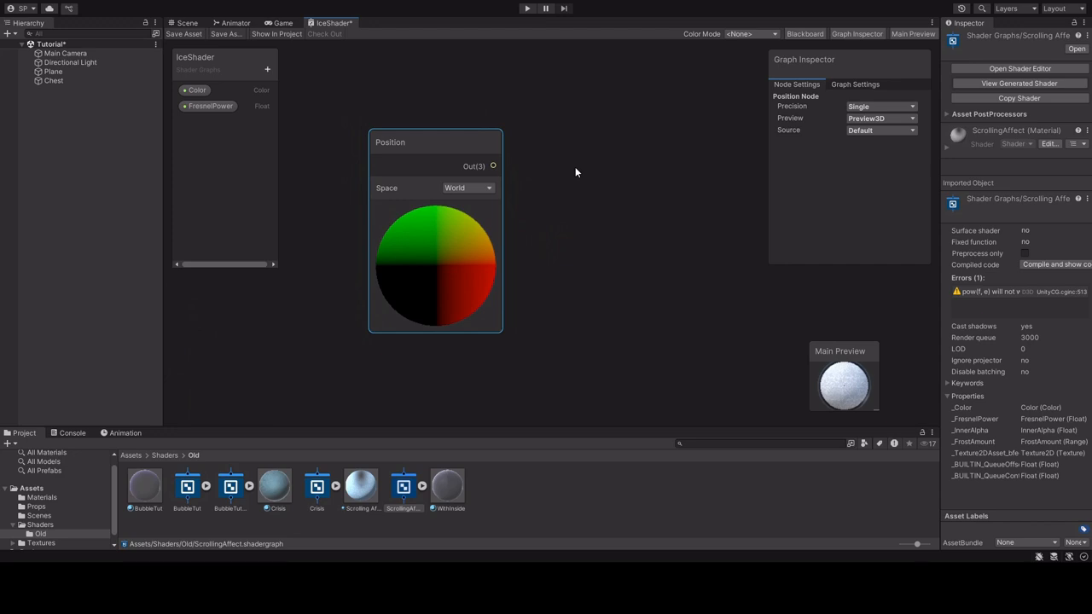
pyautogui.click(485, 189)
pyautogui.click(479, 203)
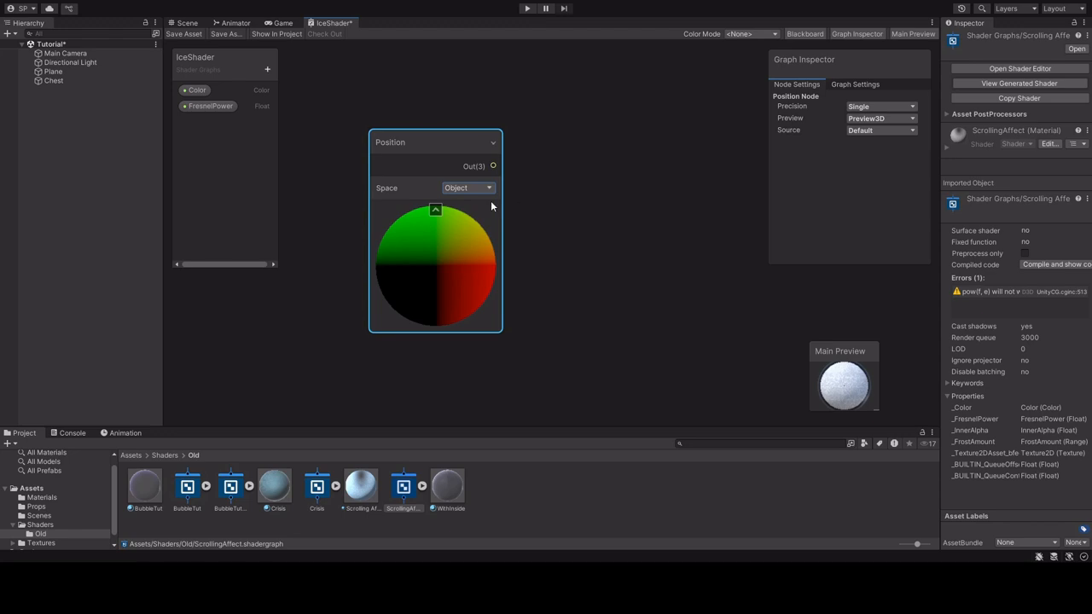
# - Add a Split node beside the Position node and feed the Position output into it
pyautogui.scroll(-2, 520, 202)
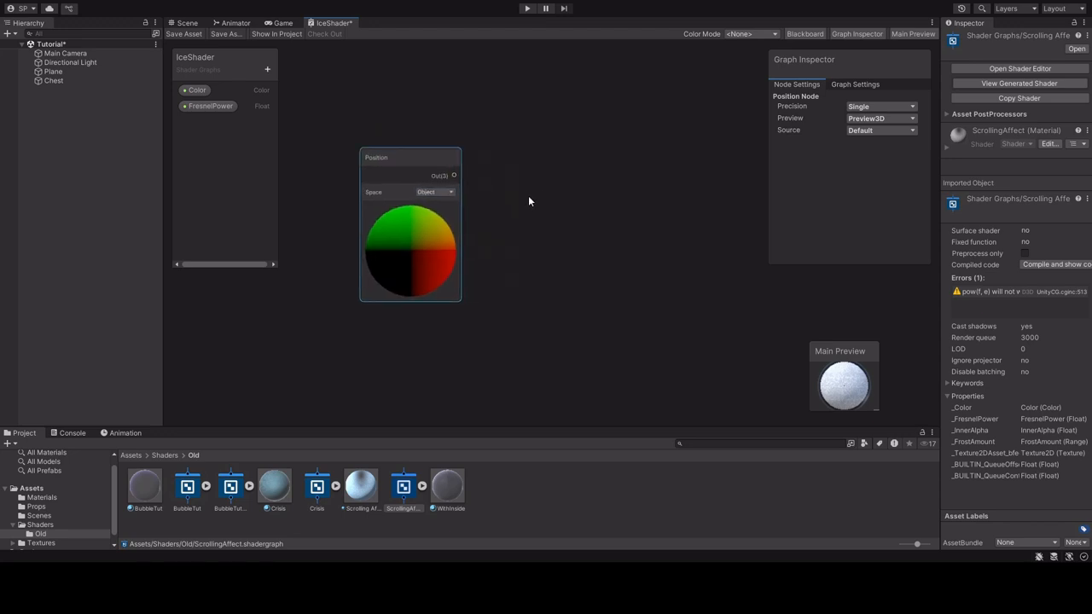
pyautogui.press('Return')
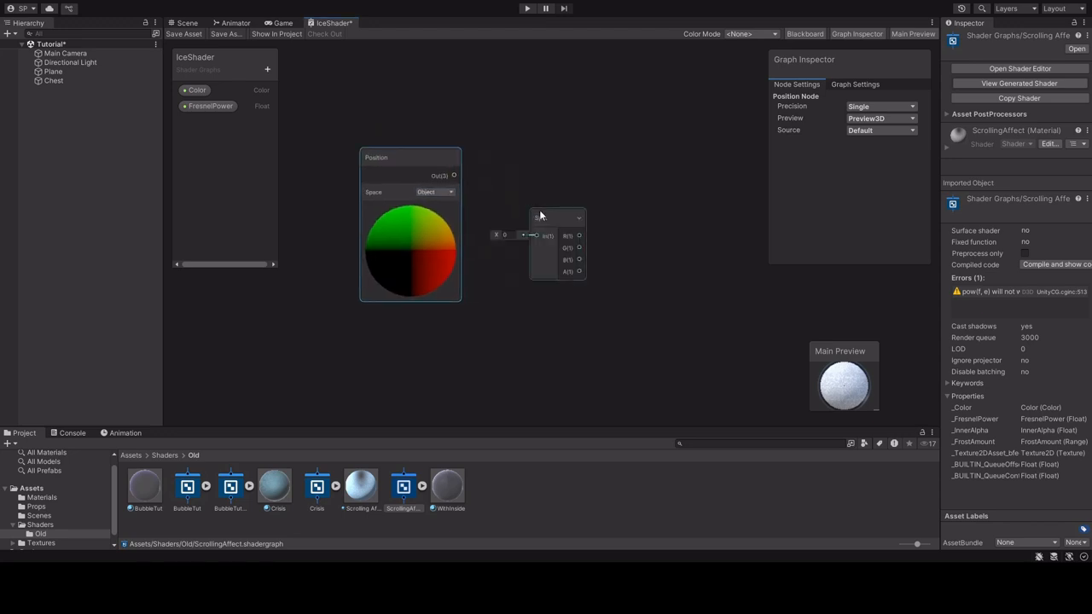
pyautogui.moveTo(531, 159); pyautogui.dragTo(504, 159)
pyautogui.click(572, 186)
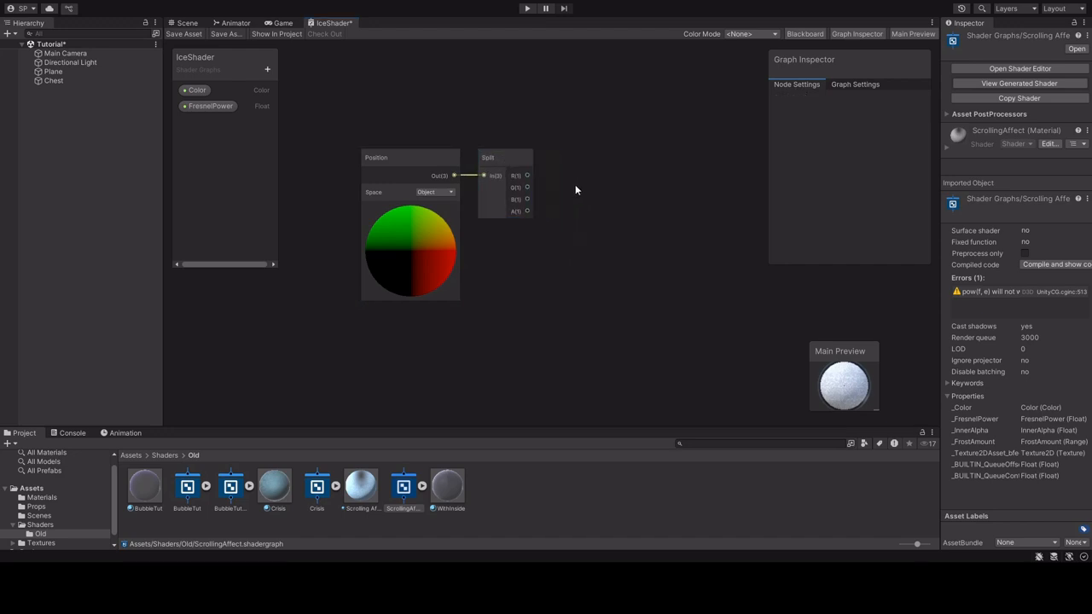
# - Add a Smoothstep node after the Split node and connect Split's B output to Edge1
pyautogui.press('Return')
pyautogui.moveTo(612, 203); pyautogui.dragTo(618, 158)
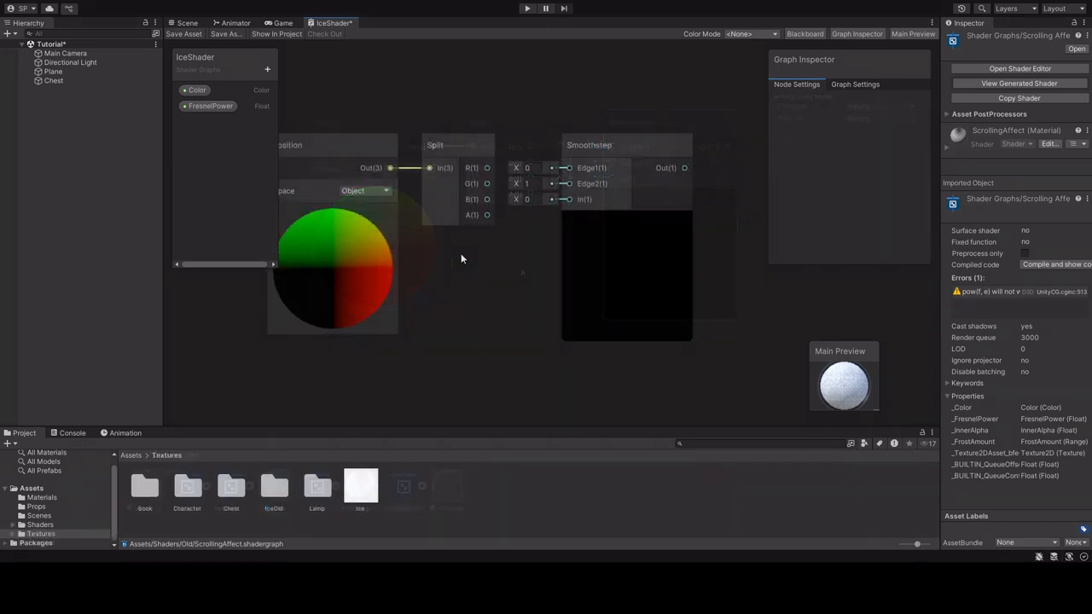
pyautogui.moveTo(487, 203); pyautogui.dragTo(589, 180)
pyautogui.click(593, 150)
pyautogui.moveTo(741, 235); pyautogui.dragTo(657, 234, button='middle')
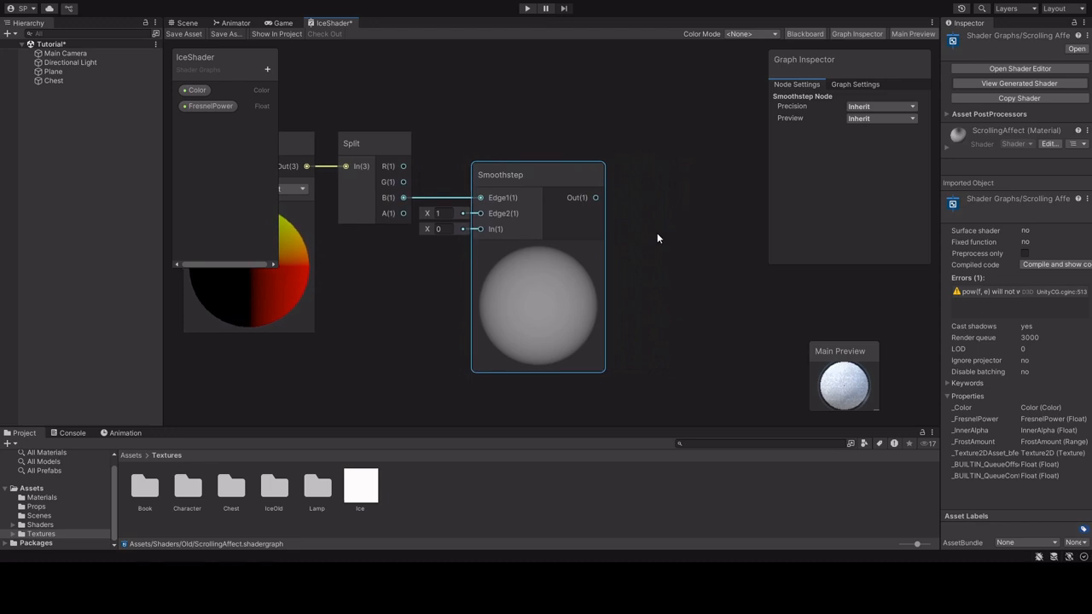
pyautogui.moveTo(658, 238); pyautogui.dragTo(646, 237, button='middle')
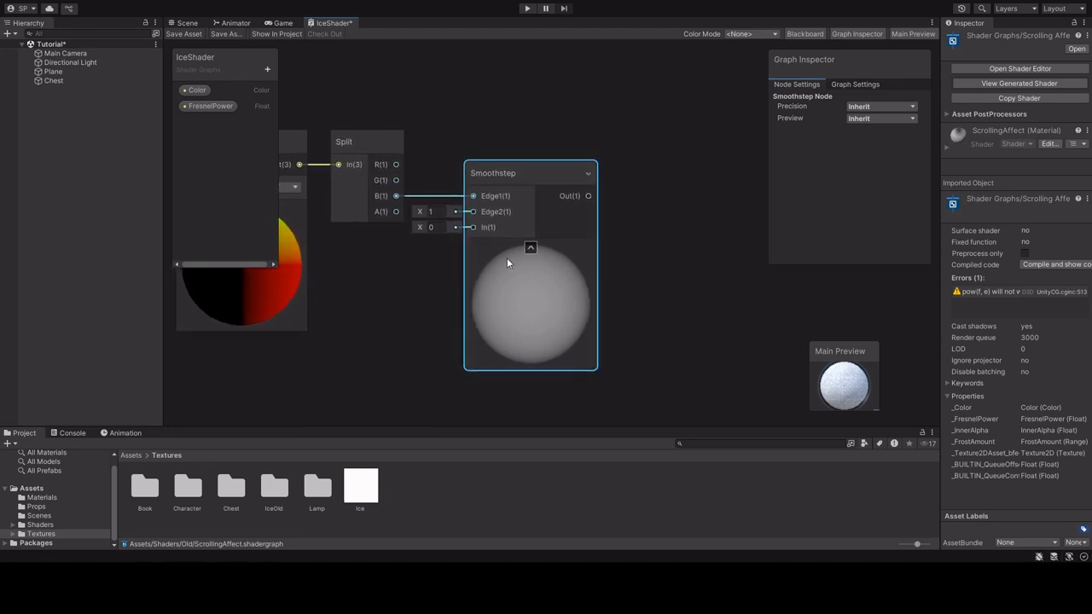
# - Set the Smoothstep node's Edge2 value to 0.1
pyautogui.click(434, 213)
pyautogui.write('0.2')
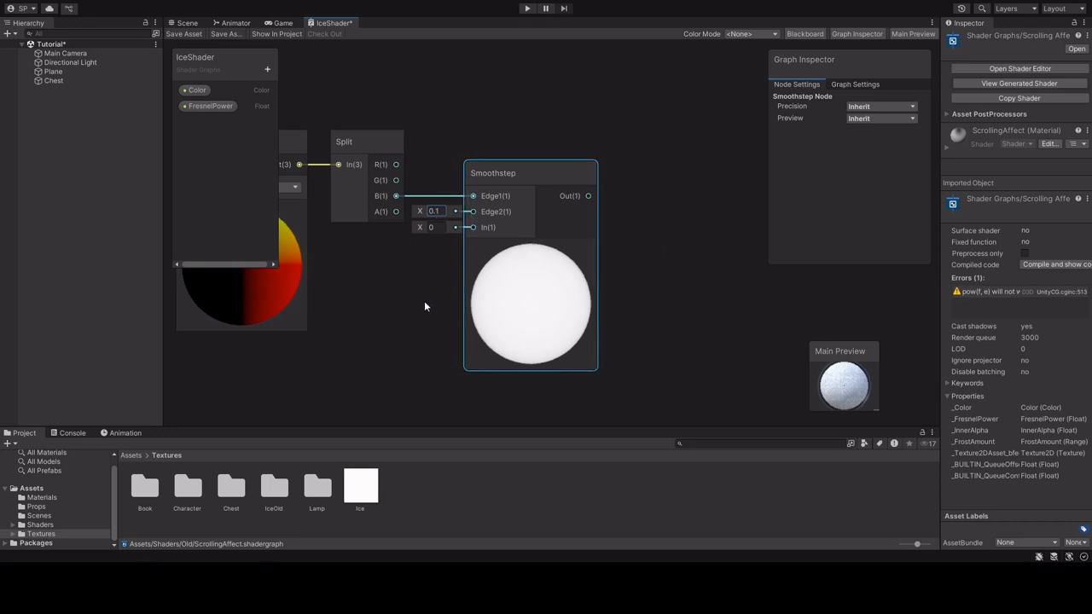
pyautogui.moveTo(424, 300); pyautogui.dragTo(448, 297, button='middle')
pyautogui.scroll(-1, 448, 297)
# - Create a Float property named IceAmount in the shader's property list
pyautogui.click(267, 68)
pyautogui.click(299, 94)
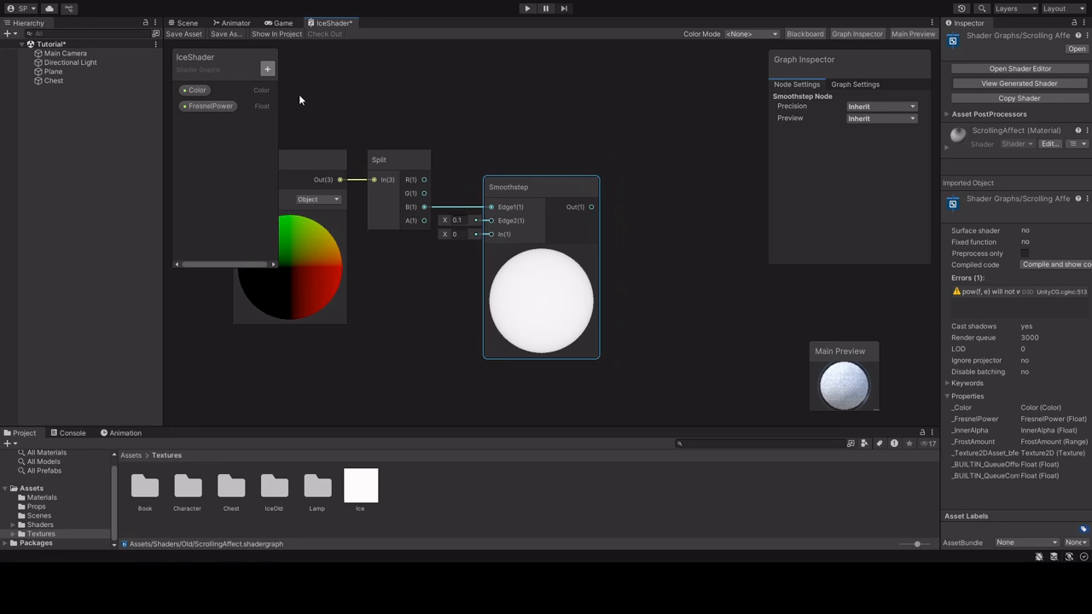
pyautogui.write('FrostAmount')
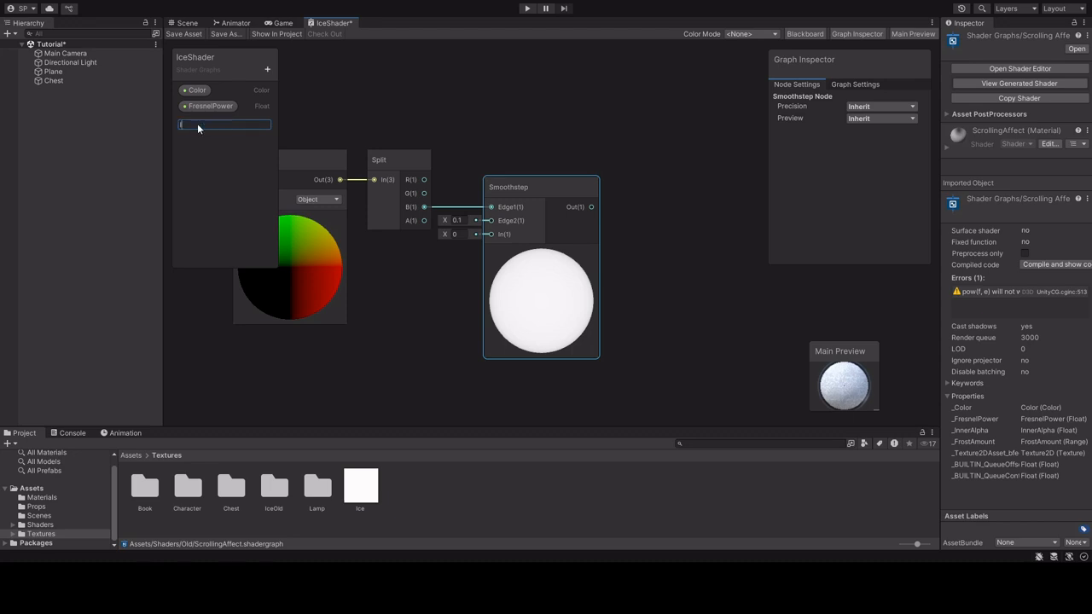
pyautogui.write('IceAmount')
pyautogui.press('Return')
# - Place the IceAmount property in the graph below the Split node and connect it to the Smoothstep node's In input
pyautogui.moveTo(197, 122); pyautogui.dragTo(501, 220)
pyautogui.scroll(2, 464, 264)
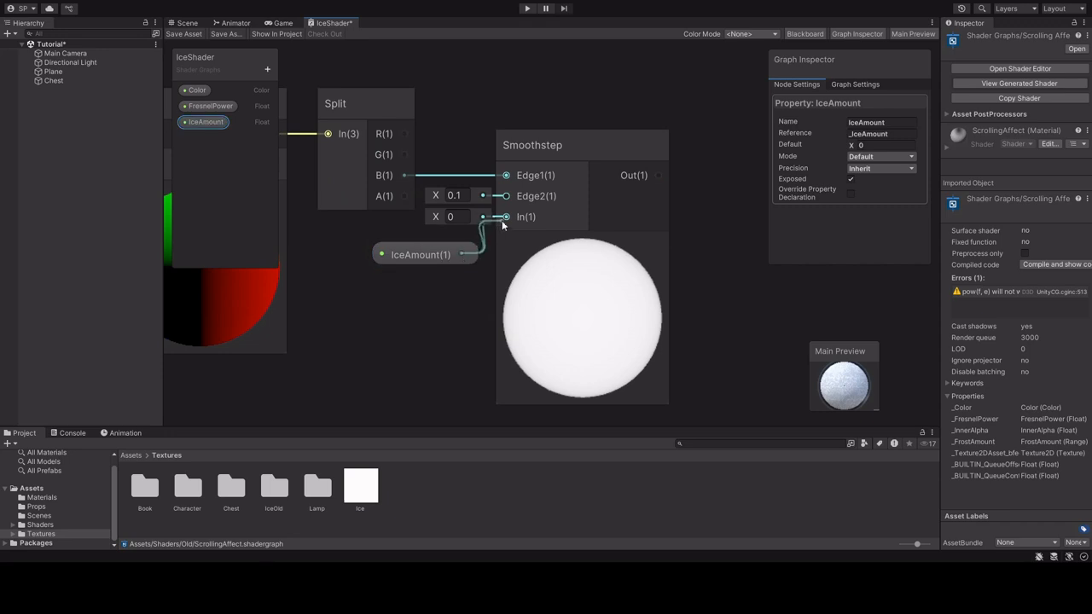
pyautogui.moveTo(415, 254); pyautogui.dragTo(360, 249)
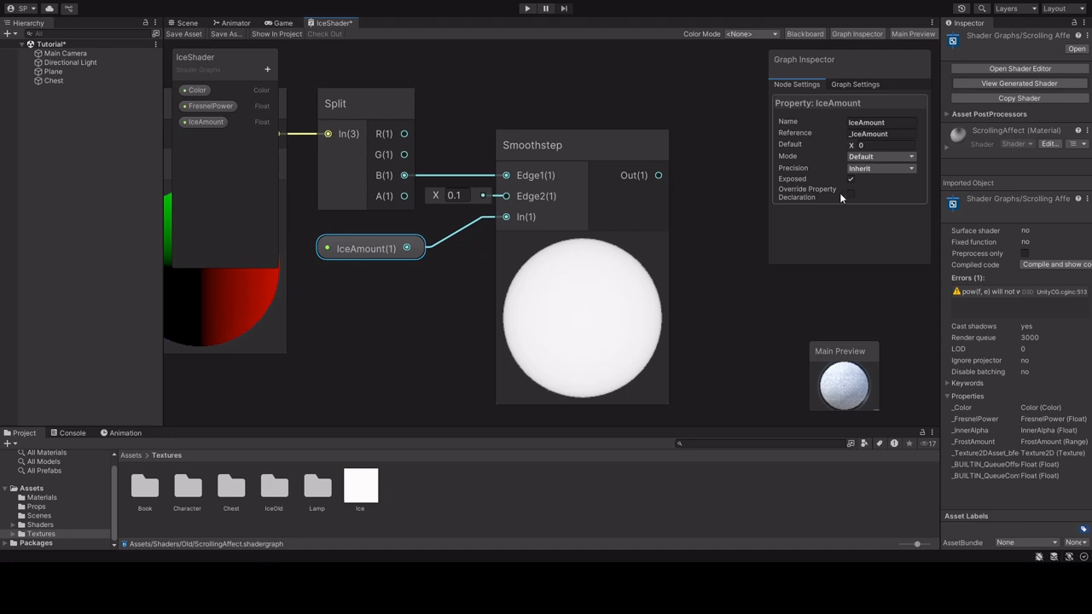
# - Make IceAmount a Slider property with a minimum of -0.002 and a maximum of 0.09
pyautogui.click(878, 156)
pyautogui.click(877, 181)
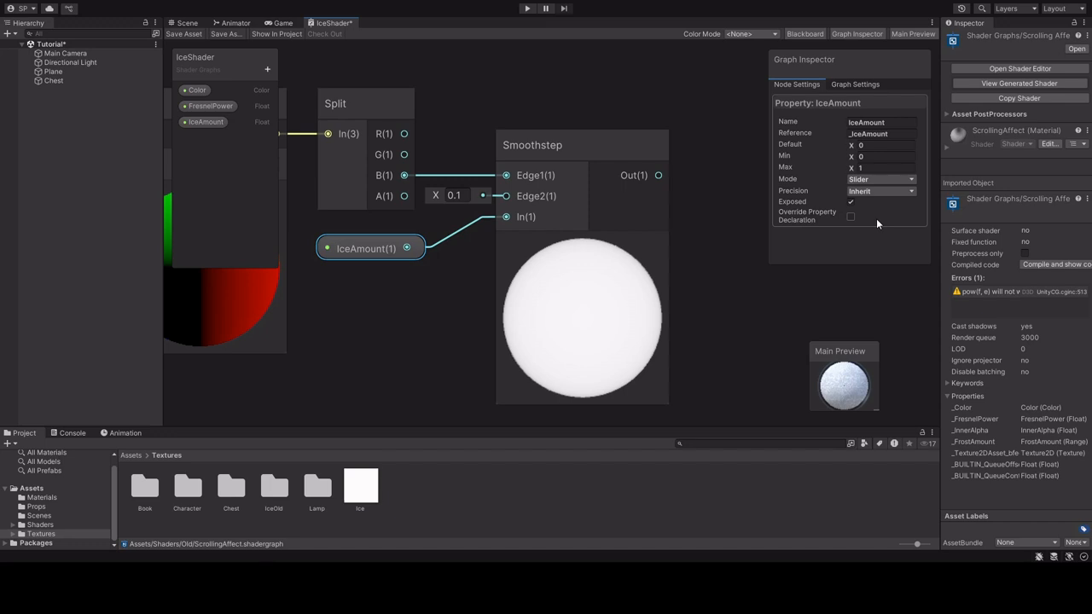
pyautogui.click(869, 158)
pyautogui.write('-0.002')
pyautogui.scroll(-5, 758, 210)
pyautogui.moveTo(747, 243); pyautogui.dragTo(592, 261, button='middle')
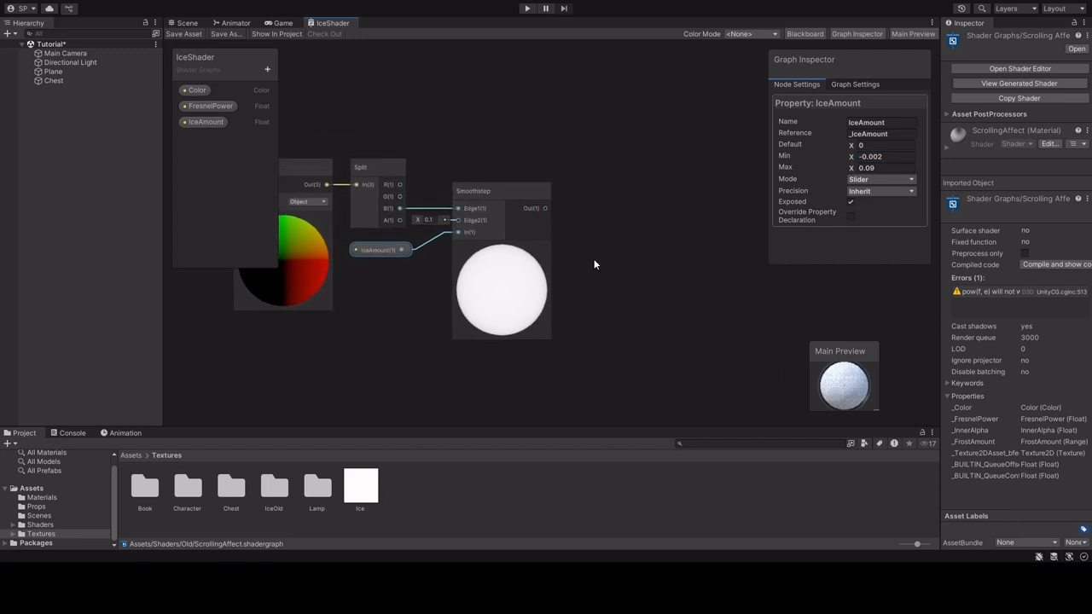
# - Add a Blend node in Multiply mode, connect the Smoothstep output to its Base input, and align it beside Smoothstep
pyautogui.scroll(4, 621, 263)
pyautogui.scroll(-1, 561, 244)
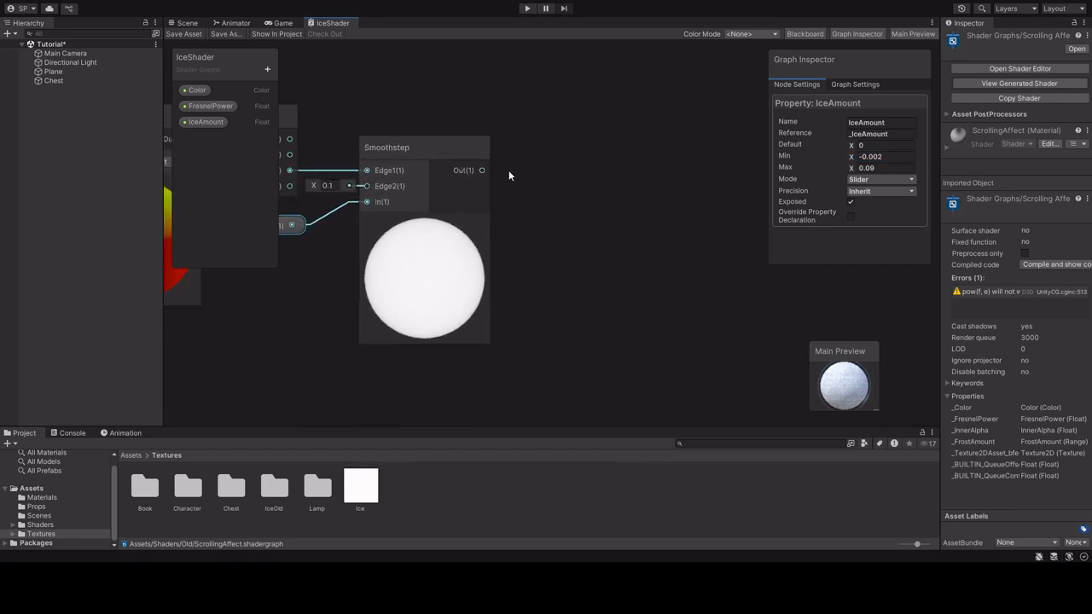
pyautogui.moveTo(584, 189); pyautogui.dragTo(555, 189, button='middle')
pyautogui.scroll(-1, 548, 201)
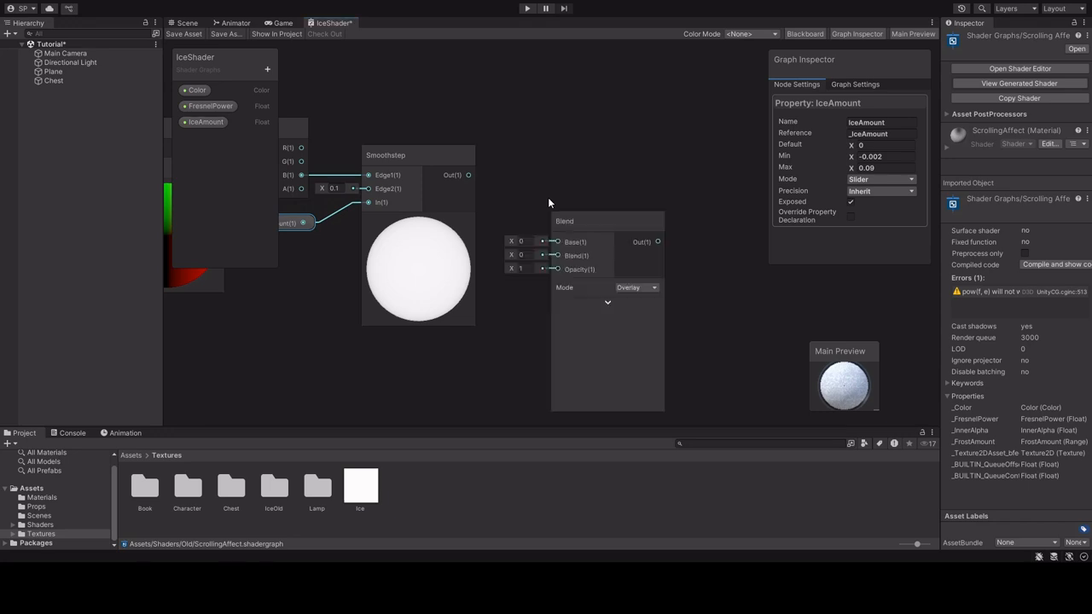
pyautogui.moveTo(585, 214); pyautogui.dragTo(571, 156)
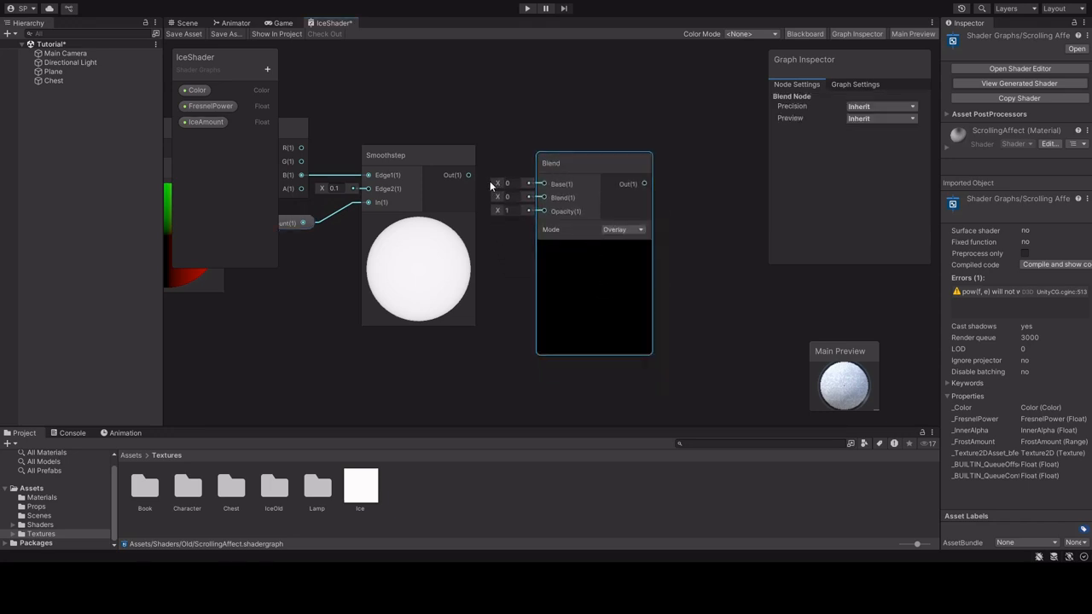
pyautogui.moveTo(470, 175); pyautogui.dragTo(482, 184)
pyautogui.moveTo(481, 183); pyautogui.dragTo(564, 154)
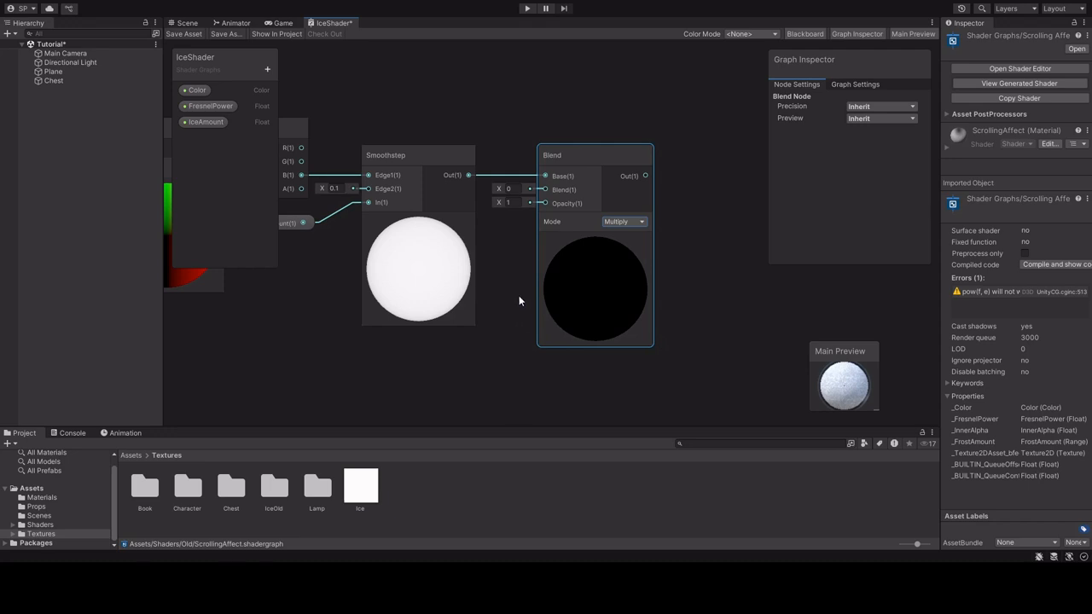
# - Connect the Add node's output to the Blend input of the new Blend node
pyautogui.moveTo(519, 296); pyautogui.dragTo(571, 244, button='middle')
pyautogui.scroll(-3, 571, 244)
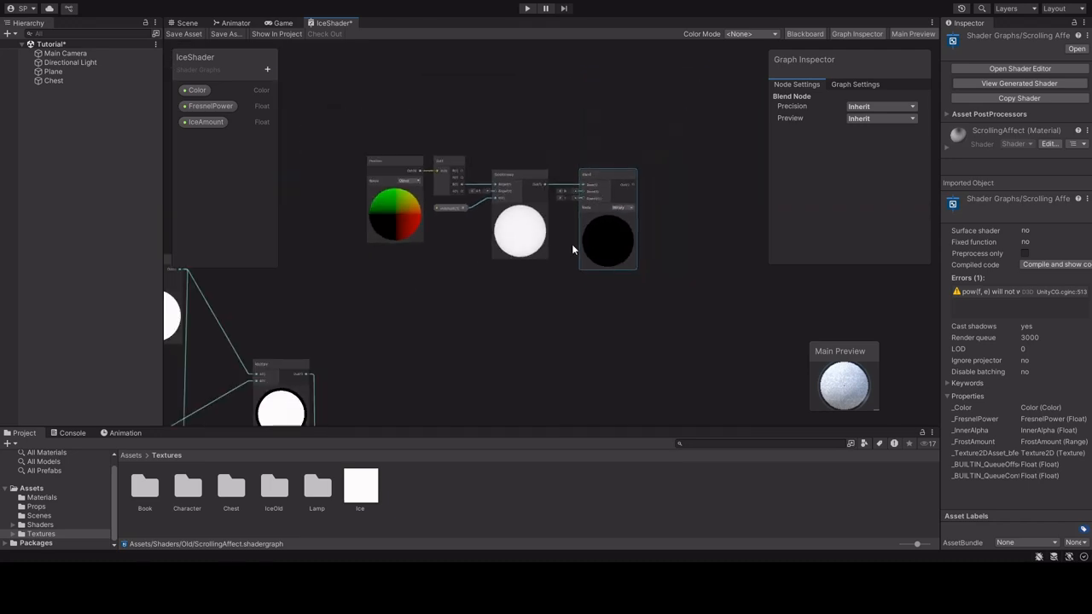
pyautogui.scroll(-1, 571, 243)
pyautogui.scroll(2, 504, 334)
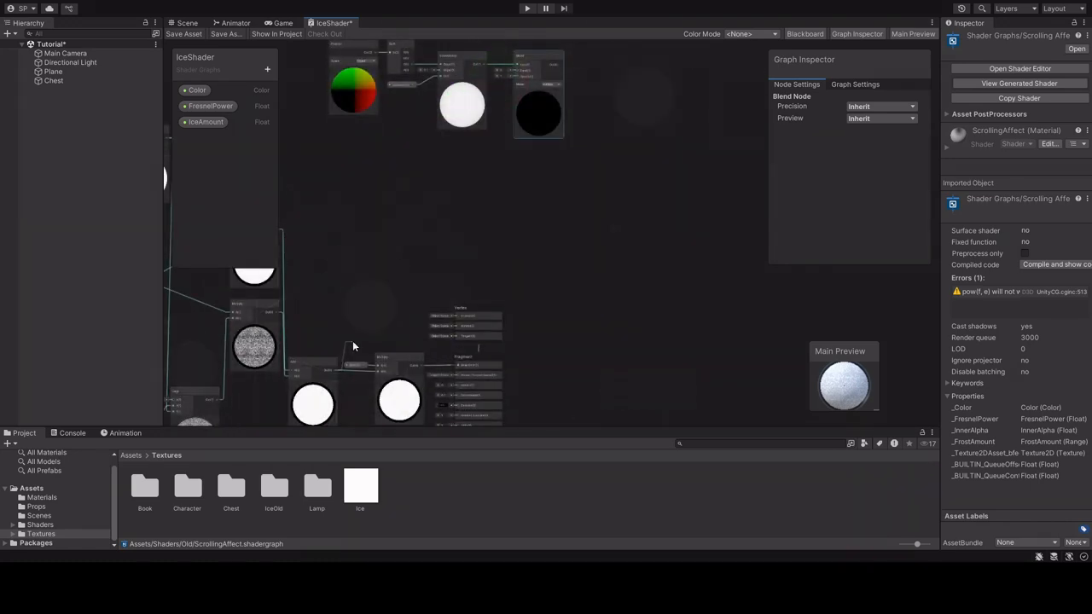
pyautogui.moveTo(339, 370); pyautogui.dragTo(518, 134)
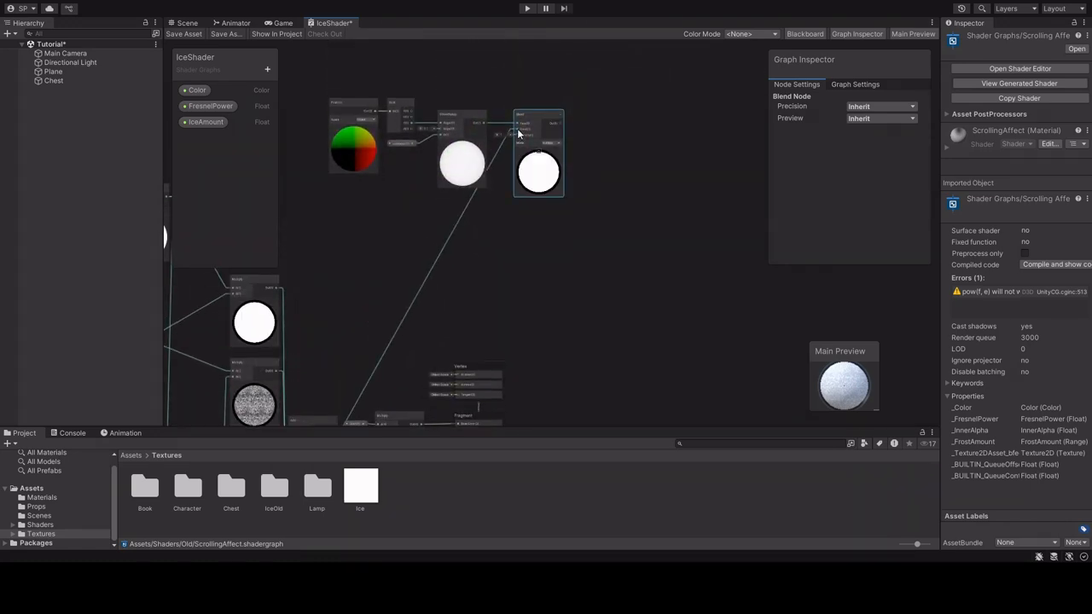
pyautogui.scroll(6, 518, 133)
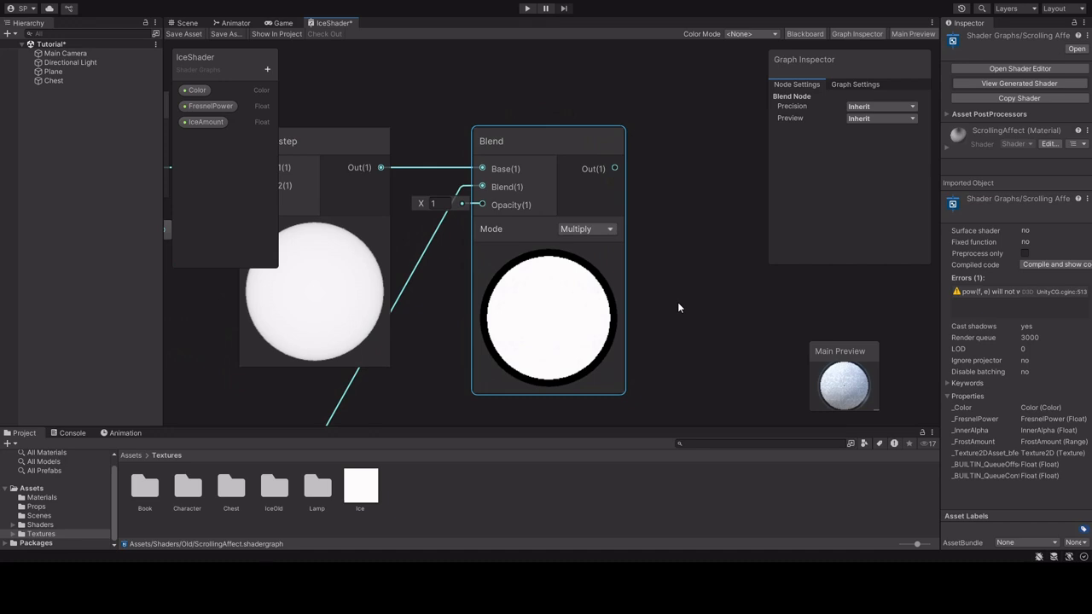
# - Move the Position, Split, IceAmount, Smoothstep and Blend nodes together closer to the main graph, just above the mask Multiply nodes
pyautogui.scroll(-4, 678, 307)
pyautogui.moveTo(371, 169); pyautogui.dragTo(674, 363)
pyautogui.moveTo(633, 243); pyautogui.dragTo(541, 361)
pyautogui.moveTo(596, 284); pyautogui.dragTo(631, 81, button='middle')
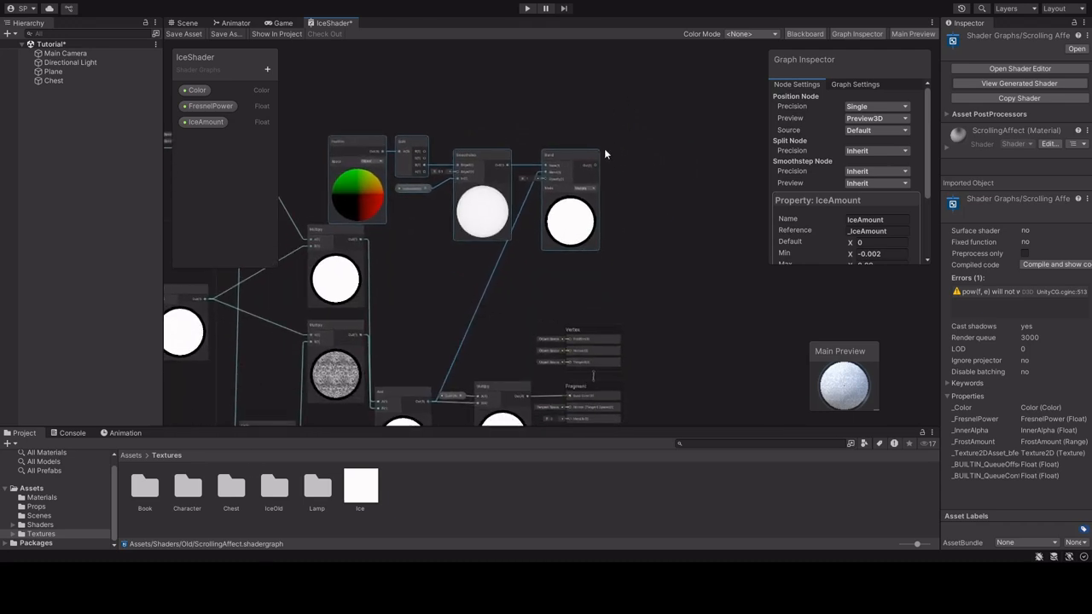
pyautogui.moveTo(573, 155); pyautogui.dragTo(544, 108)
# - Replace the link from the Add node into the color Multiply's B input with the Blend node's output
pyautogui.scroll(5, 577, 99)
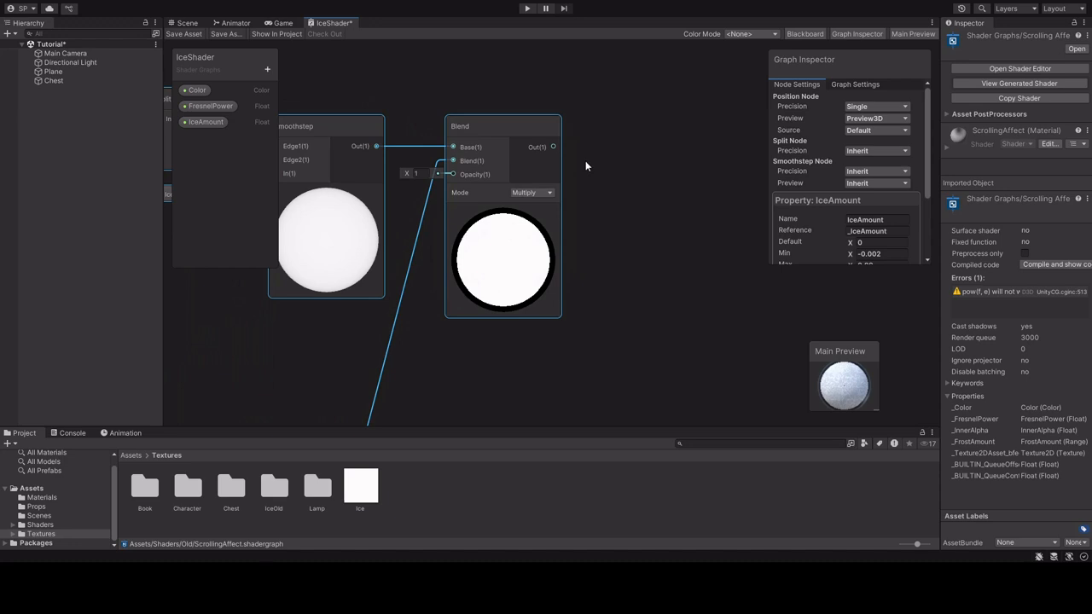
pyautogui.scroll(-6, 585, 162)
pyautogui.scroll(3, 524, 243)
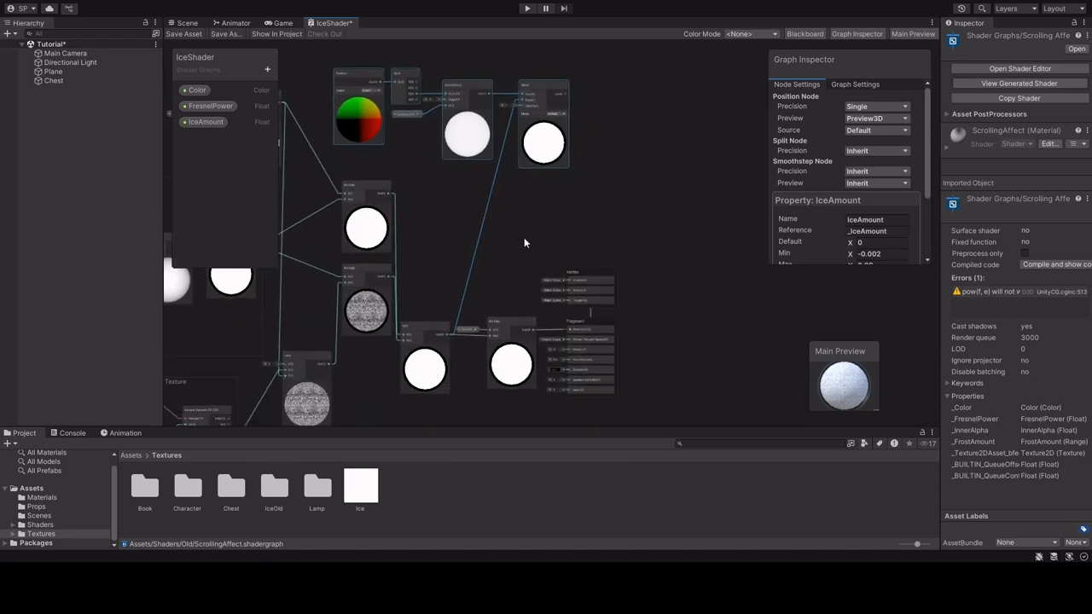
pyautogui.click(467, 301)
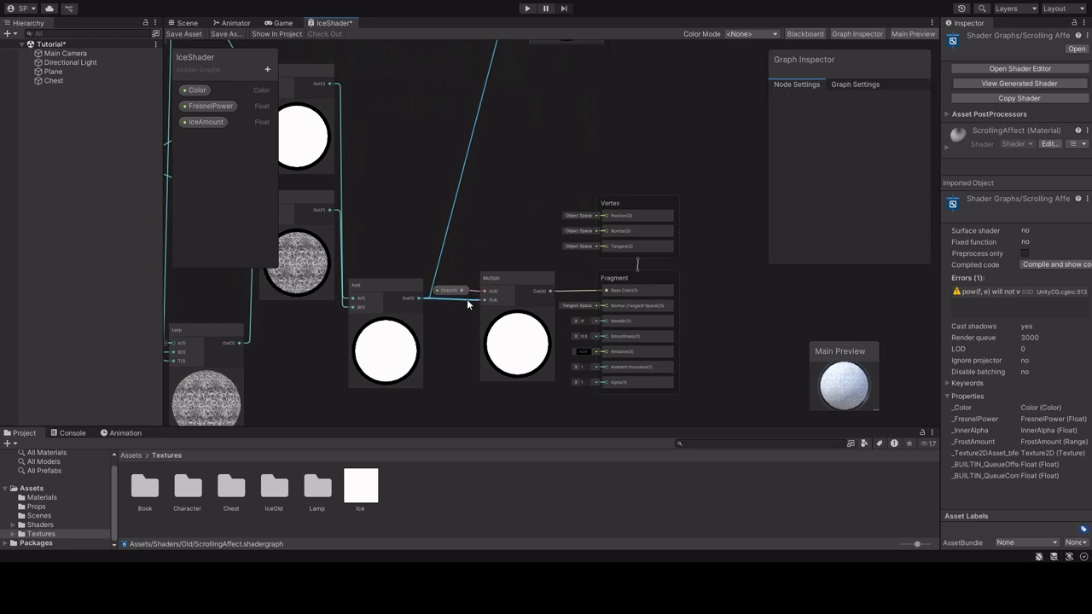
pyautogui.press('Delete')
pyautogui.moveTo(544, 150); pyautogui.dragTo(523, 277, button='middle')
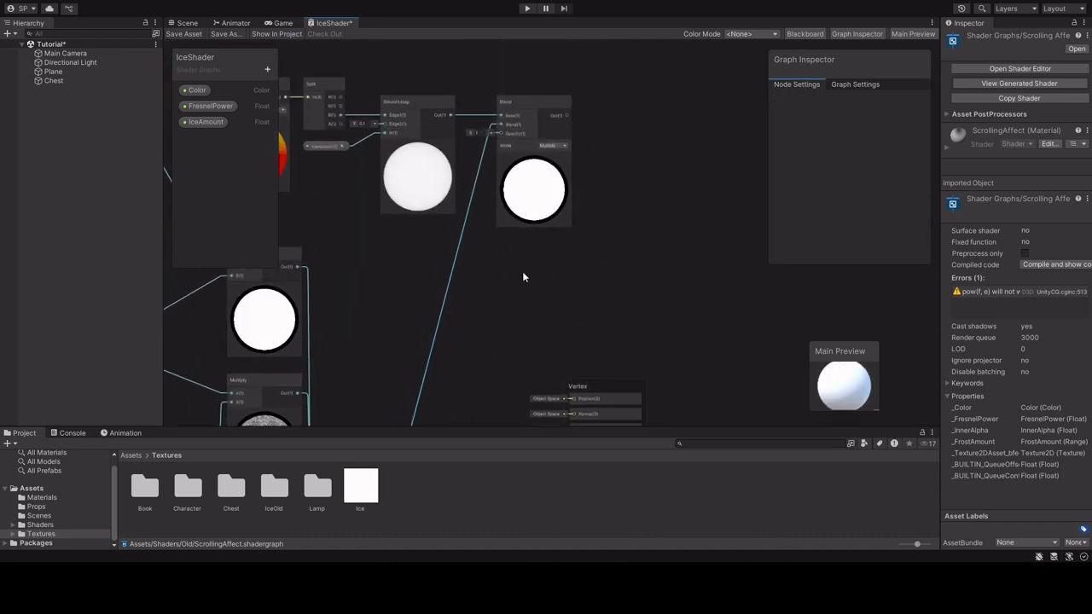
pyautogui.moveTo(555, 319); pyautogui.dragTo(568, 230, button='middle')
pyautogui.scroll(-2, 568, 230)
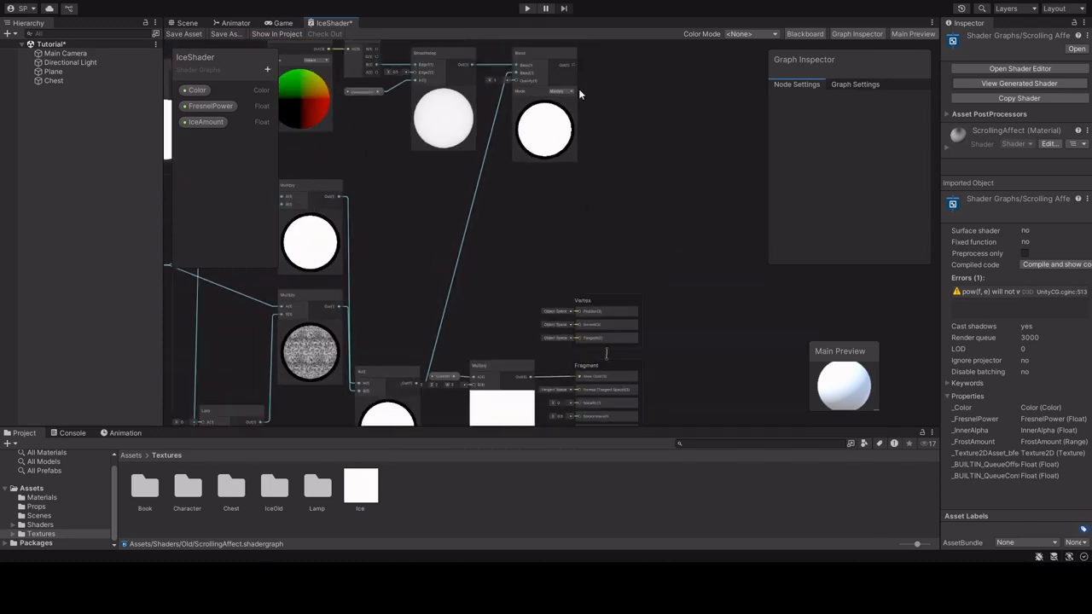
pyautogui.moveTo(572, 65); pyautogui.dragTo(475, 334)
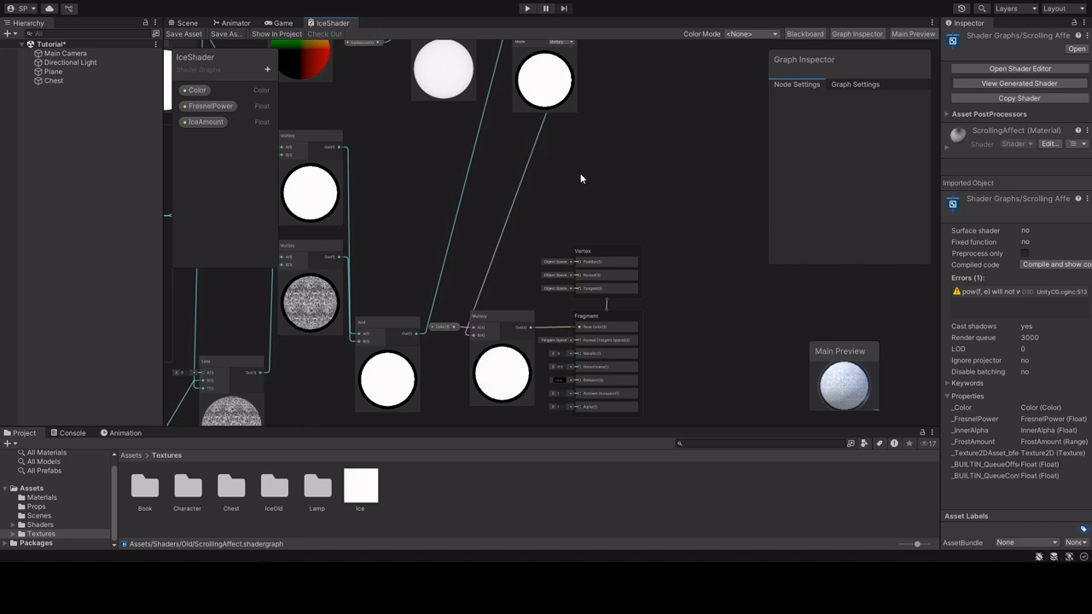
# - Move the Position, Split, IceAmount, Smoothstep and Blend nodes together above the Fresnel Effect node
pyautogui.moveTo(580, 179); pyautogui.dragTo(707, 267, button='middle')
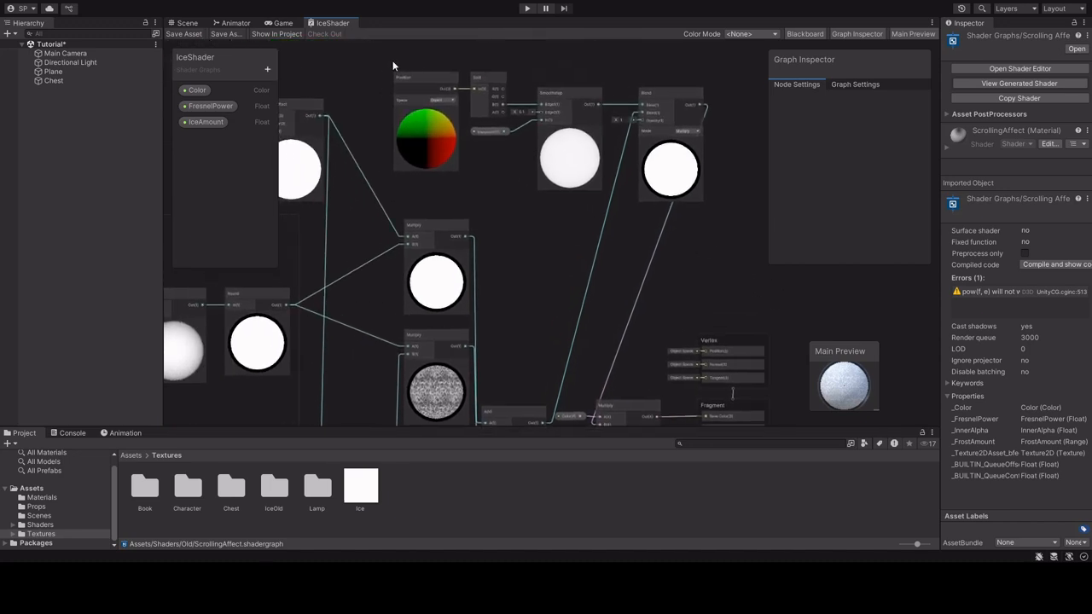
pyautogui.moveTo(389, 60); pyautogui.dragTo(704, 170)
pyautogui.scroll(-2, 606, 299)
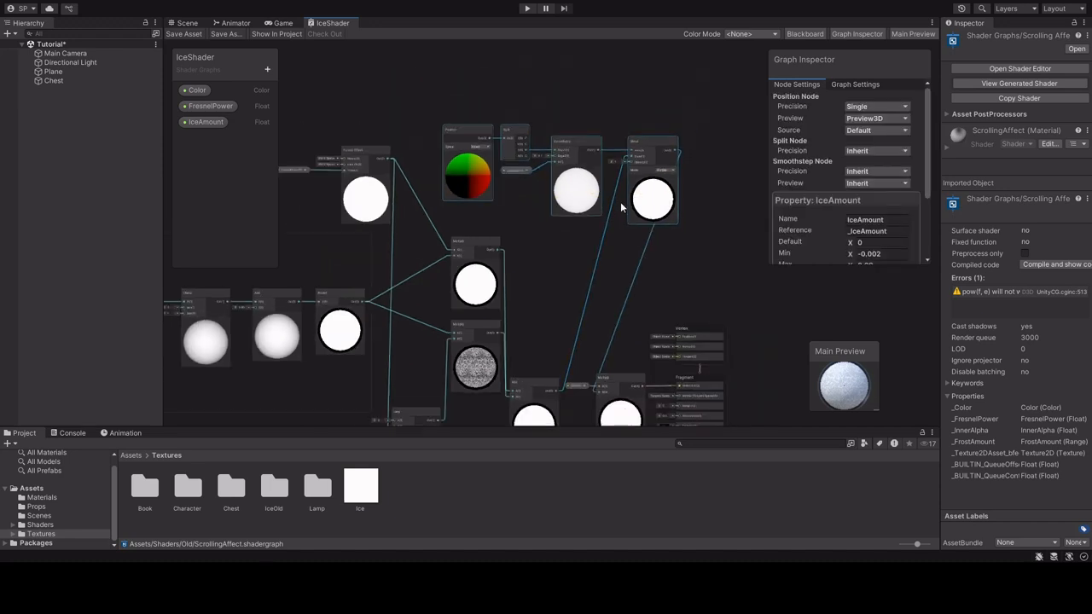
pyautogui.moveTo(634, 150); pyautogui.dragTo(539, 133)
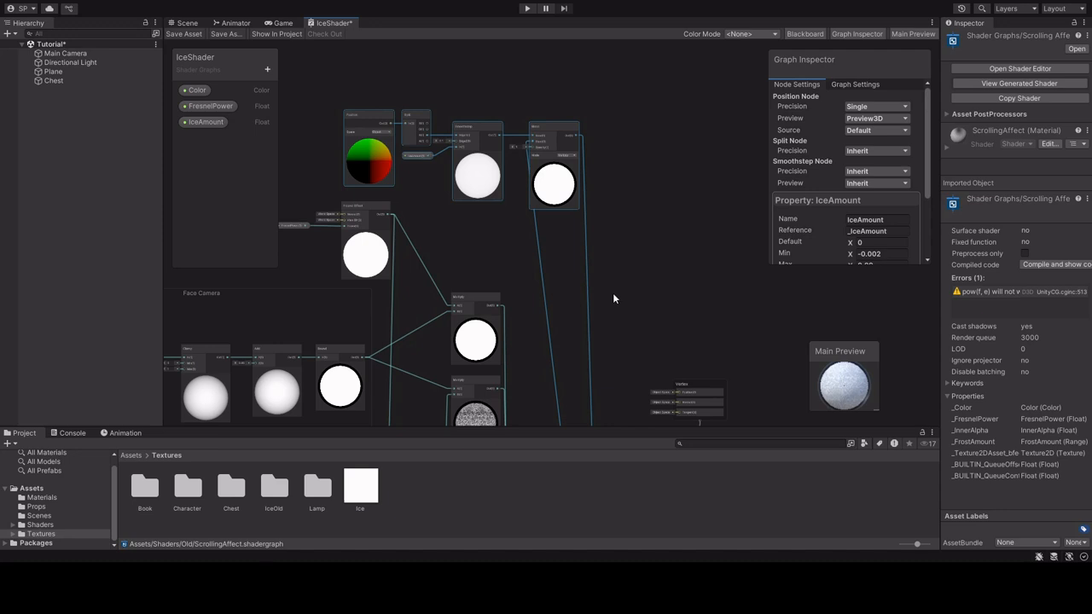
# - Set the Blend node's Opacity to 0.3
pyautogui.moveTo(552, 304); pyautogui.dragTo(563, 239, button='middle')
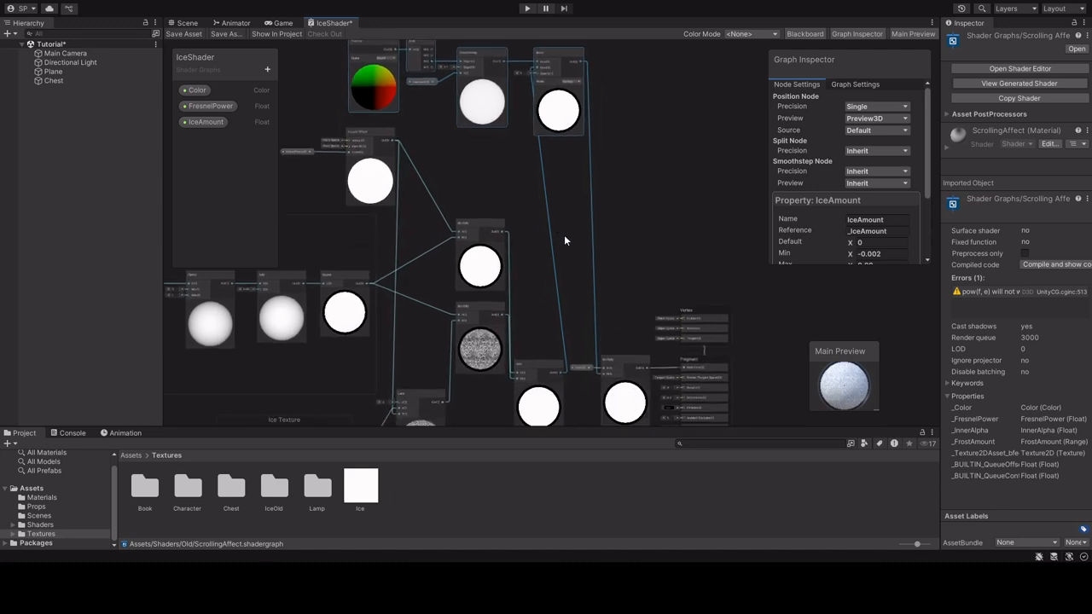
pyautogui.scroll(3, 528, 97)
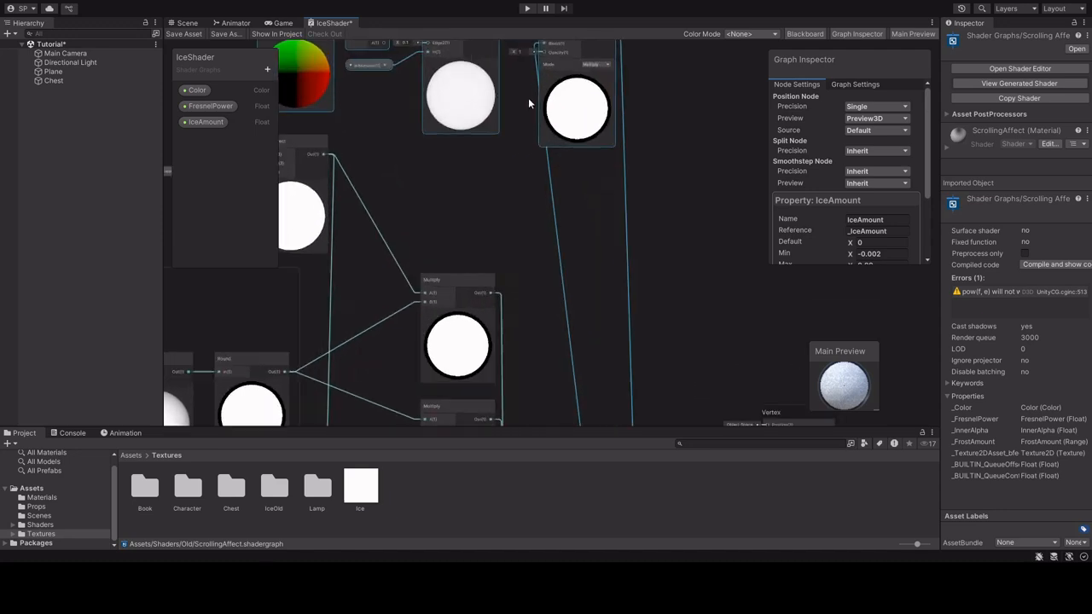
pyautogui.moveTo(528, 97); pyautogui.dragTo(511, 261, button='middle')
pyautogui.scroll(4, 510, 261)
pyautogui.click(504, 191)
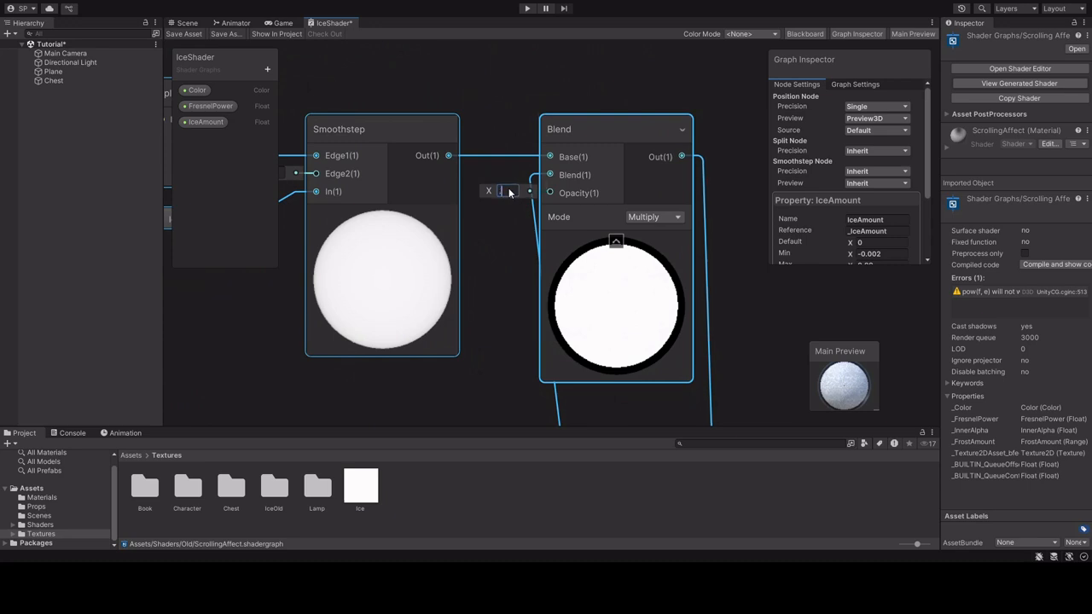
pyautogui.write('0.1')
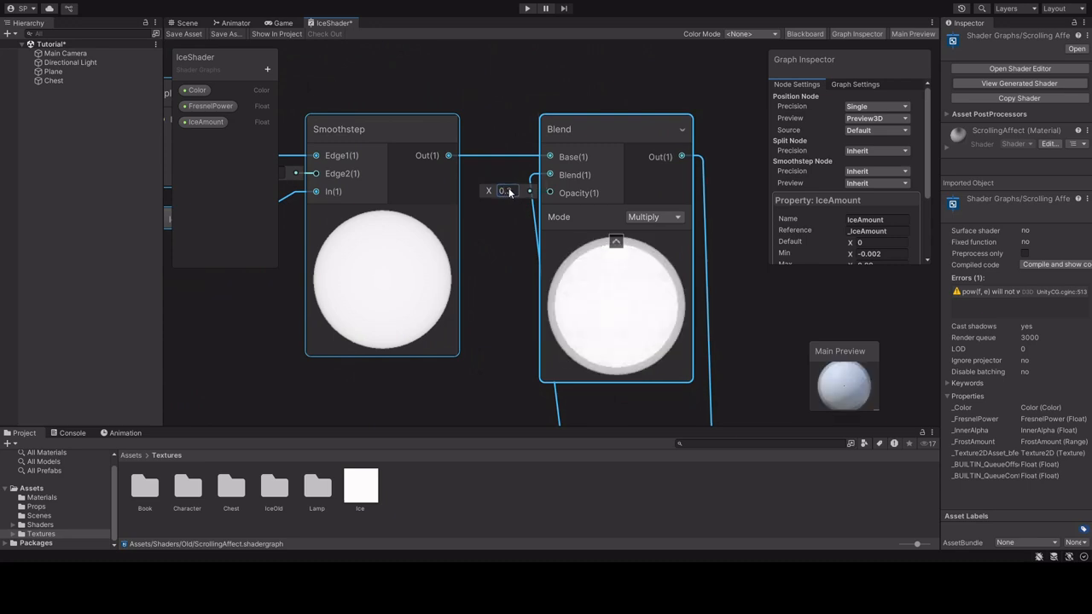
pyautogui.press('BackSpace')
pyautogui.write('3')
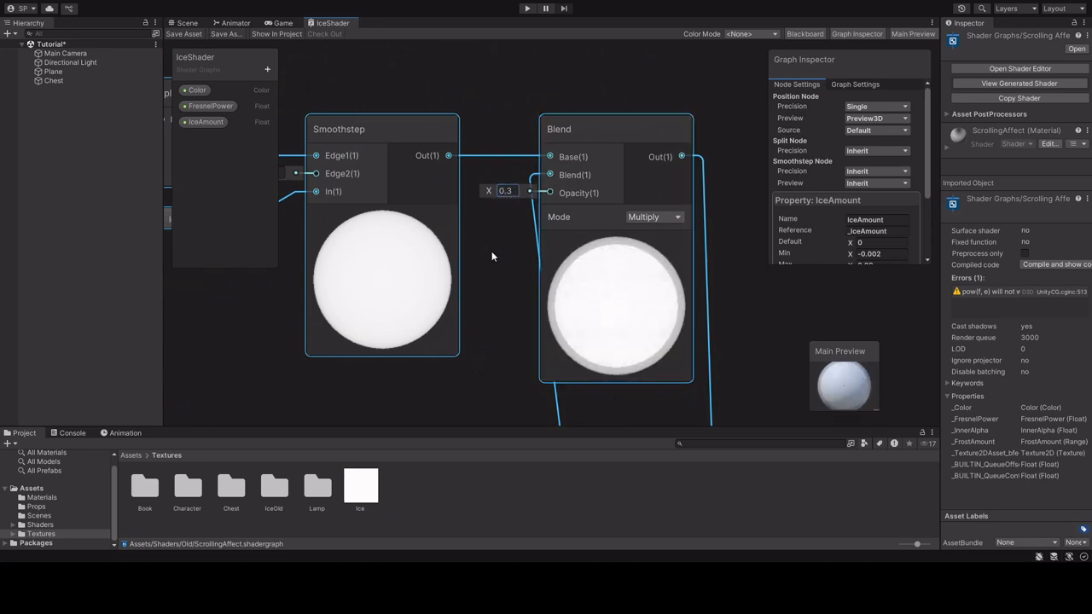
# - Group the Position, Split, IceAmount, Smoothstep and Blend nodes under the title IceSlider
pyautogui.scroll(-4, 500, 226)
pyautogui.moveTo(298, 122); pyautogui.dragTo(535, 185)
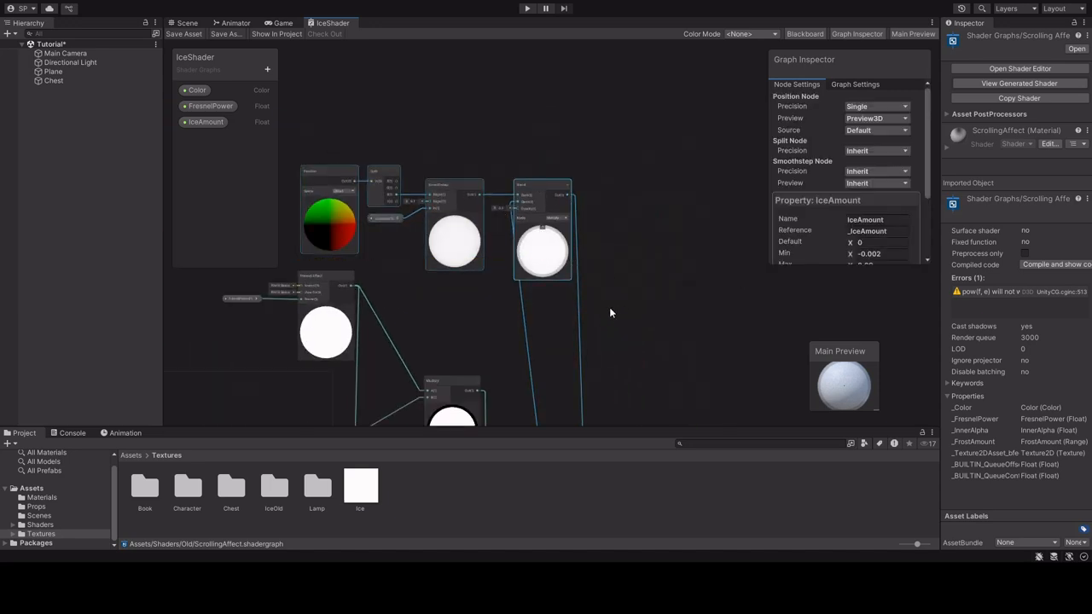
pyautogui.hotkey('ctrl', 'g')
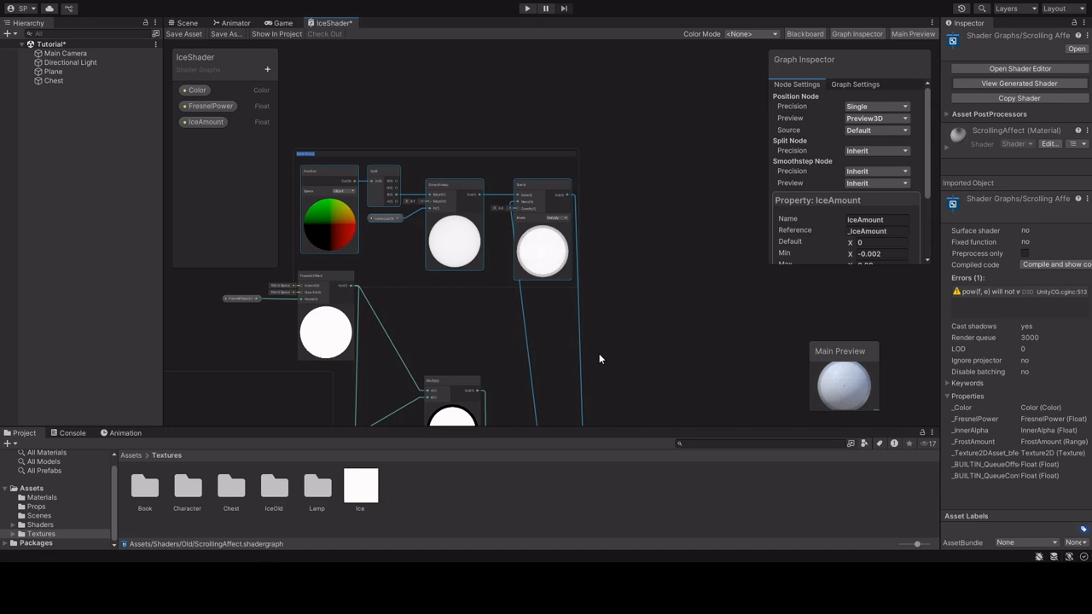
pyautogui.write('IceSlider')
pyautogui.press('Return')
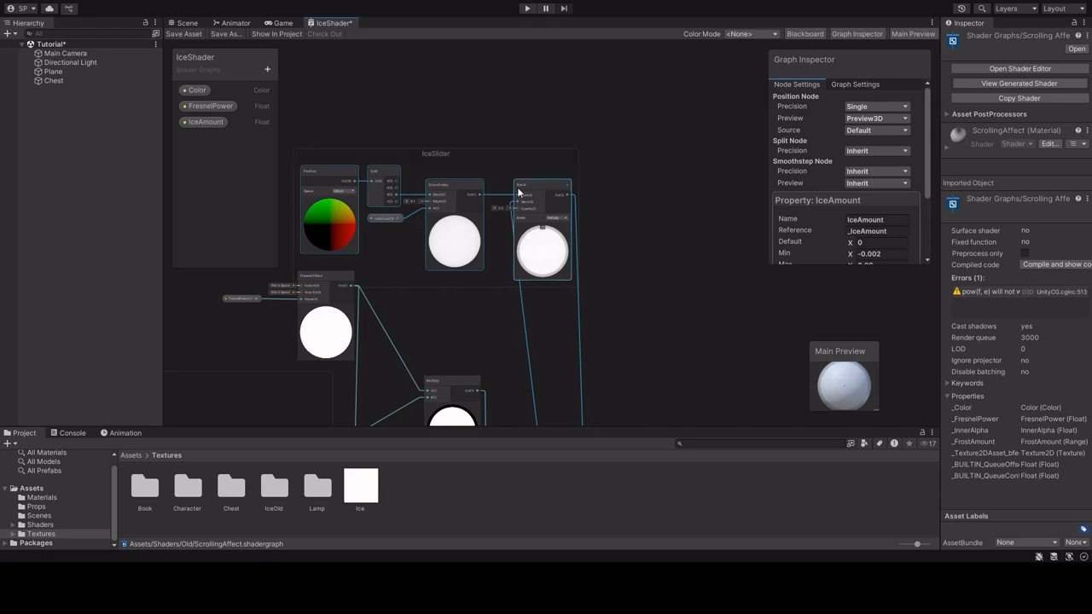
# - Move the IceSlider group sideways so it sits directly above the two mask Multiply nodes, clear of the Fresnel Effect node
pyautogui.moveTo(467, 154); pyautogui.dragTo(591, 217)
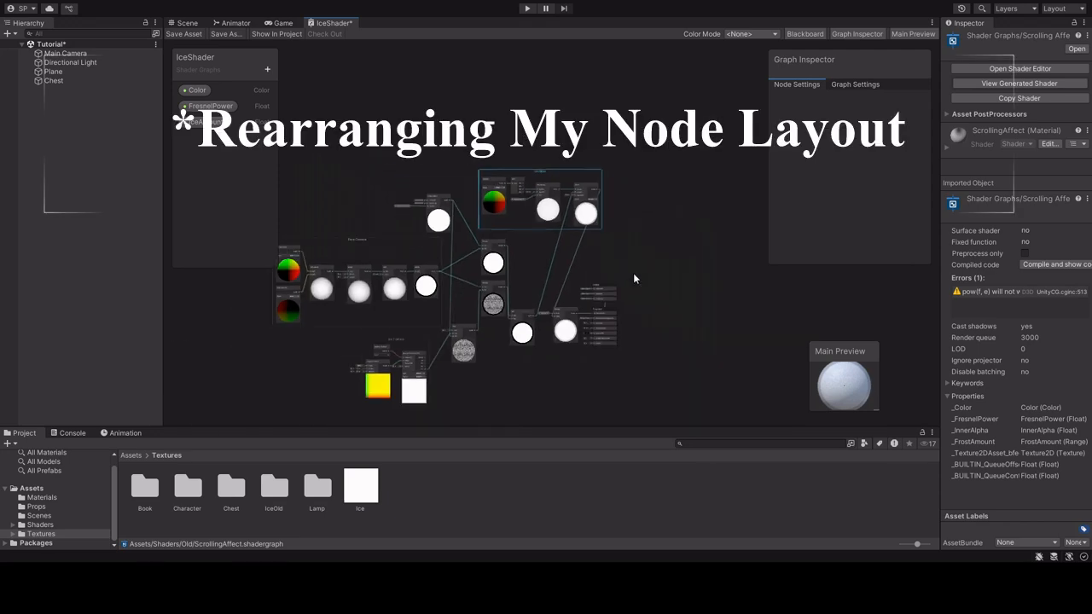
pyautogui.scroll(2, 633, 273)
pyautogui.scroll(2, 551, 271)
pyautogui.scroll(-3, 558, 234)
pyautogui.moveTo(517, 228); pyautogui.dragTo(668, 183, button='middle')
pyautogui.scroll(-1, 325, 105)
# - Select all node groups and mask nodes and shift them away from the color Multiply and master stack to make room
pyautogui.moveTo(310, 54); pyautogui.dragTo(325, 74)
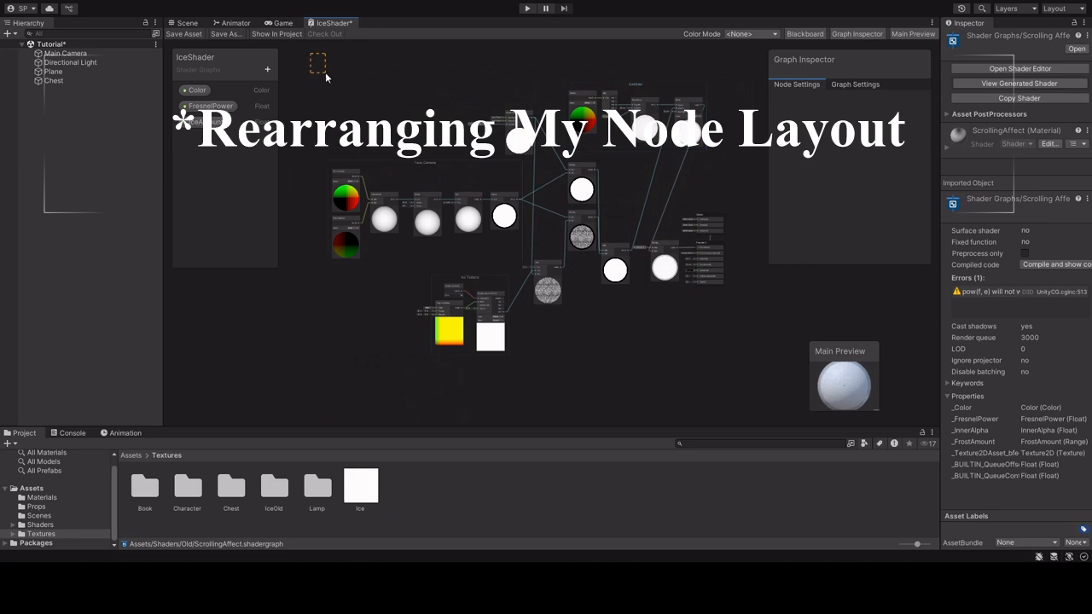
pyautogui.moveTo(567, 372); pyautogui.dragTo(627, 372)
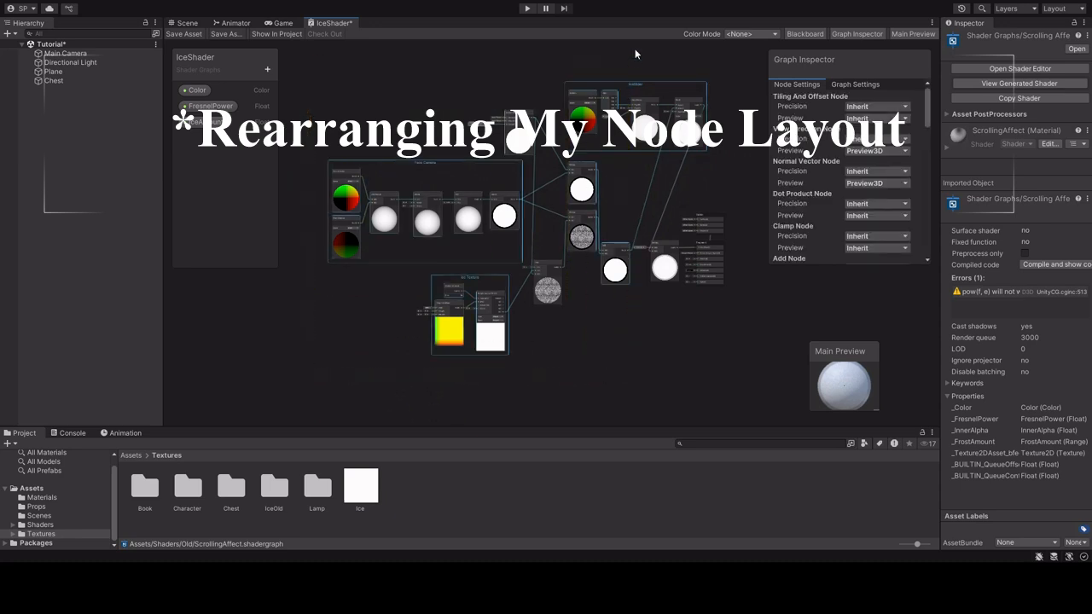
pyautogui.click(639, 92)
pyautogui.moveTo(312, 79); pyautogui.dragTo(619, 383)
pyautogui.moveTo(635, 89); pyautogui.dragTo(577, 187)
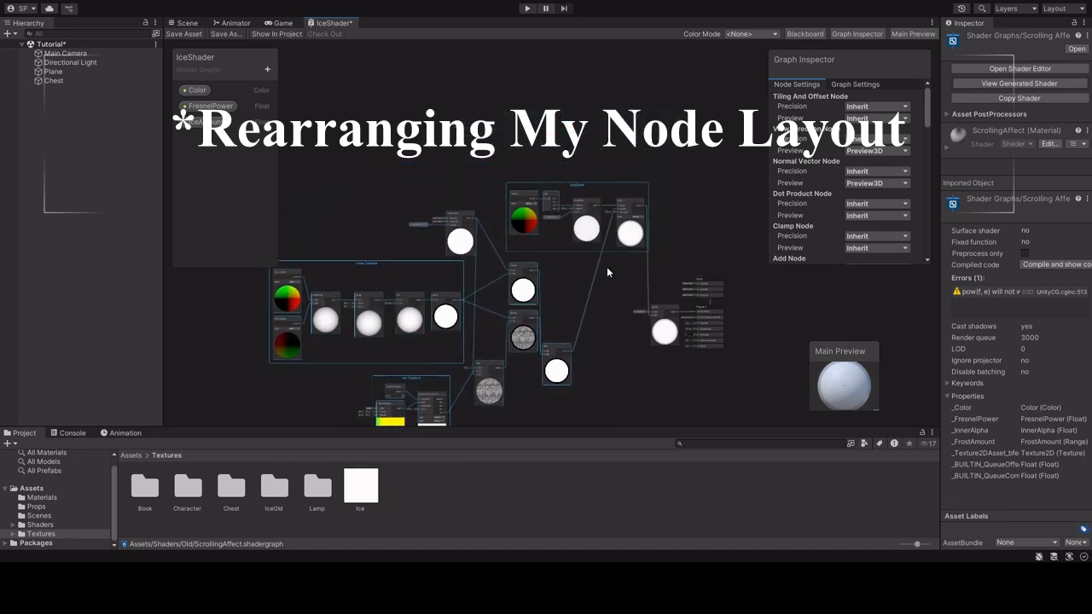
# - Reposition the Add node between the two mask Multiply nodes and the color Multiply node
pyautogui.moveTo(556, 350); pyautogui.dragTo(585, 320)
pyautogui.click(585, 323)
pyautogui.scroll(5, 586, 323)
pyautogui.scroll(-1, 584, 312)
pyautogui.moveTo(604, 264); pyautogui.dragTo(451, 243, button='middle')
pyautogui.scroll(-2, 524, 251)
pyautogui.scroll(1, 462, 227)
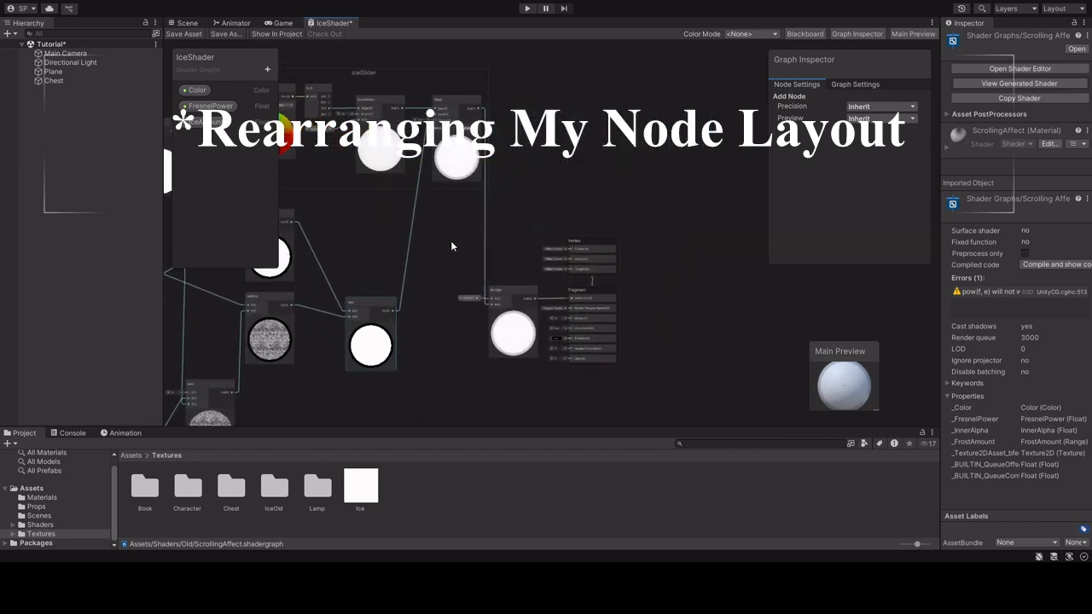
pyautogui.scroll(-1, 580, 171)
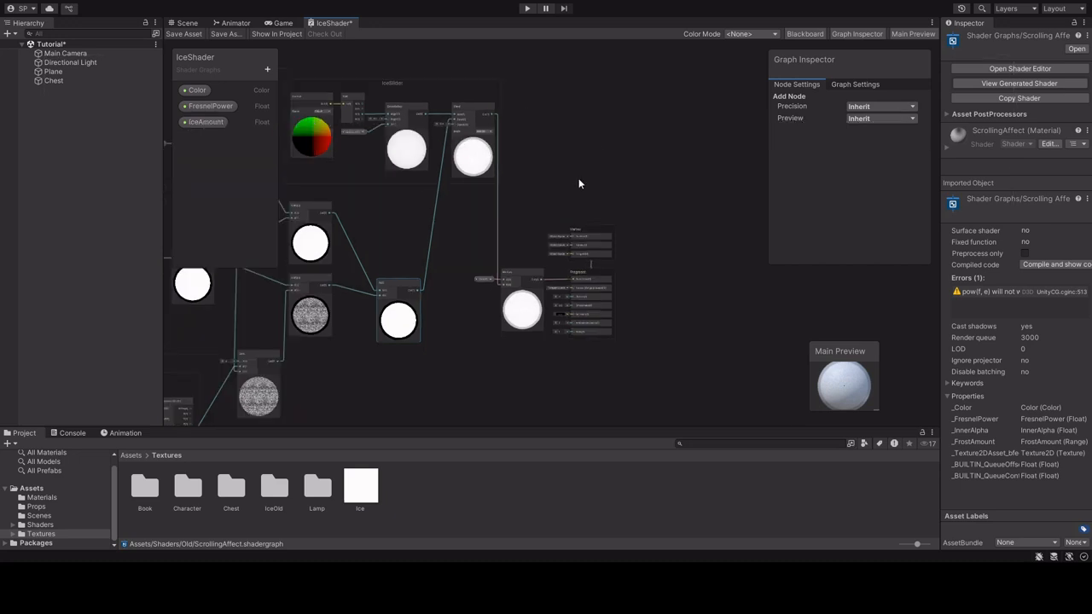
# - Add a Position node in World space and place it in the empty area beyond the IceSlider group
pyautogui.moveTo(579, 139); pyautogui.dragTo(496, 253, button='middle')
pyautogui.scroll(2, 499, 250)
pyautogui.scroll(1, 554, 215)
pyautogui.moveTo(555, 215); pyautogui.dragTo(479, 242, button='middle')
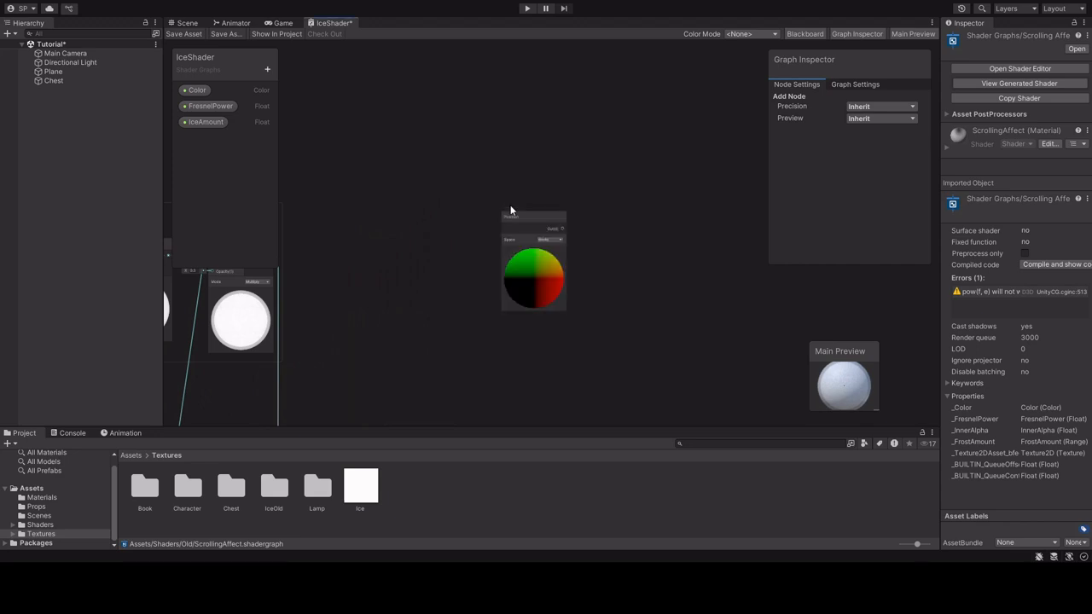
pyautogui.moveTo(509, 212); pyautogui.dragTo(471, 189)
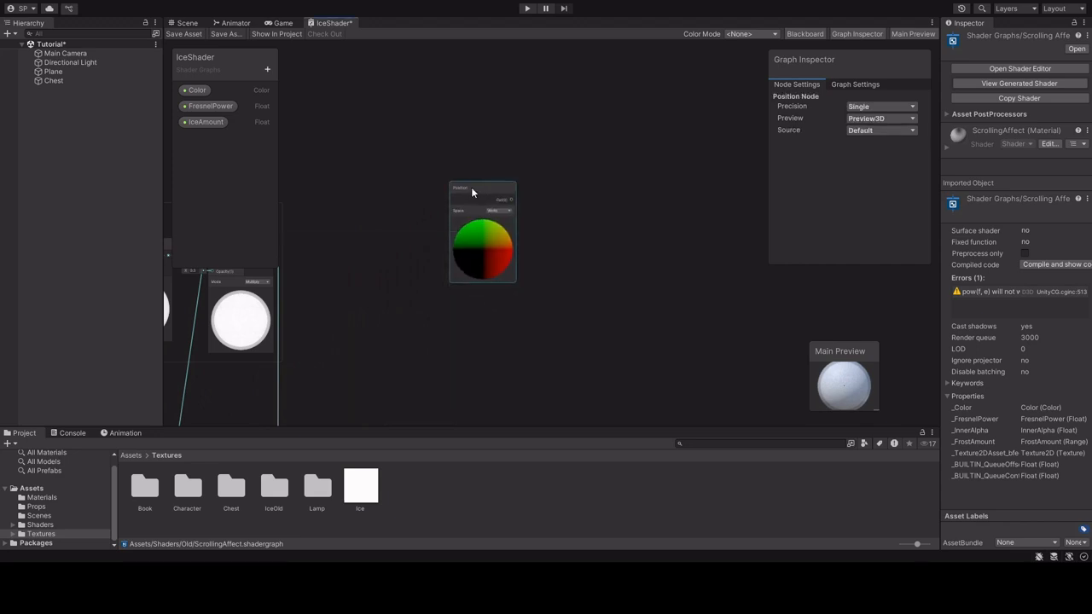
# - Add a Distance node beside the new Position node and connect the Position output to its A input
pyautogui.scroll(3, 520, 226)
pyautogui.scroll(-1, 564, 237)
pyautogui.moveTo(592, 226); pyautogui.dragTo(548, 230, button='middle')
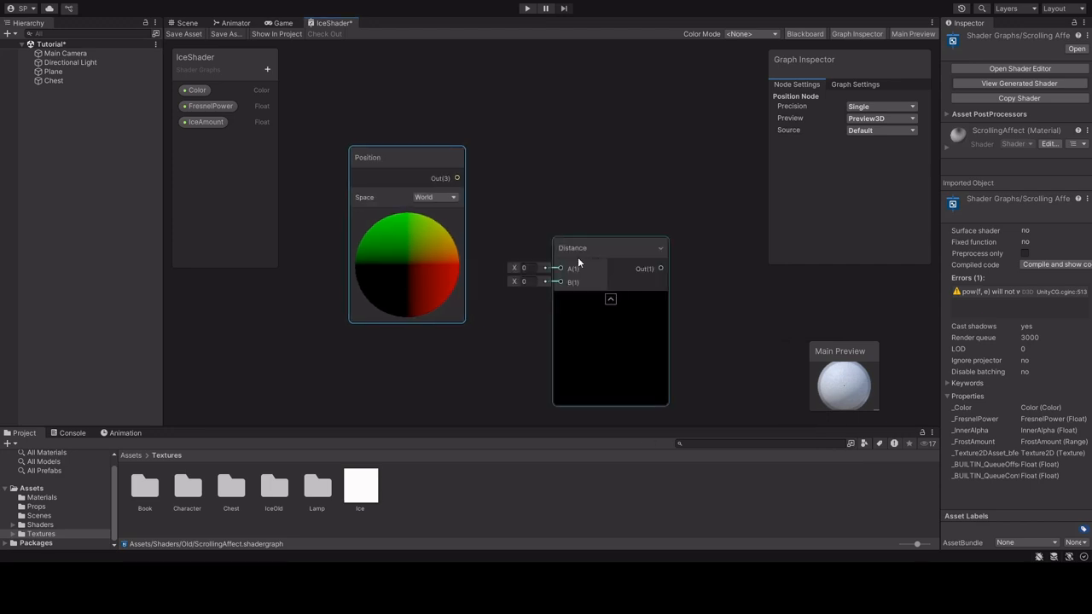
pyautogui.moveTo(577, 255); pyautogui.dragTo(546, 177)
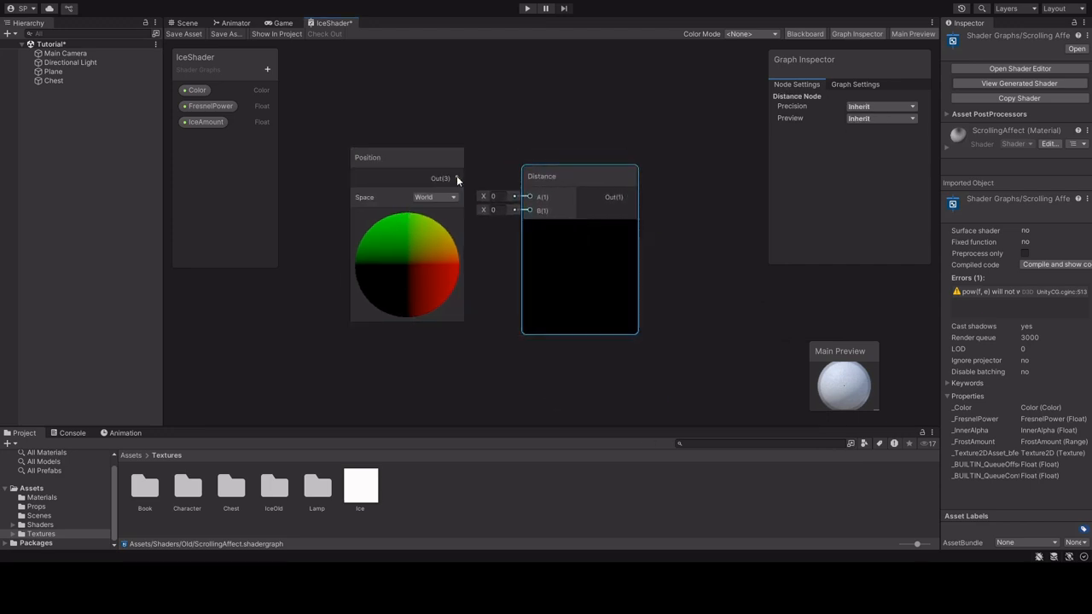
pyautogui.moveTo(457, 178); pyautogui.dragTo(545, 159)
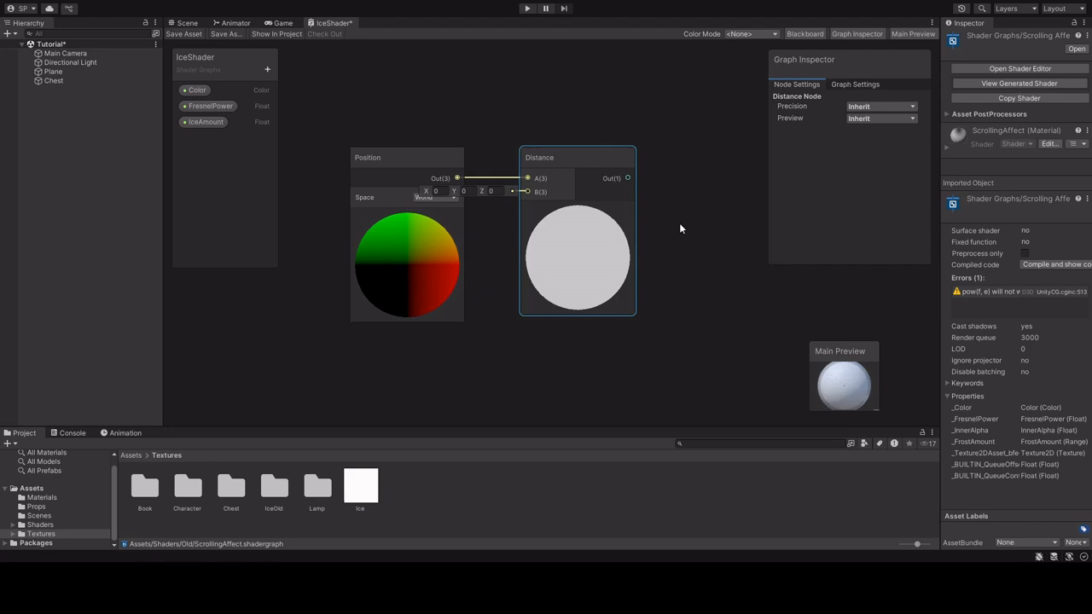
# - Add a Vector 2 node with Y set to 0.5, connect it to Distance's B input, and stack it under the Position node
pyautogui.doubleClick(735, 189)
pyautogui.moveTo(709, 250); pyautogui.dragTo(524, 192)
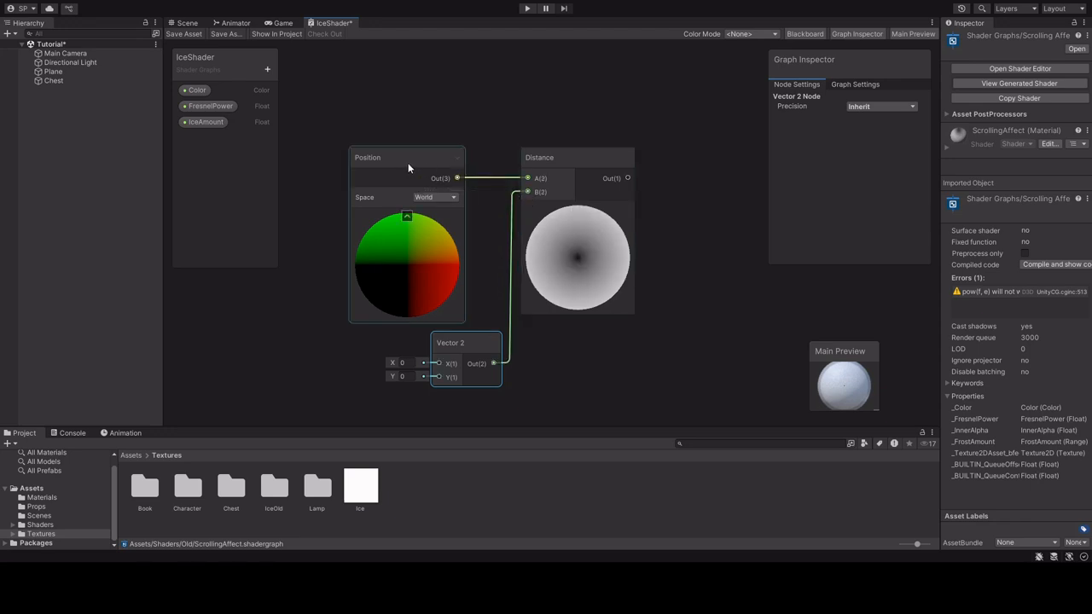
pyautogui.moveTo(412, 161); pyautogui.dragTo(424, 91)
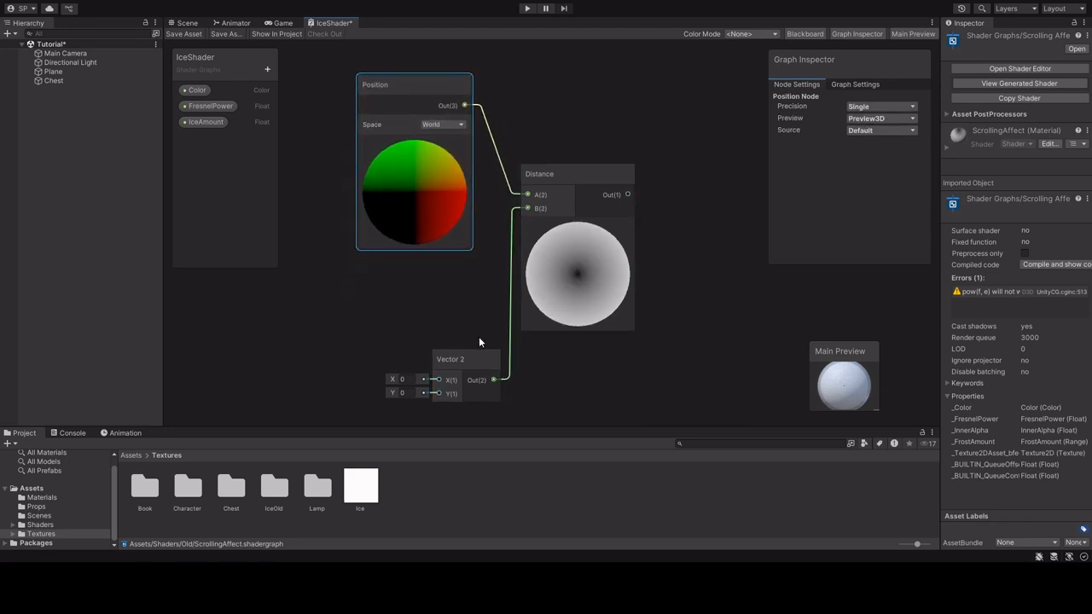
pyautogui.moveTo(480, 358); pyautogui.dragTo(450, 282)
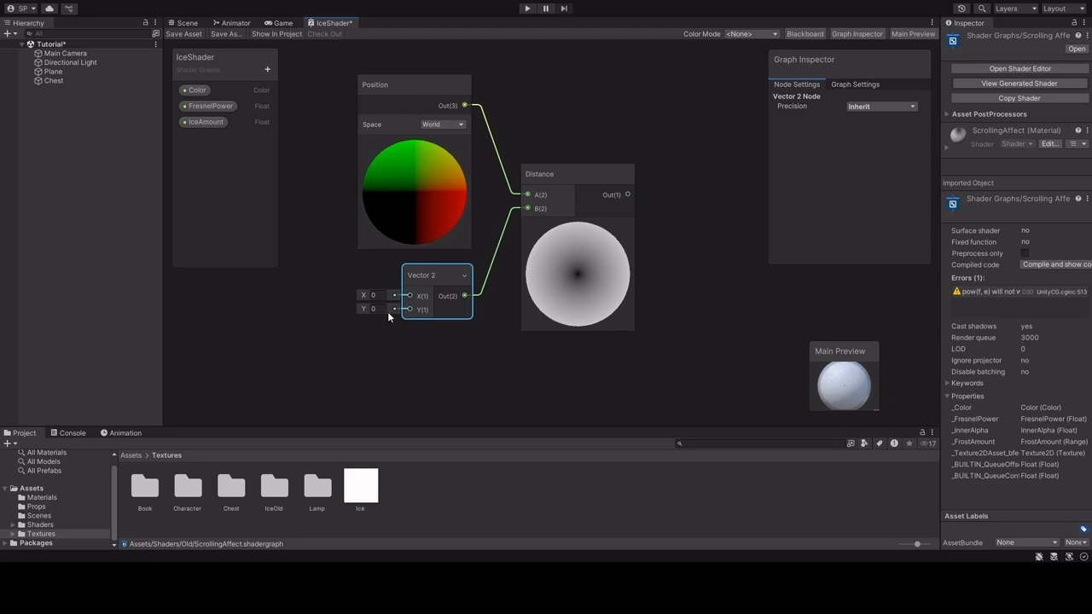
pyautogui.write('.5')
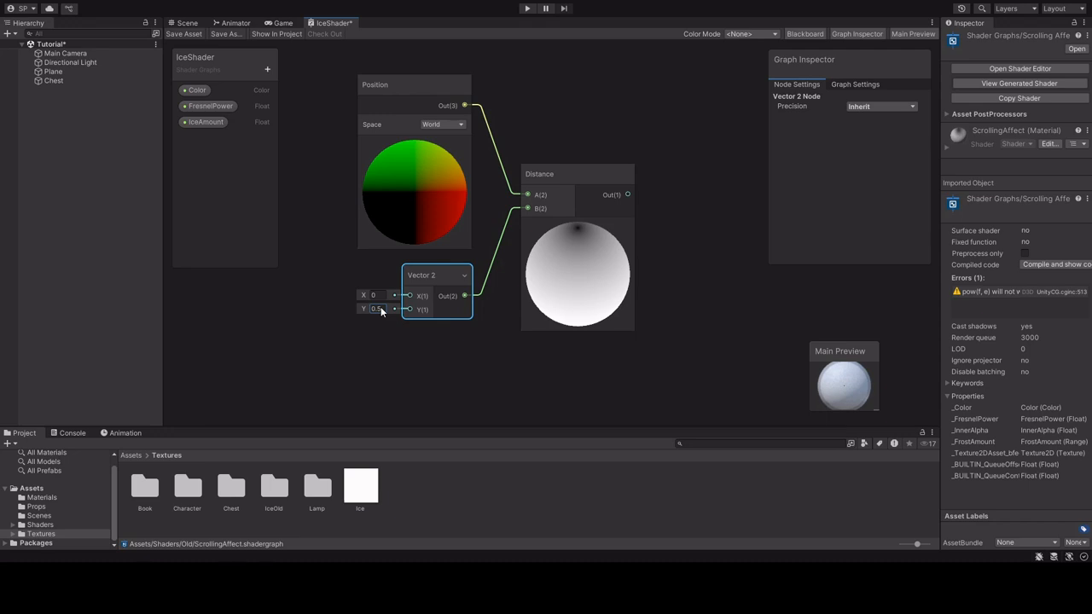
# - Add a Smoothstep node beside Distance and connect the Distance output to its In input
pyautogui.moveTo(703, 268); pyautogui.dragTo(529, 275, button='middle')
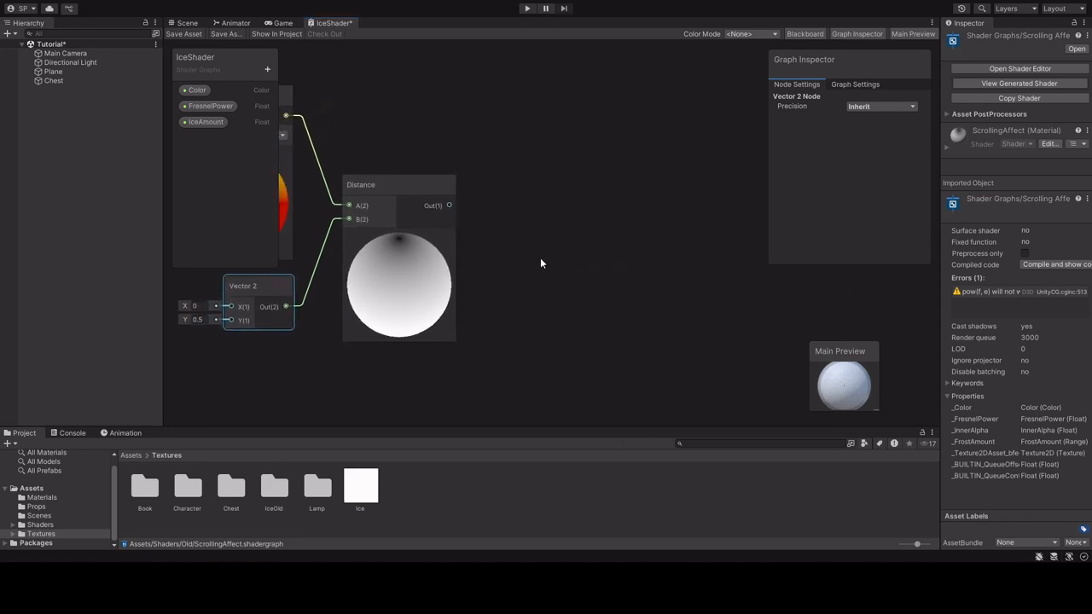
pyautogui.hotkey('ctrl', 'v')
pyautogui.moveTo(559, 281); pyautogui.dragTo(529, 189)
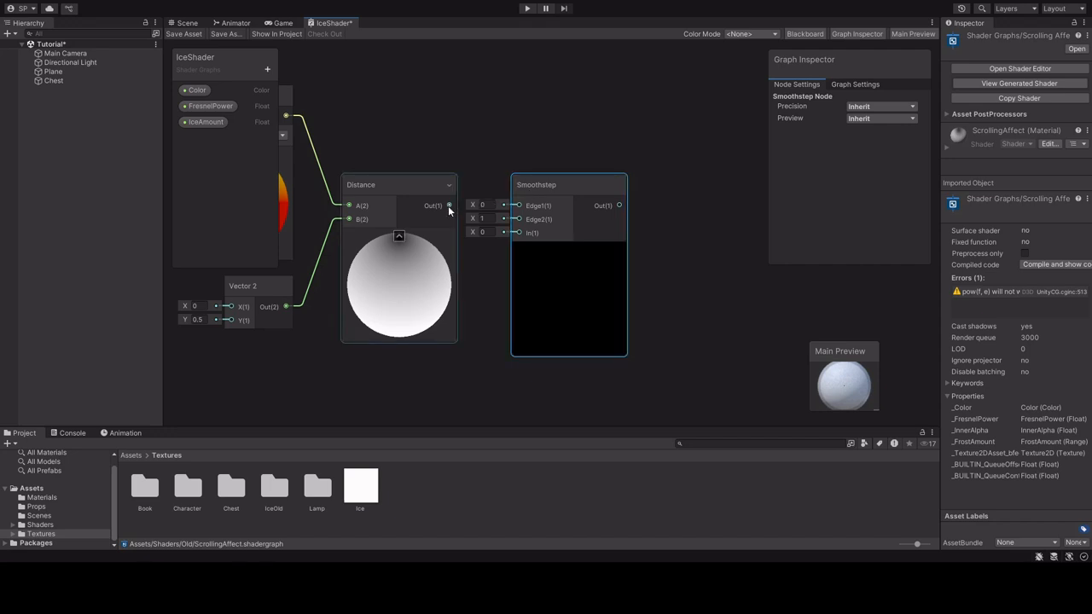
pyautogui.moveTo(448, 205); pyautogui.dragTo(515, 233)
pyautogui.moveTo(528, 180); pyautogui.dragTo(527, 154)
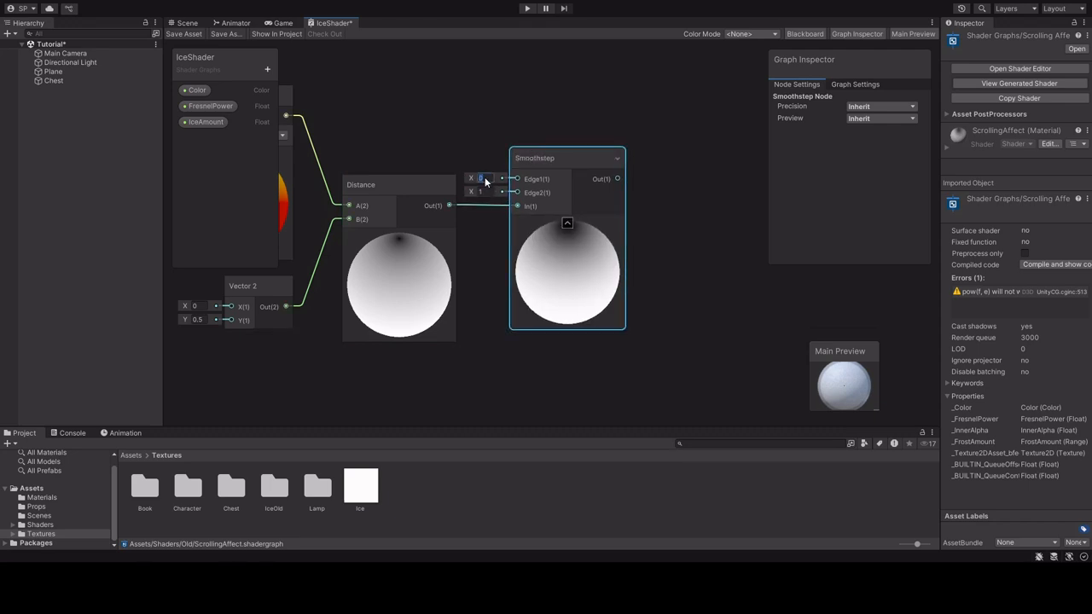
# - Set the Smoothstep node's Edge1 to 0.01 and Edge2 to 0.5
pyautogui.write('0.01')
pyautogui.click(487, 192)
pyautogui.write('0.5')
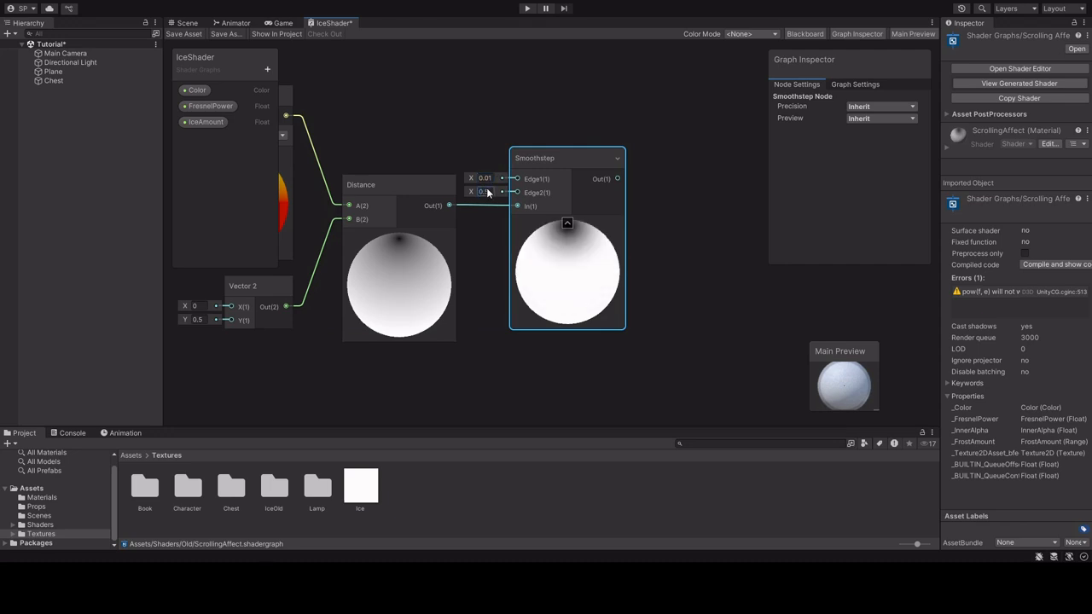
pyautogui.press('Return')
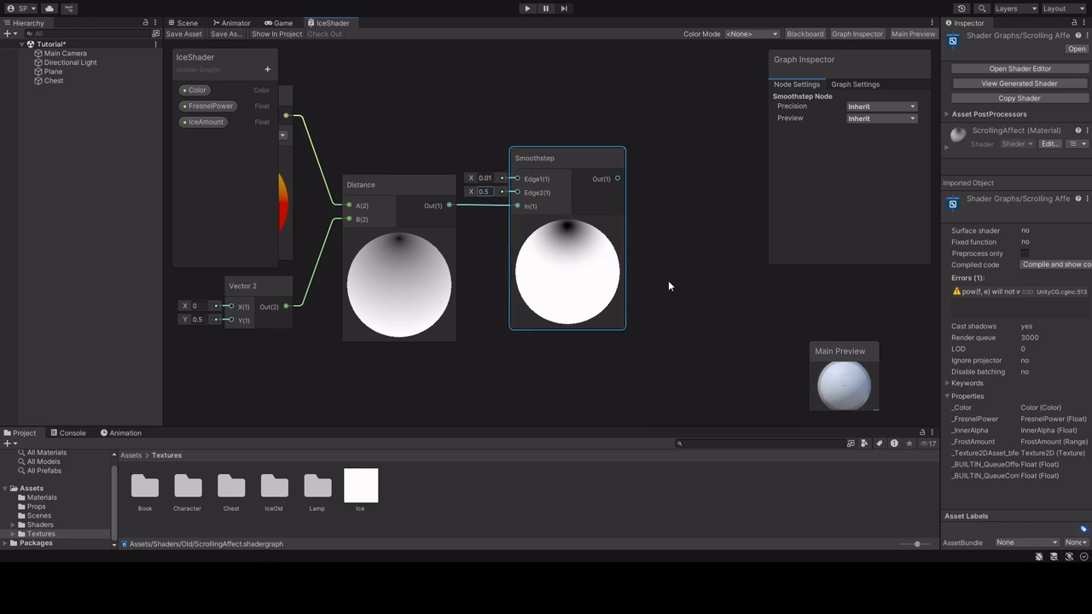
# - Group the Position, Vector 2, Distance and Smoothstep nodes and title the group Edge Fade
pyautogui.scroll(-2, 668, 280)
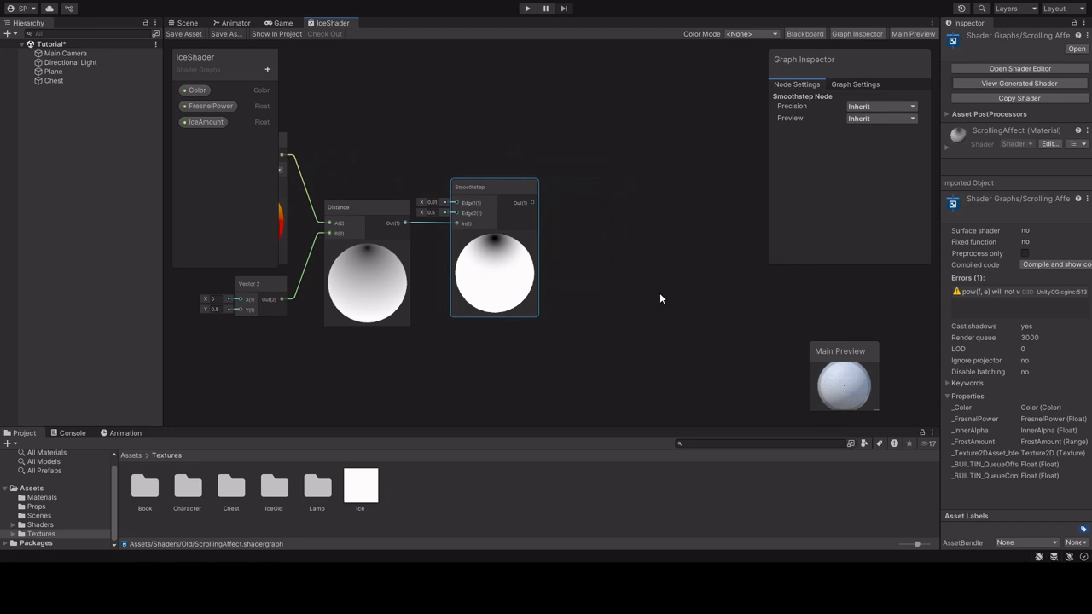
pyautogui.scroll(-1, 659, 293)
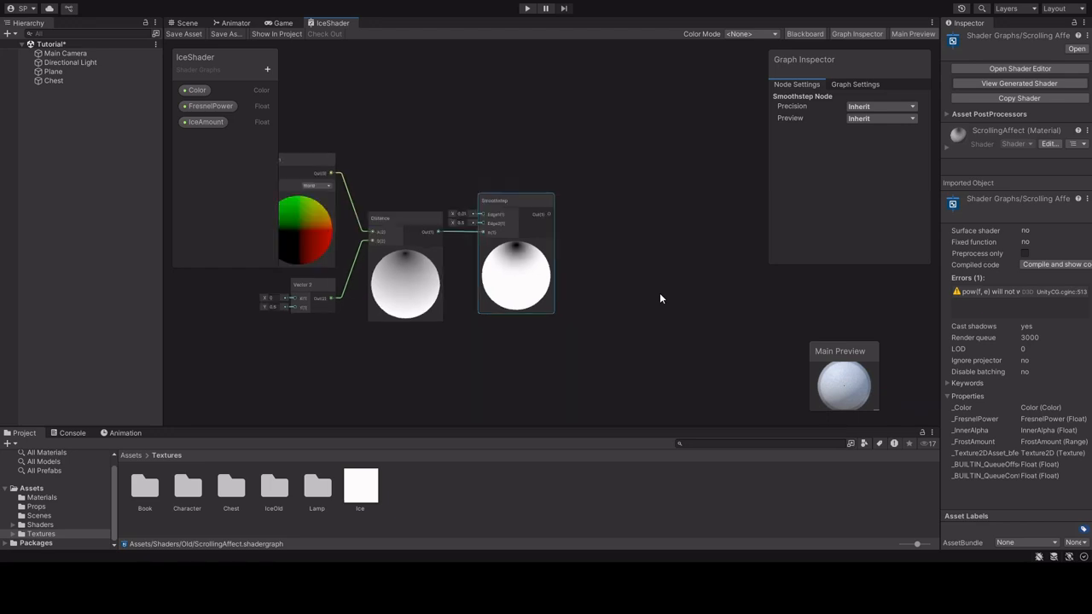
pyautogui.moveTo(471, 360); pyautogui.dragTo(567, 349, button='middle')
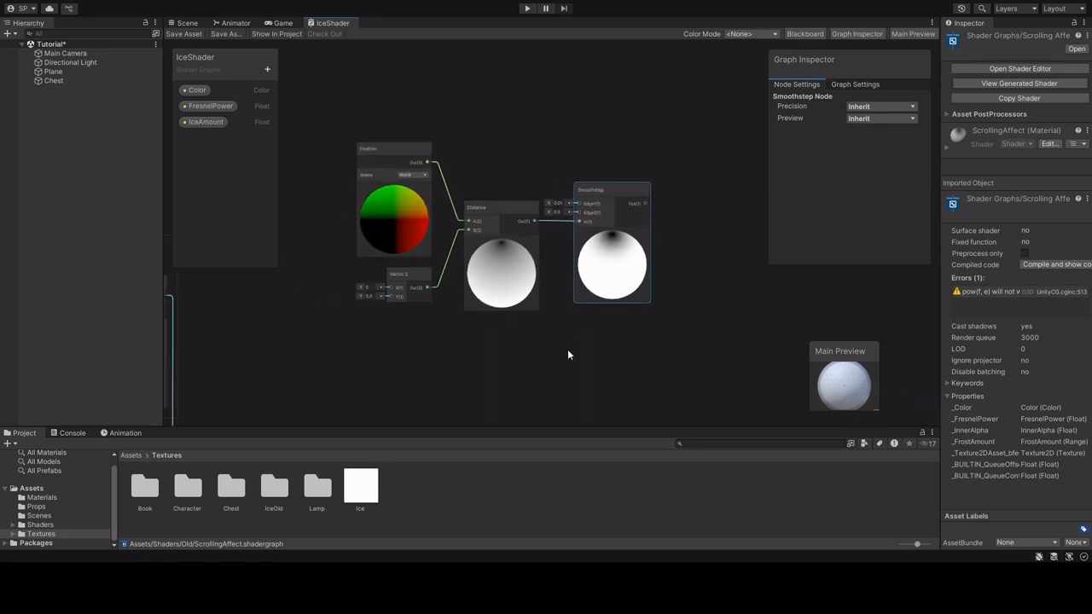
pyautogui.moveTo(341, 109); pyautogui.dragTo(690, 331)
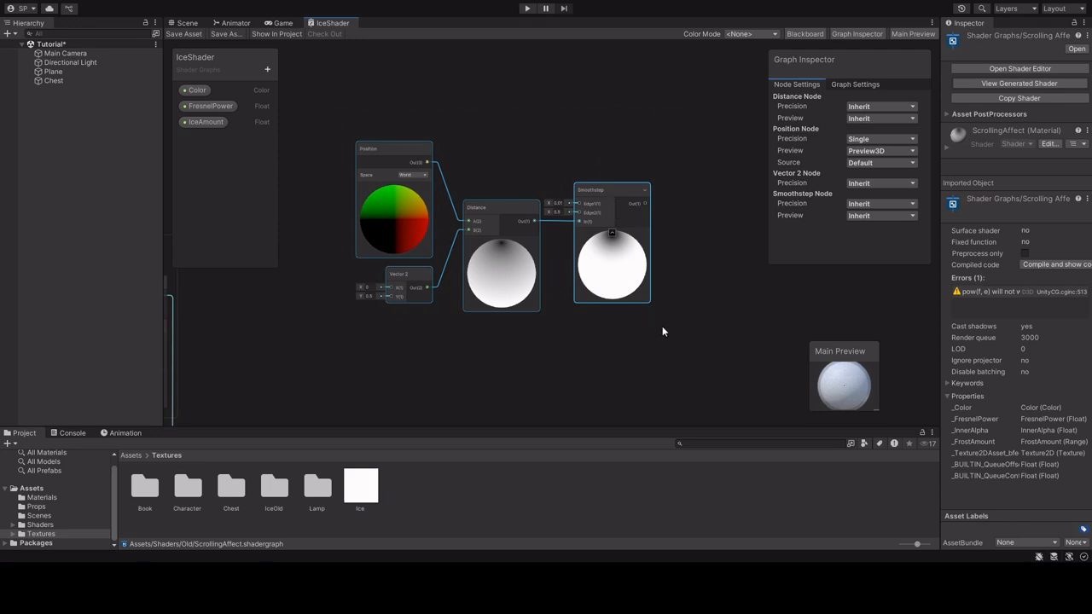
pyautogui.hotkey('ctrl', 'g')
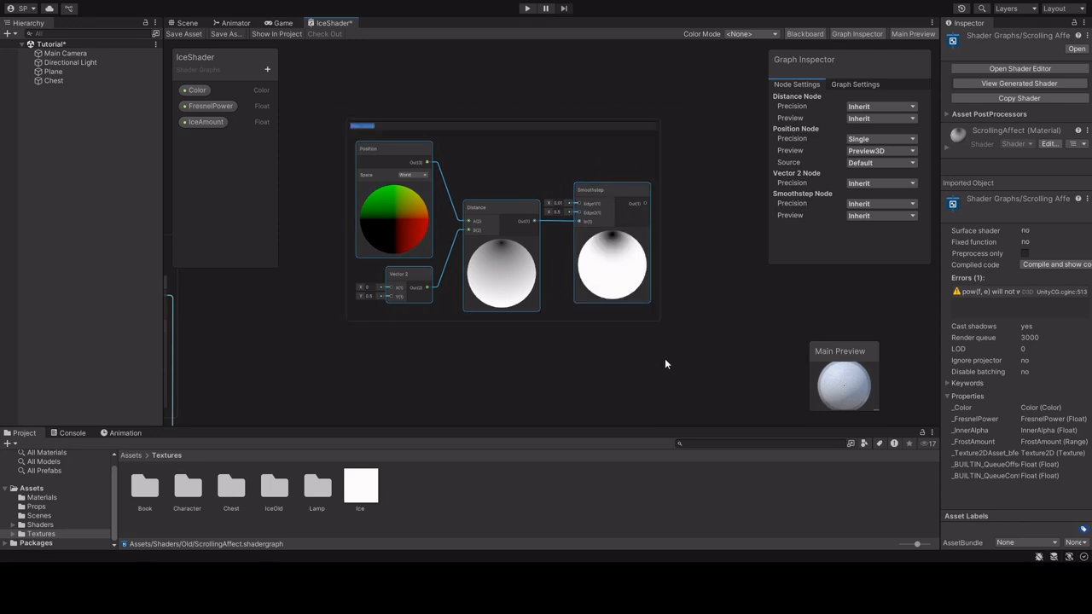
pyautogui.write('I')
pyautogui.press('Return')
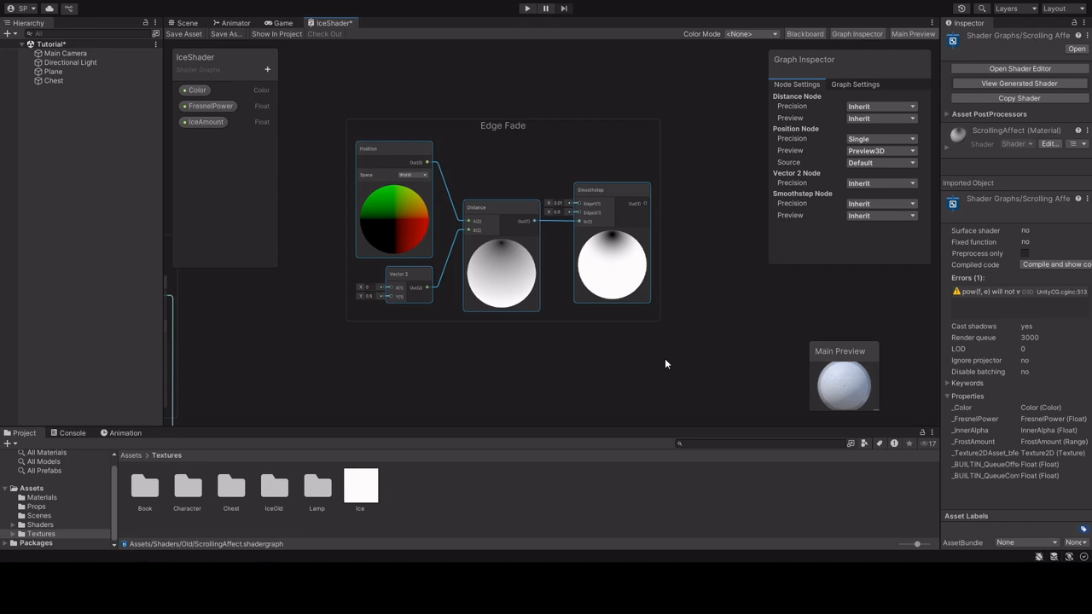
# - Move the Edge Fade group directly above the IceSlider group
pyautogui.scroll(-2, 683, 172)
pyautogui.moveTo(558, 136); pyautogui.dragTo(439, 127)
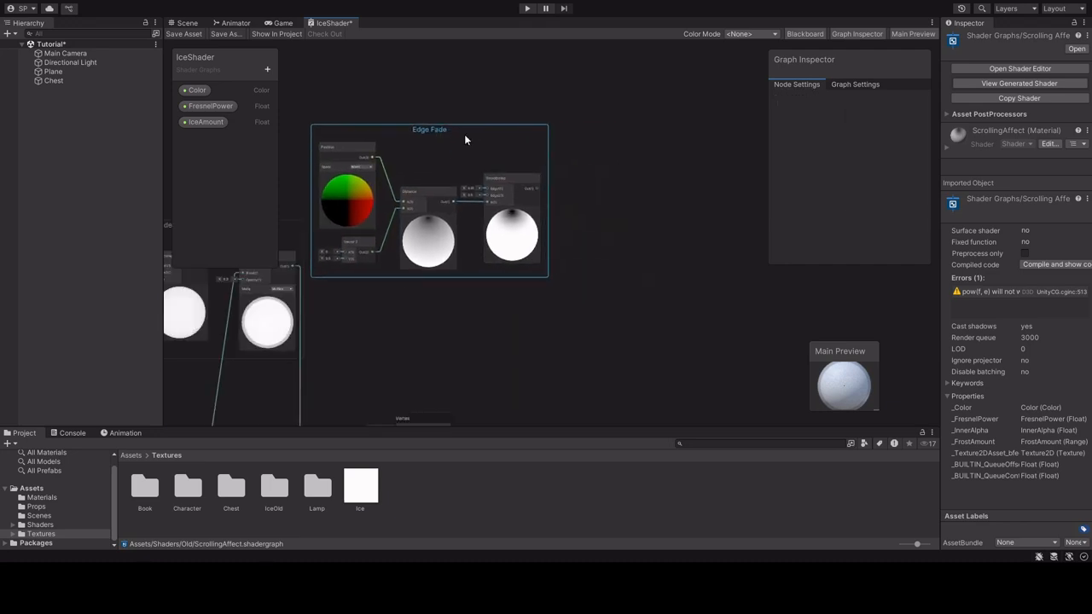
pyautogui.scroll(-3, 654, 328)
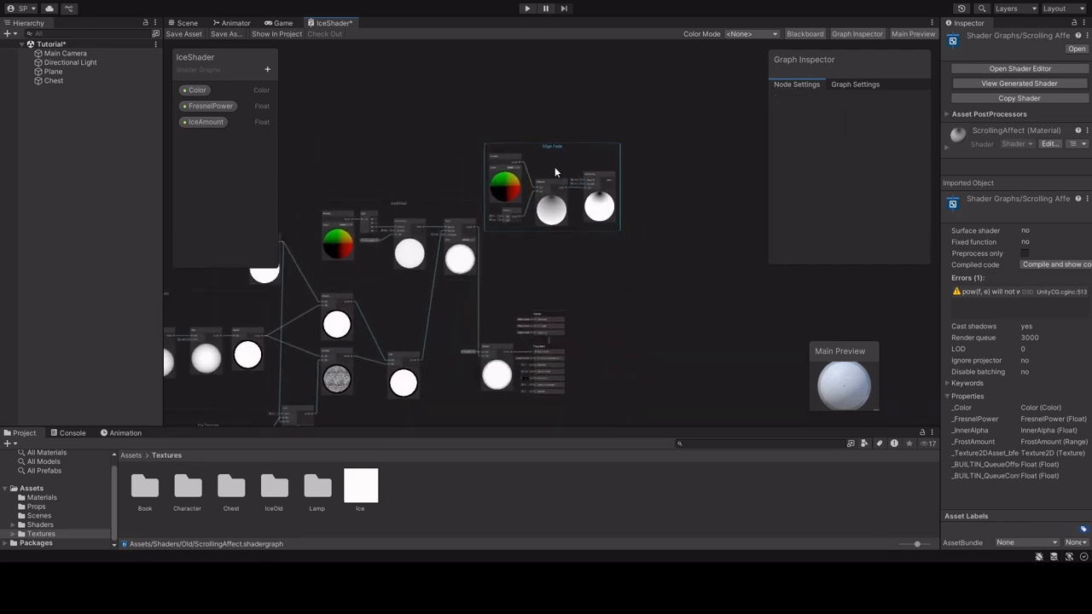
pyautogui.moveTo(552, 151); pyautogui.dragTo(414, 110)
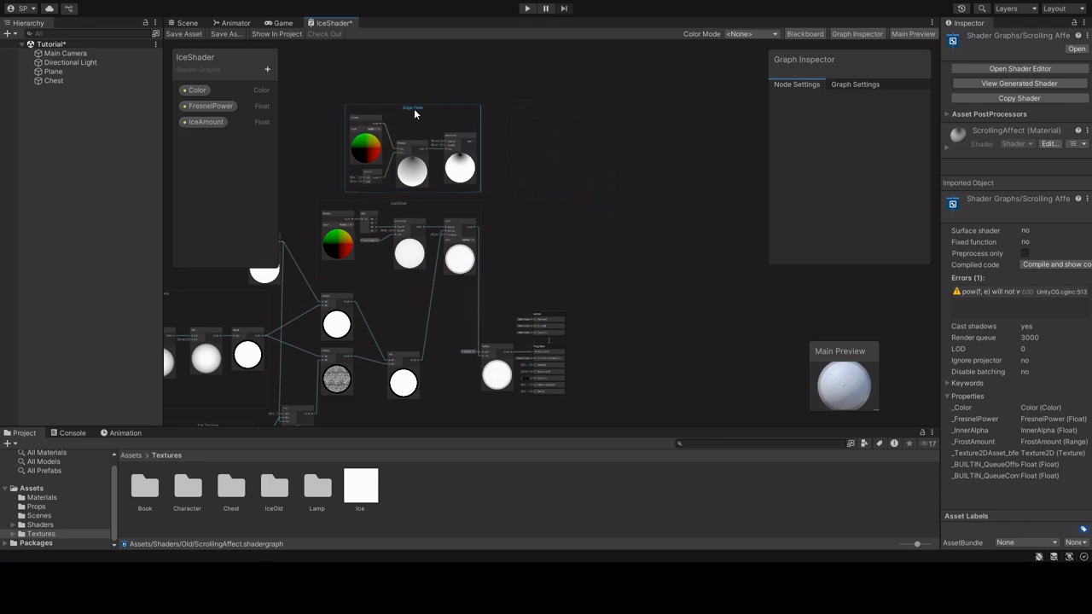
# - Add a Blend node beyond the two groups and connect the Edge Fade Smoothstep output to its Base input
pyautogui.scroll(5, 512, 227)
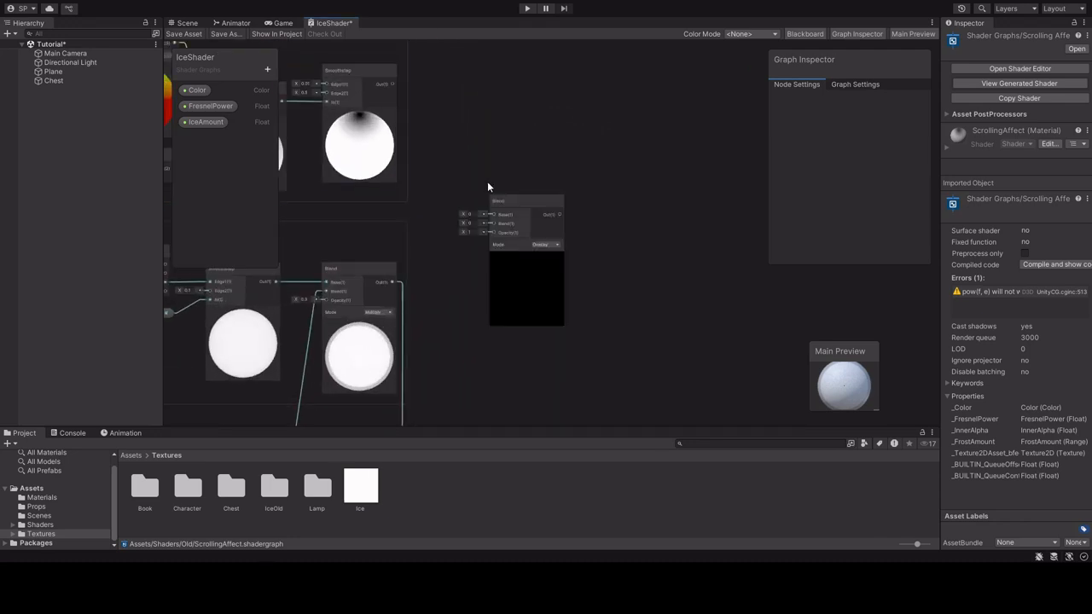
pyautogui.moveTo(515, 203); pyautogui.dragTo(501, 184)
pyautogui.scroll(2, 435, 207)
pyautogui.scroll(1, 413, 212)
pyautogui.moveTo(432, 162); pyautogui.dragTo(500, 204, button='middle')
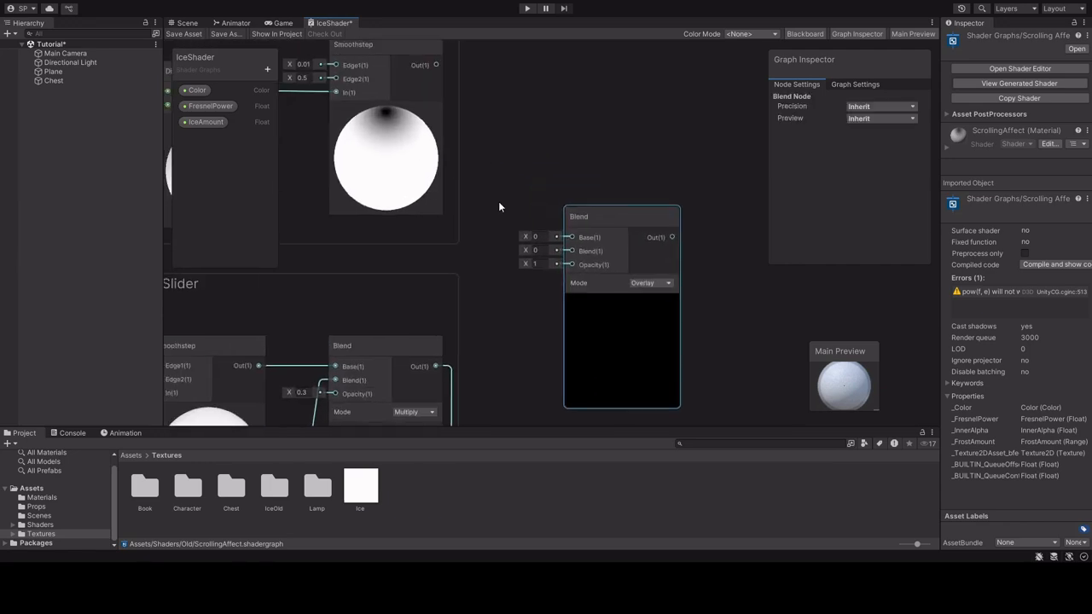
pyautogui.scroll(-1, 507, 203)
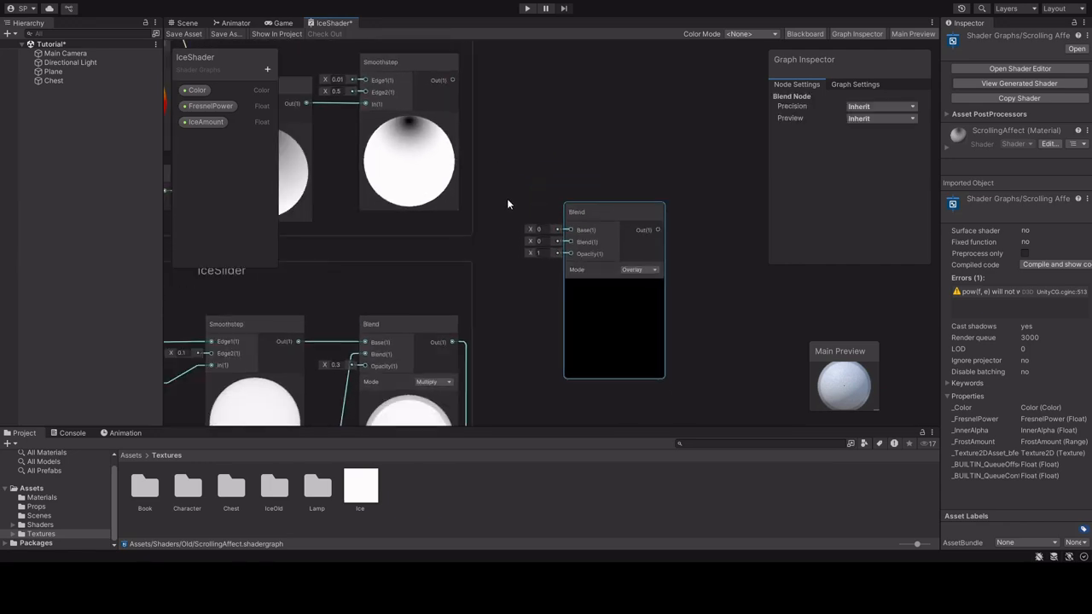
pyautogui.moveTo(452, 79); pyautogui.dragTo(570, 241)
# - Connect the IceSlider Blend output to the new node's Blend input, lower its Opacity and set its mode to Multiply
pyautogui.moveTo(509, 270); pyautogui.dragTo(472, 166, button='middle')
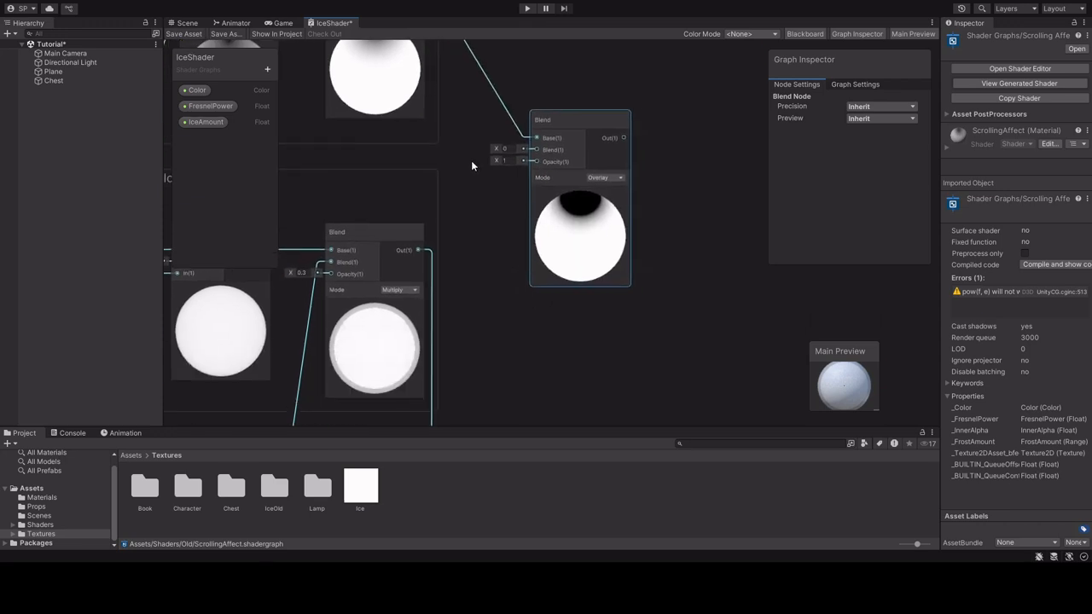
pyautogui.scroll(-1, 471, 165)
pyautogui.moveTo(424, 239); pyautogui.dragTo(525, 152)
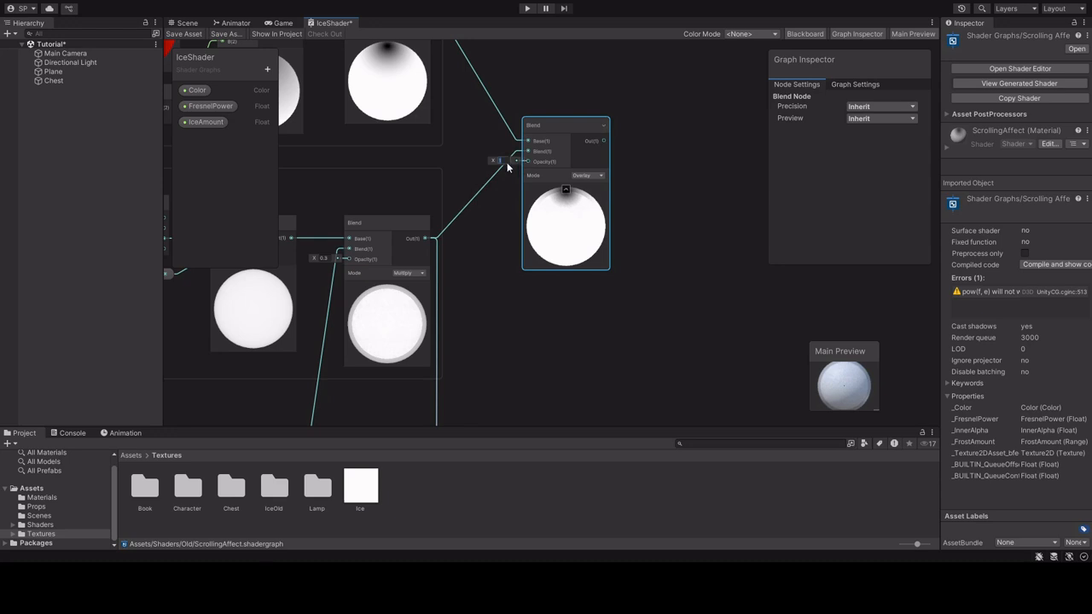
pyautogui.write('.1')
pyautogui.click(608, 353)
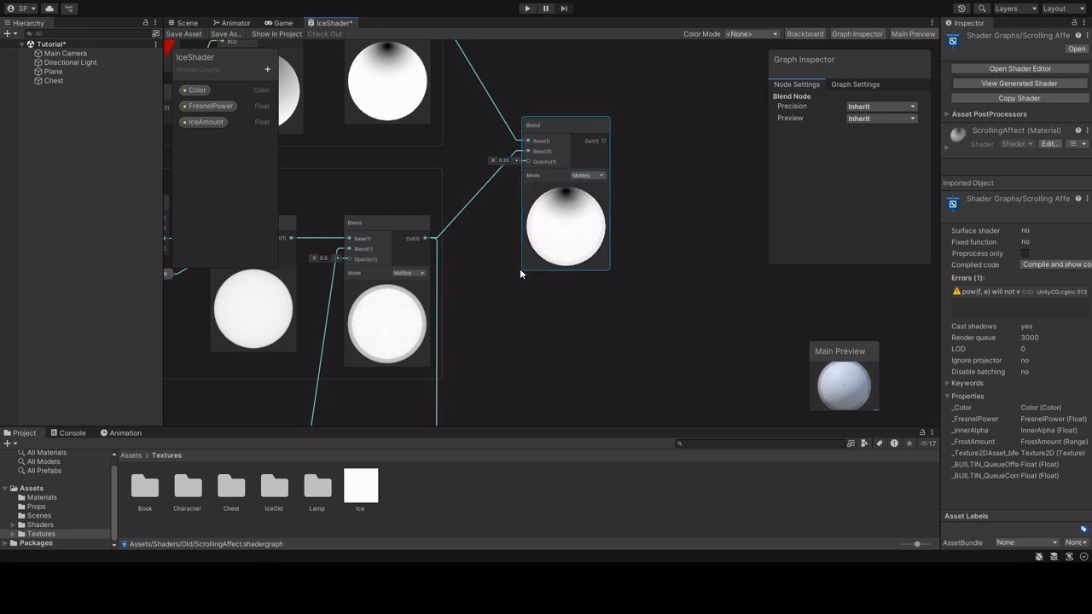
# - Connect the new Blend node's output to the Fragment Alpha input and shift the Blend node closer to the groups
pyautogui.scroll(-5, 510, 287)
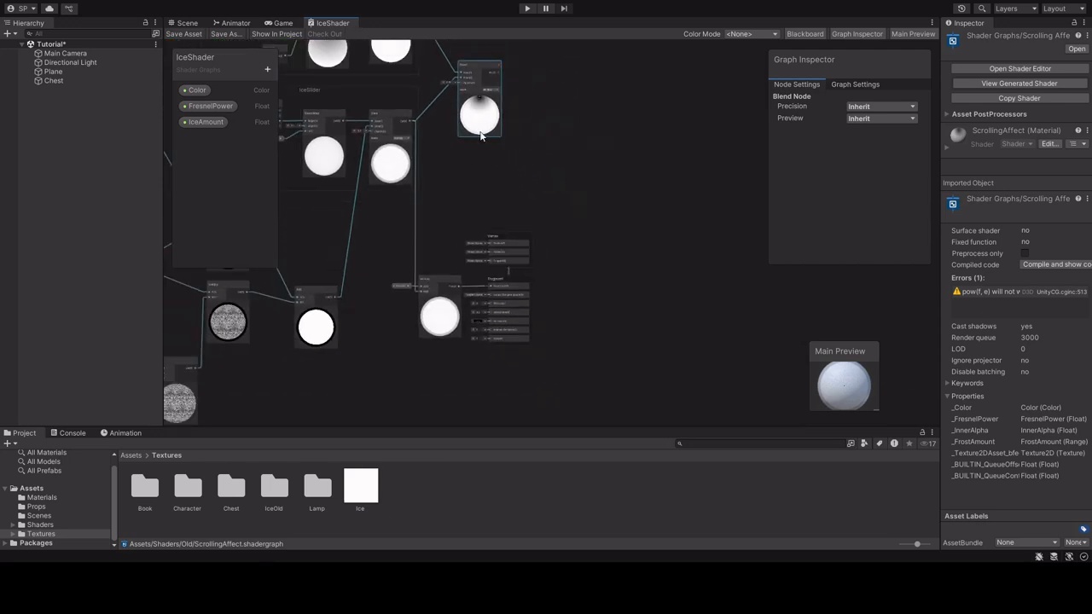
pyautogui.scroll(3, 509, 180)
pyautogui.scroll(-3, 499, 65)
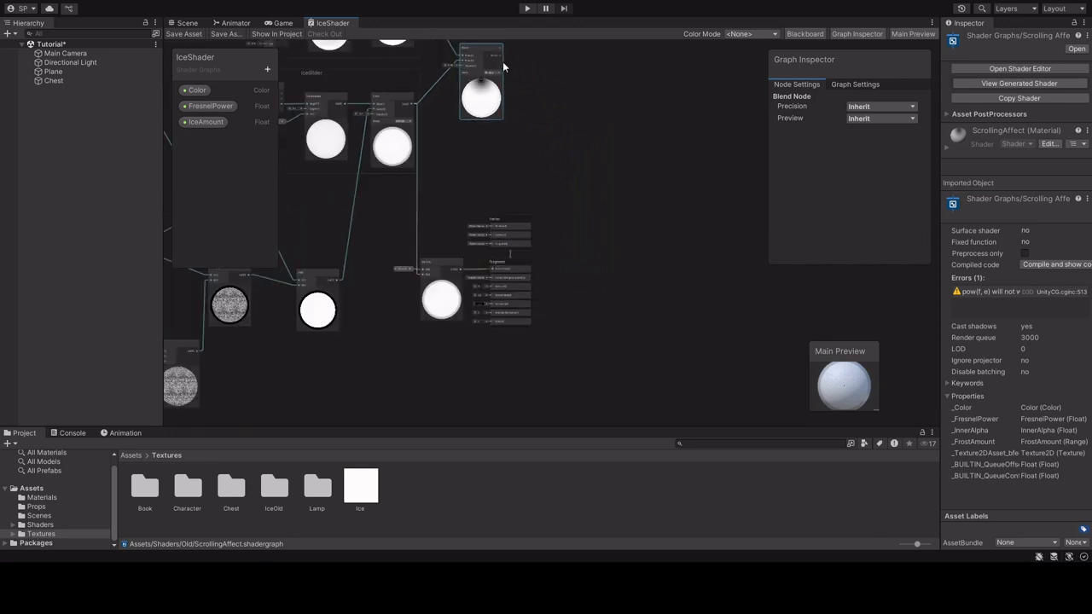
pyautogui.moveTo(502, 61); pyautogui.dragTo(491, 338)
pyautogui.scroll(5, 491, 338)
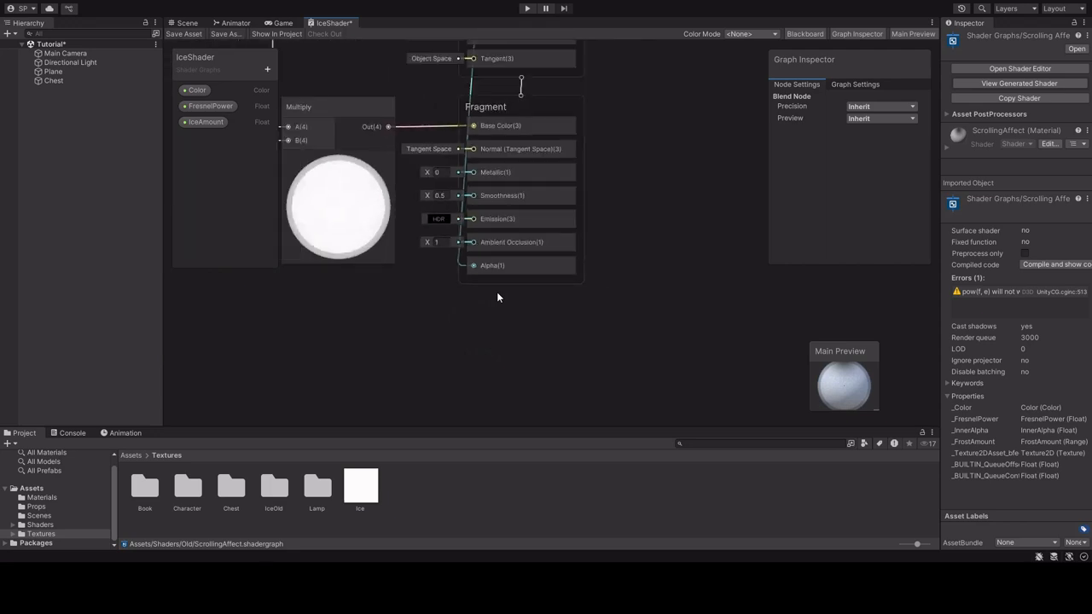
pyautogui.scroll(-6, 592, 215)
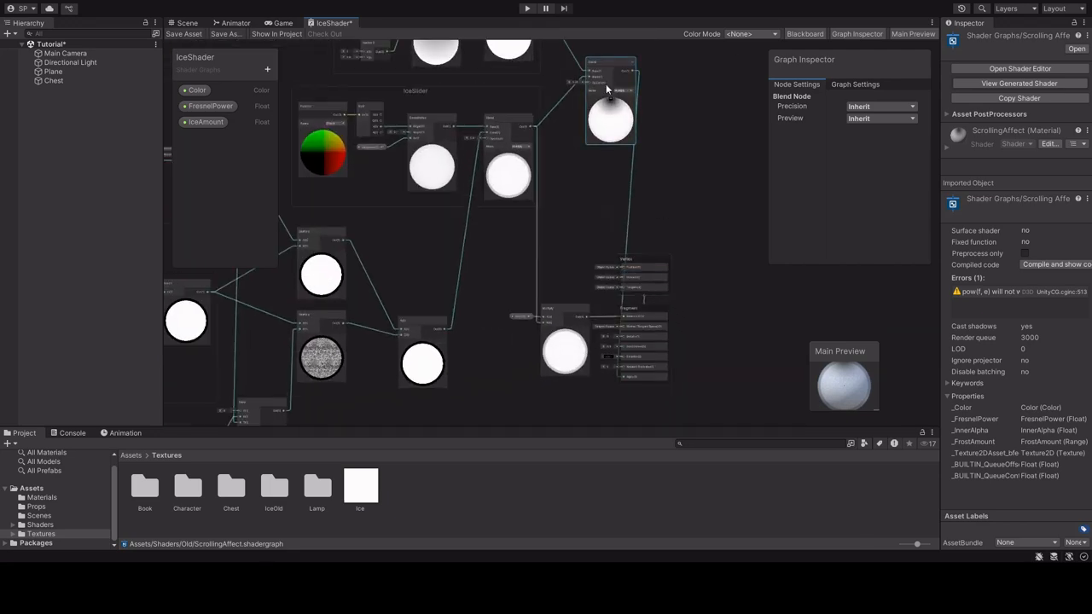
pyautogui.moveTo(606, 83); pyautogui.dragTo(573, 137)
pyautogui.scroll(-3, 662, 245)
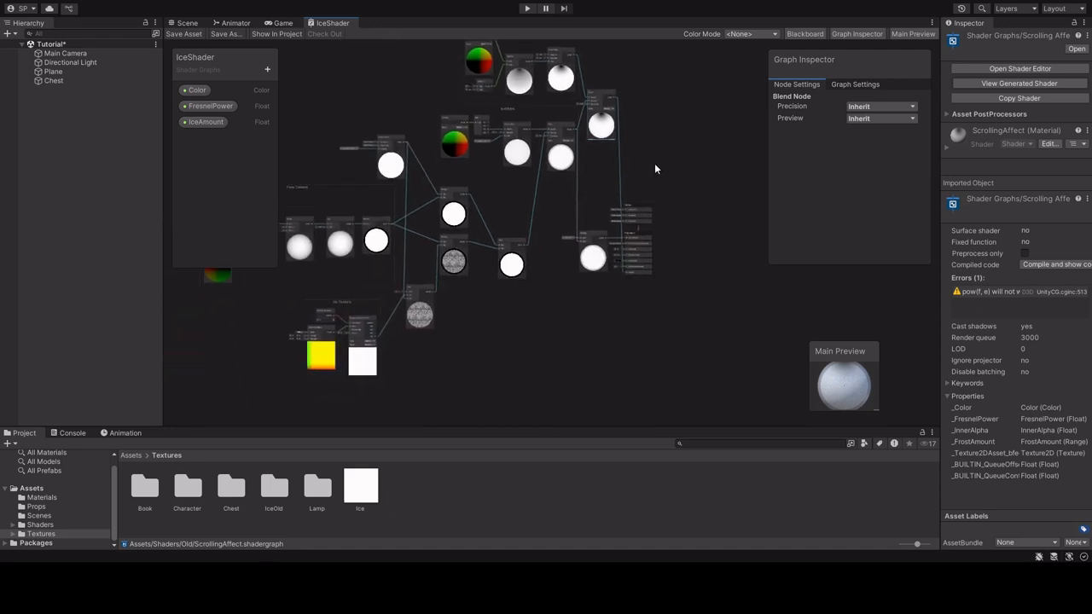
pyautogui.scroll(1, 654, 163)
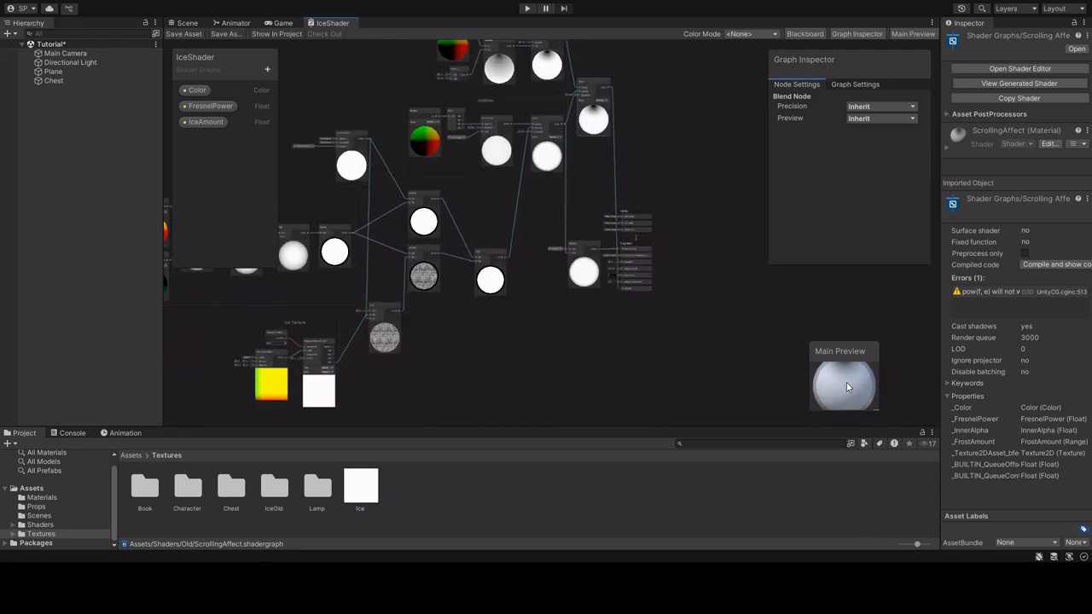
pyautogui.scroll(-1, 728, 324)
pyautogui.scroll(1, 675, 196)
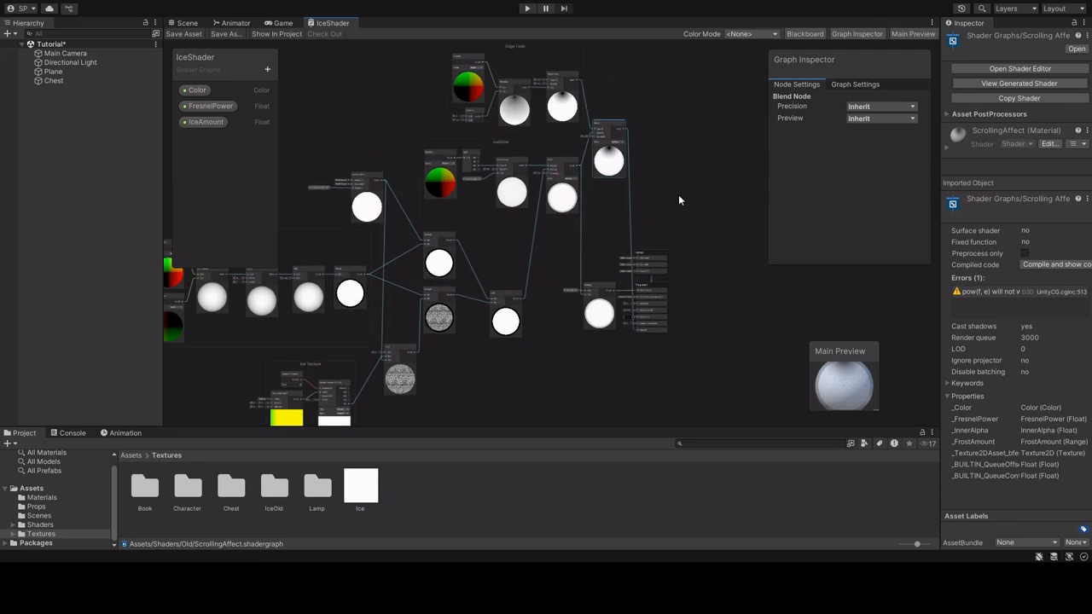
# - Return to the Scene view and add a second material slot to the Chest's Mesh Renderer
pyautogui.click(187, 23)
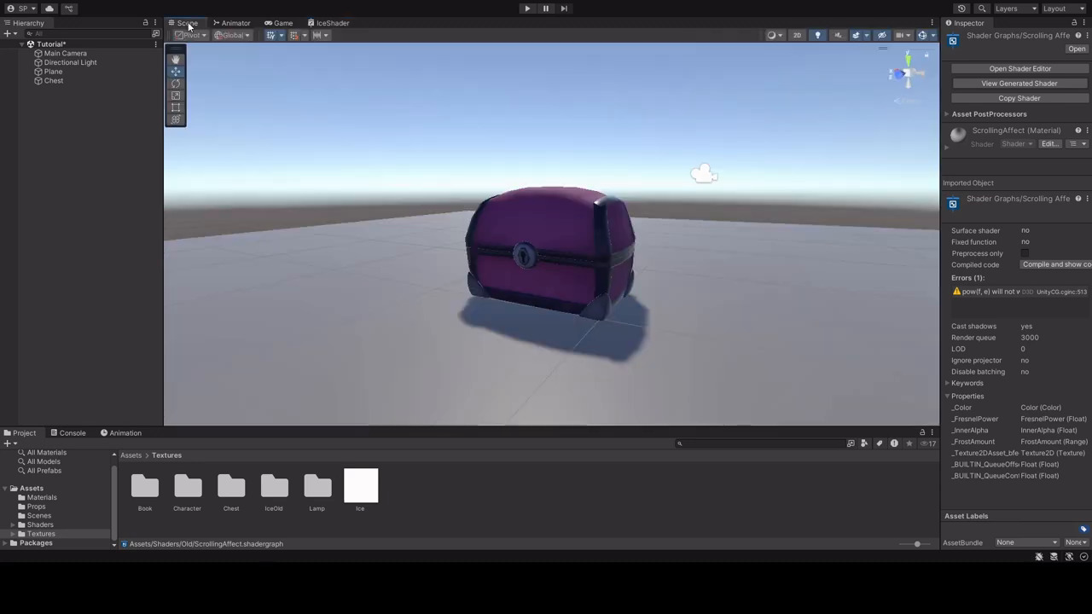
pyautogui.click(57, 80)
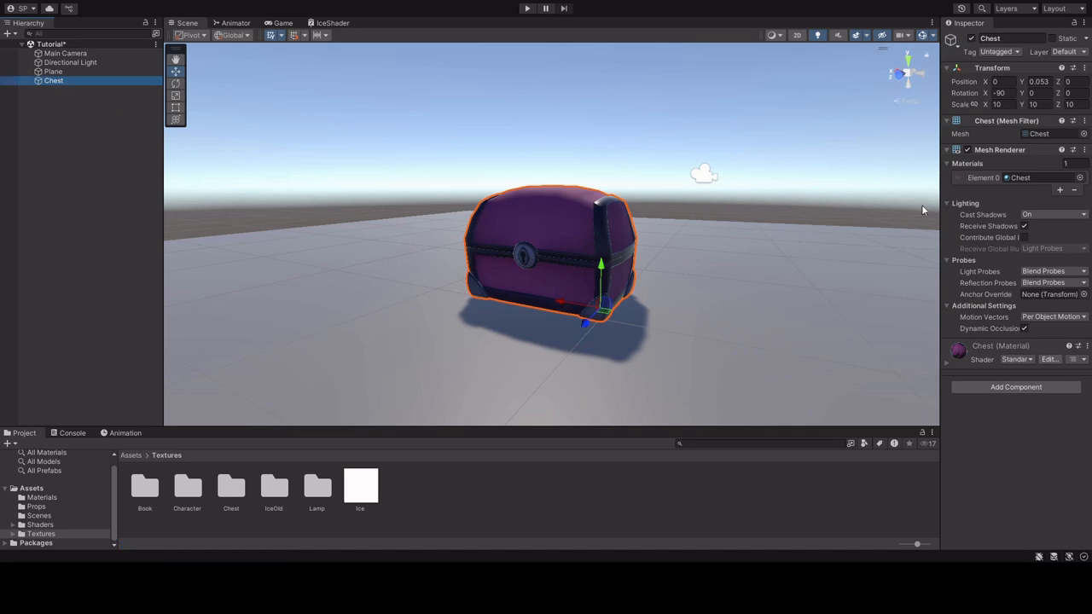
pyautogui.click(1060, 189)
pyautogui.click(1023, 188)
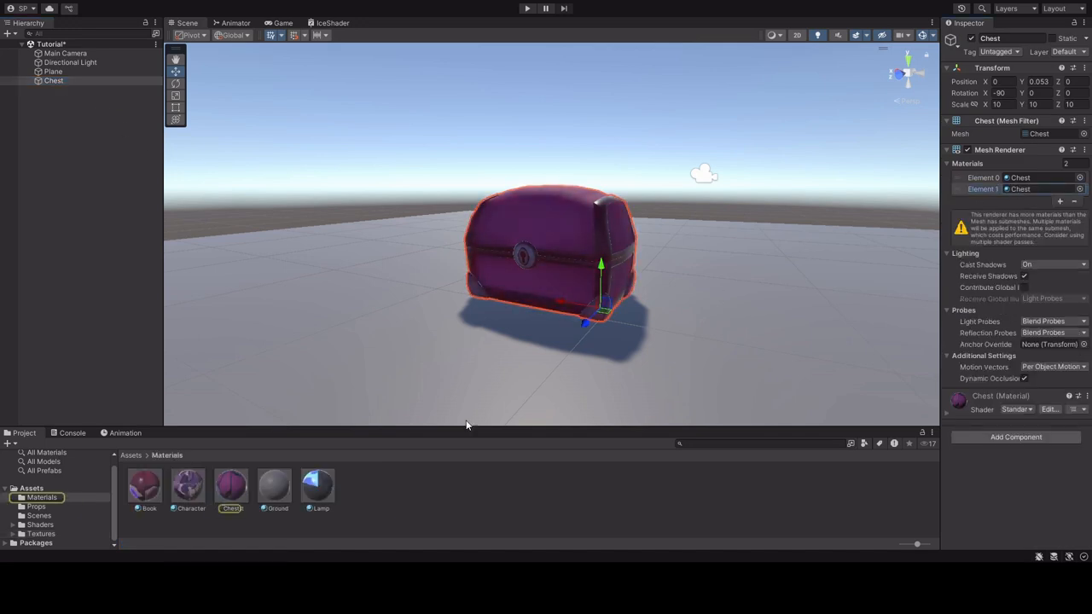
# - Create a material named ice from IceShader in the Shaders folder and assign it to the Chest's Element 1 slot
pyautogui.click(39, 524)
pyautogui.click(186, 487)
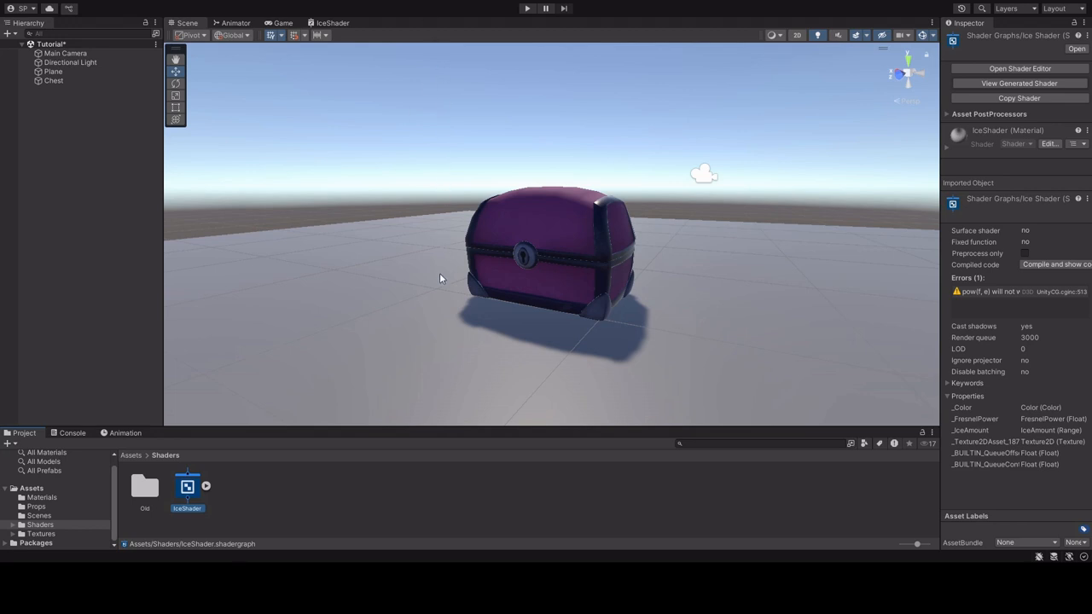
pyautogui.write('Ice')
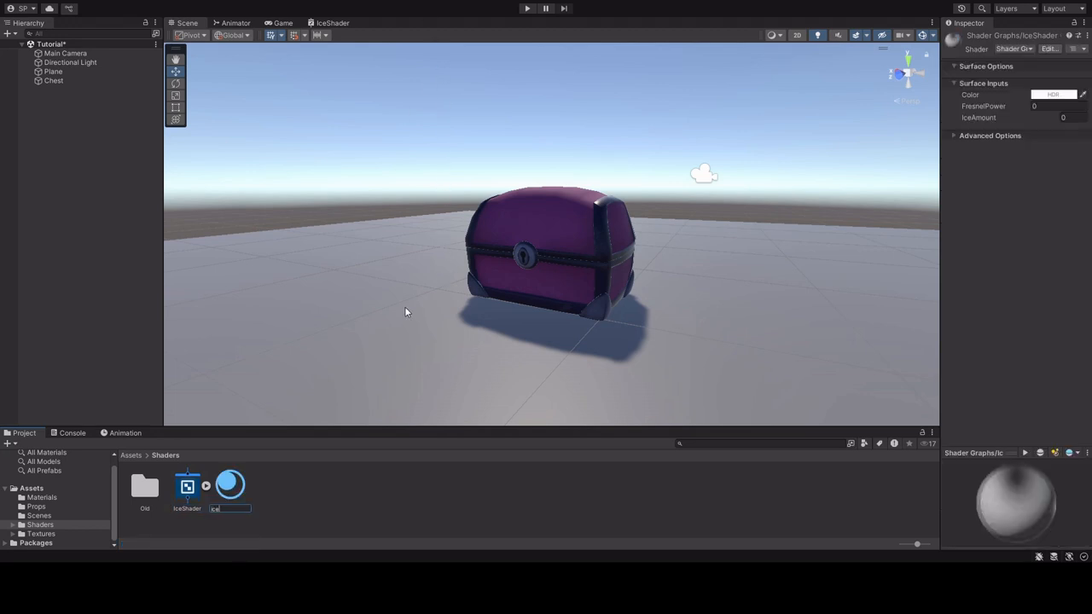
pyautogui.press('Return')
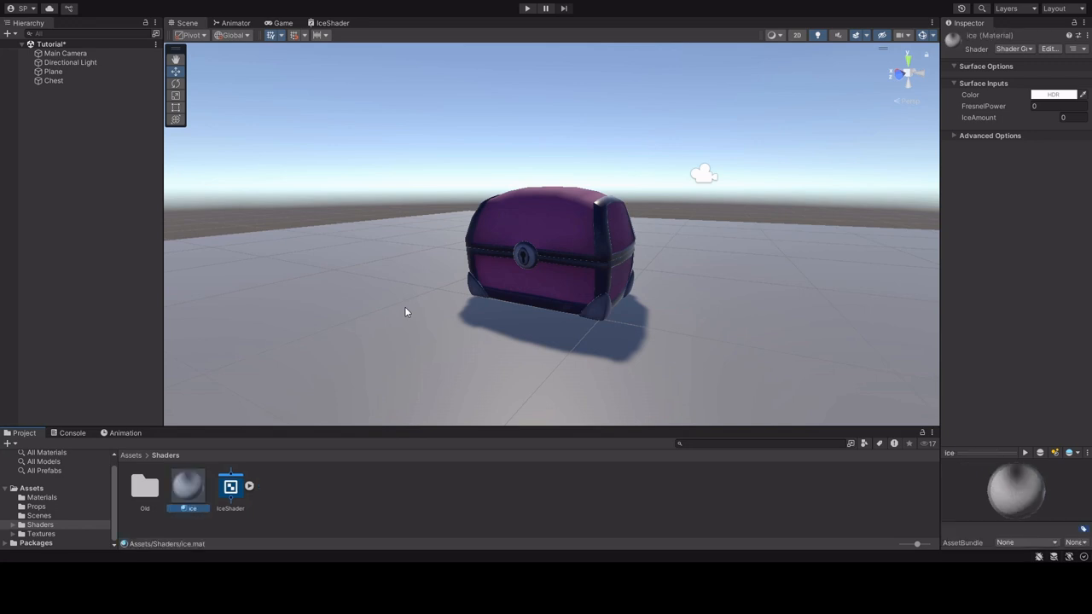
pyautogui.click(55, 80)
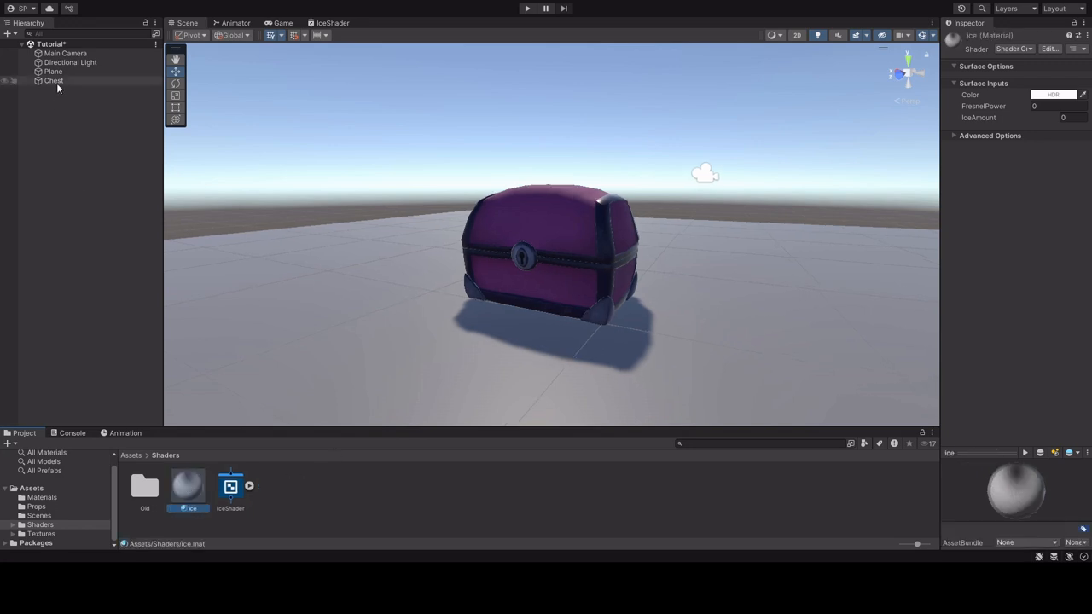
pyautogui.moveTo(195, 492); pyautogui.dragTo(1025, 195)
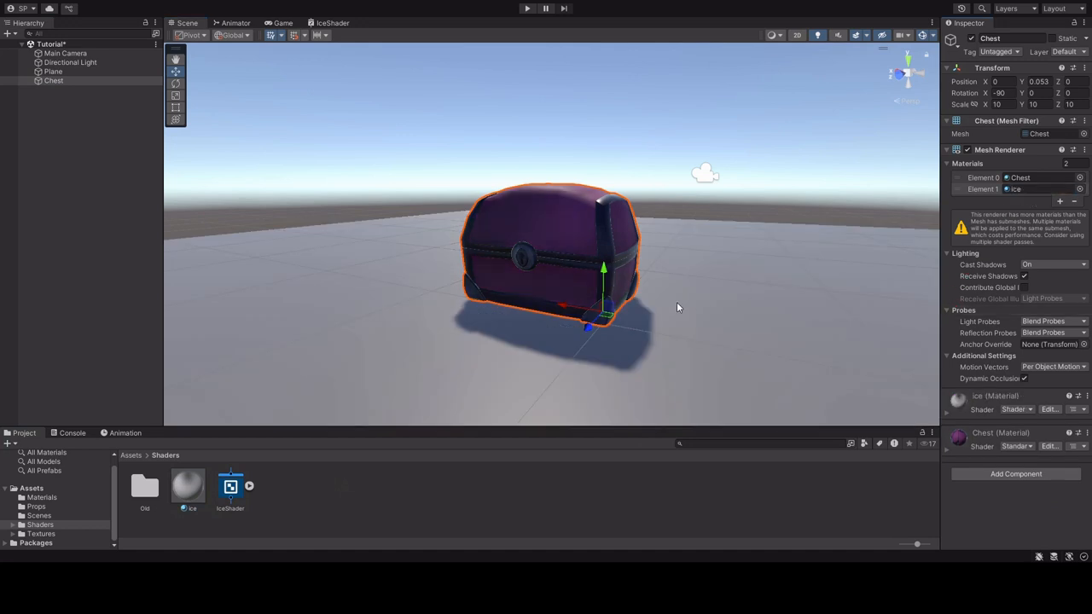
# - Expand the ice material's settings, widen the Inspector and raise IceAmount to about 0.09
pyautogui.click(947, 415)
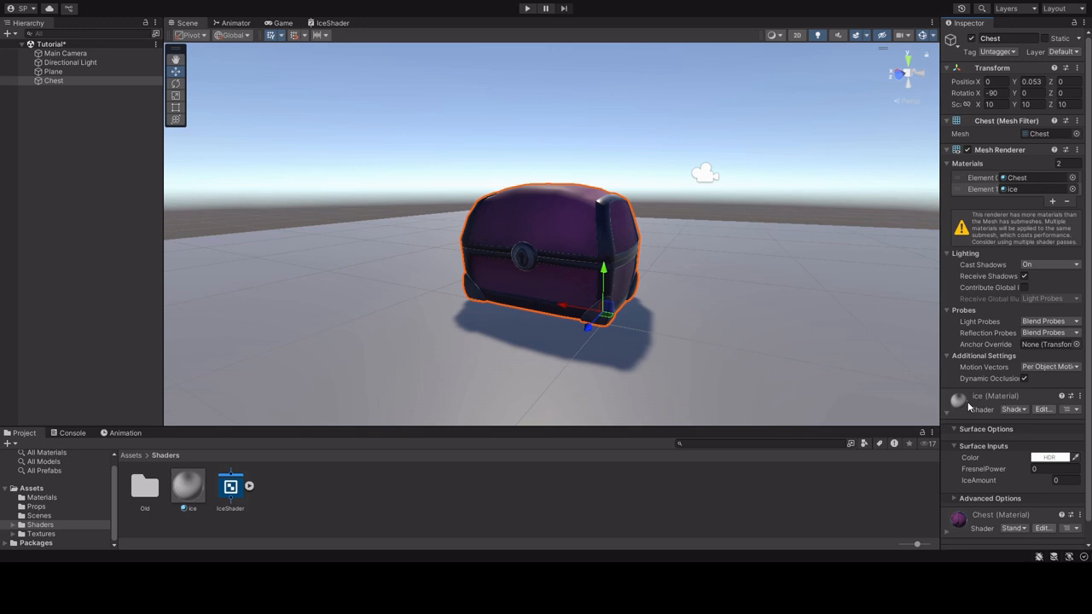
pyautogui.scroll(-1, 1013, 479)
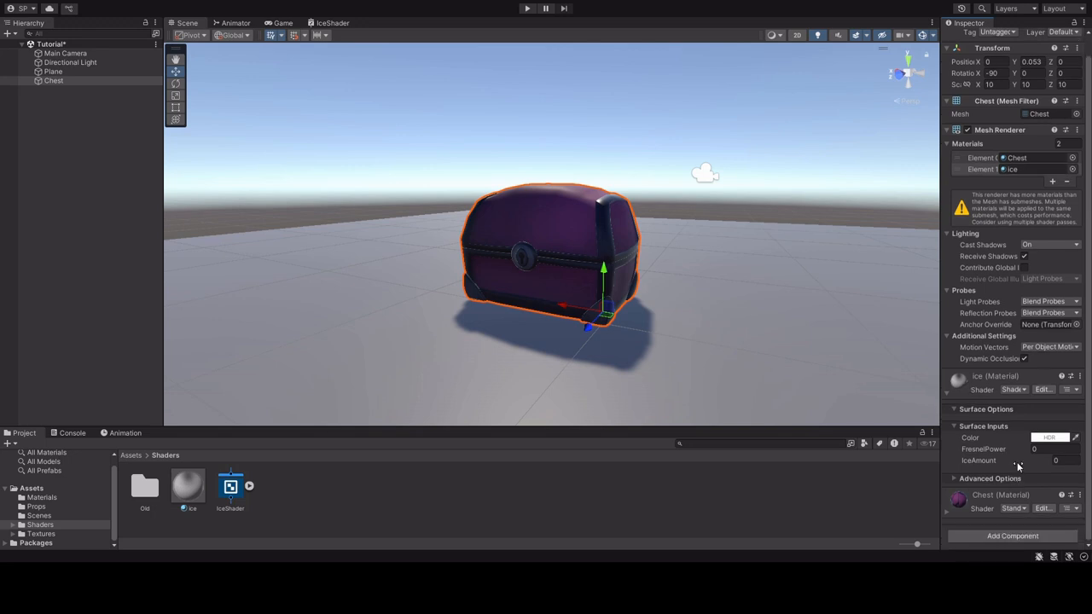
pyautogui.moveTo(940, 333); pyautogui.dragTo(870, 332)
pyautogui.moveTo(969, 460); pyautogui.dragTo(1048, 464)
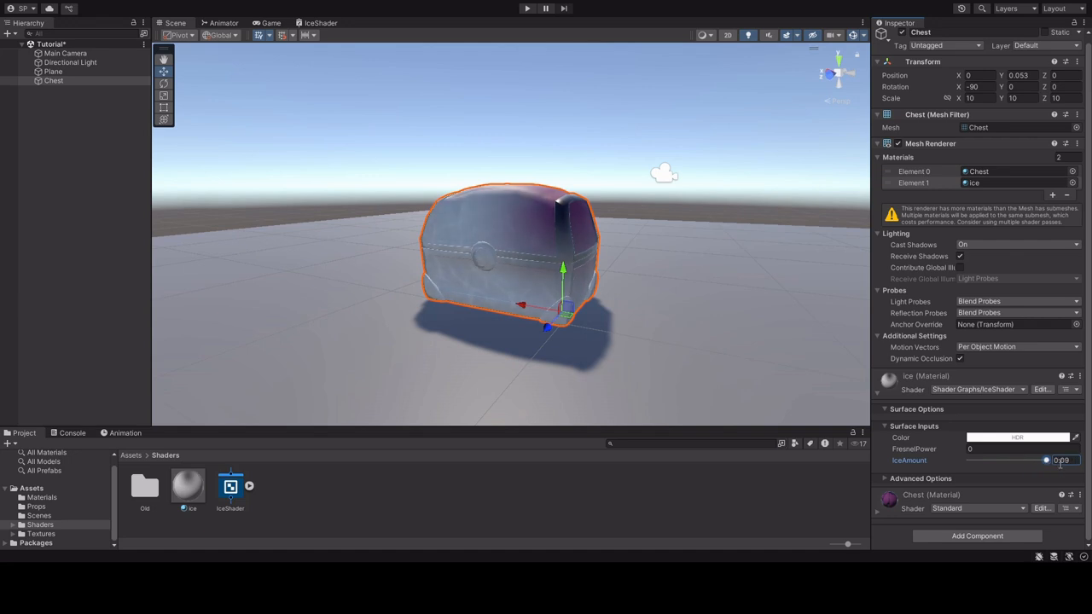
# - Set the ice material's FresnelPower to 0.2 while viewing the Chest close up from the front
pyautogui.scroll(4, 701, 285)
pyautogui.keyDown('alt'); pyautogui.moveTo(656, 314); pyautogui.dragTo(725, 295); pyautogui.keyUp('alt')
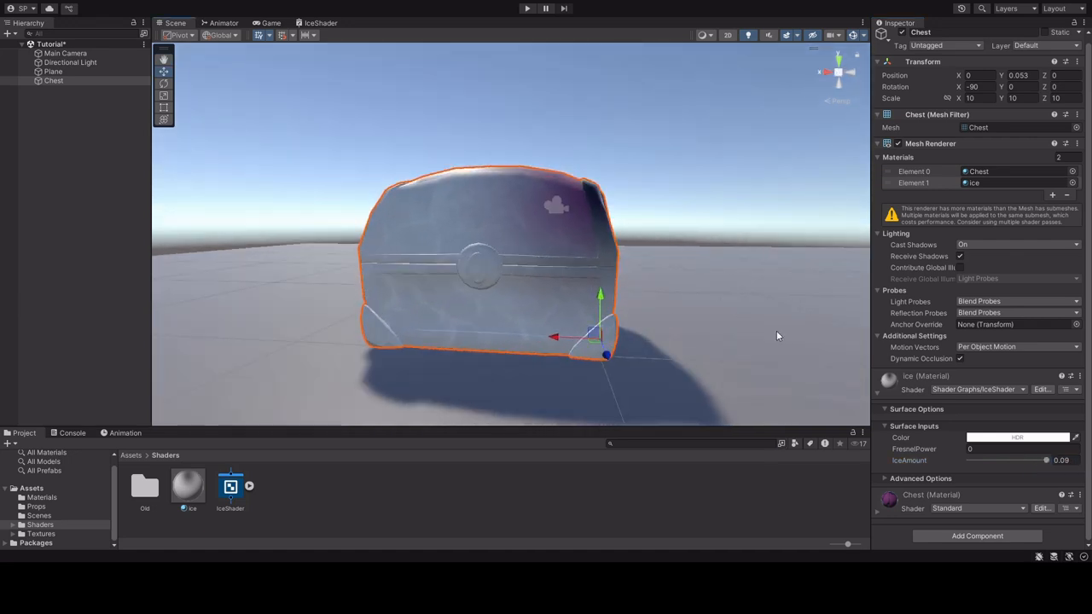
pyautogui.click(996, 450)
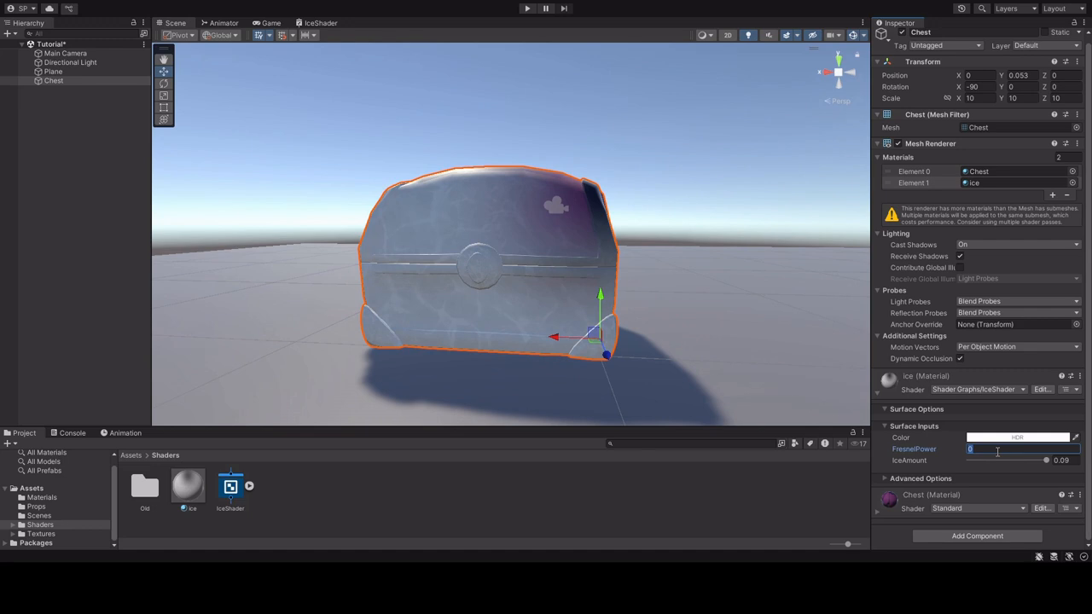
pyautogui.write('0.2')
pyautogui.press('Return')
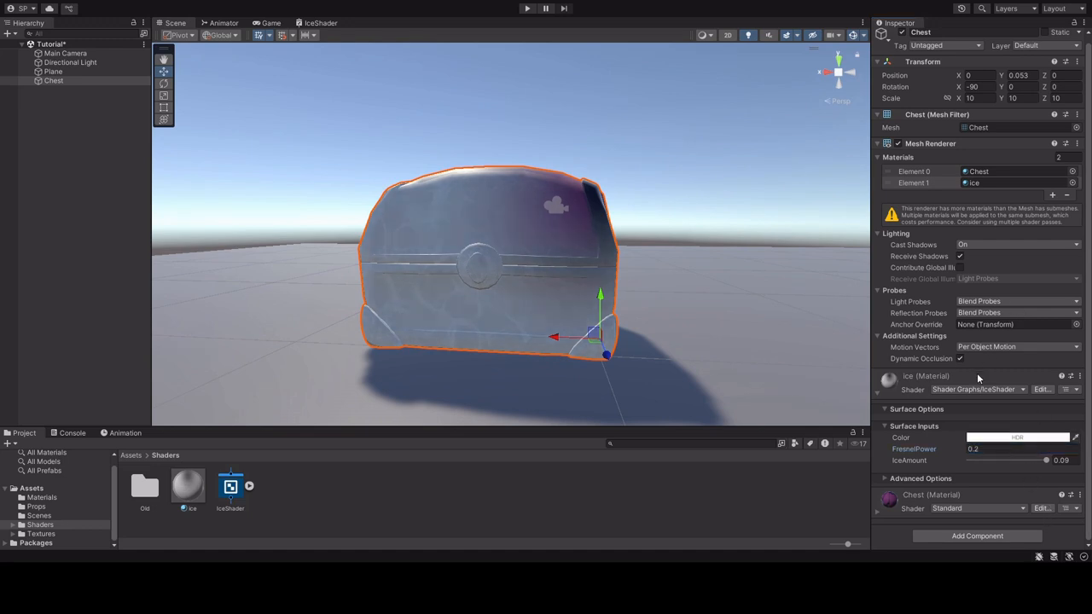
# - Give the ice material a light blue HDR Color and adjust its FresnelPower to -0.19
pyautogui.moveTo(1020, 318); pyautogui.dragTo(1018, 307)
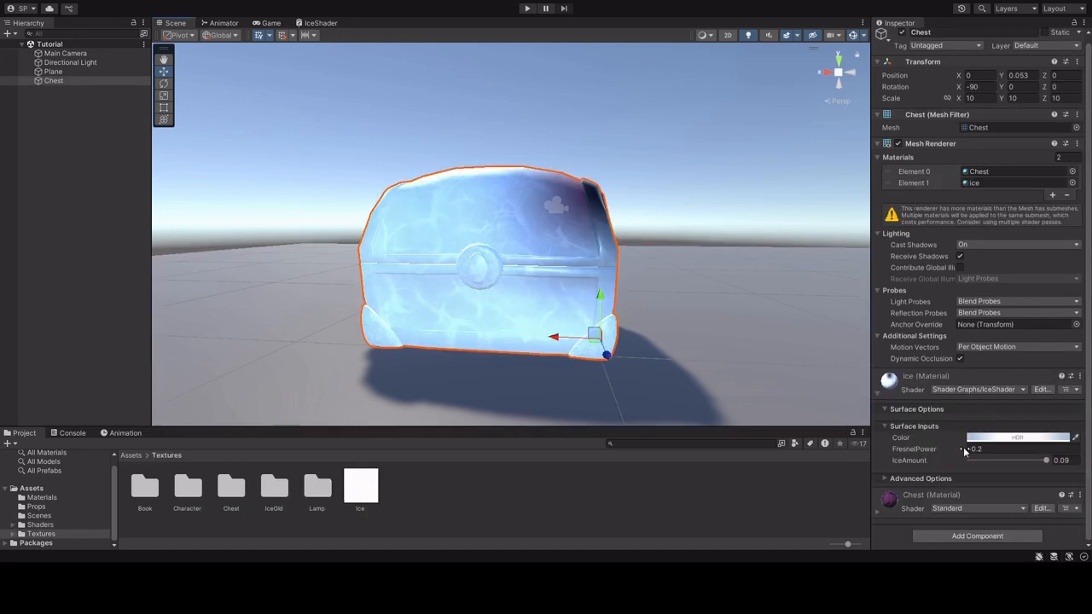
pyautogui.moveTo(961, 452); pyautogui.dragTo(967, 451)
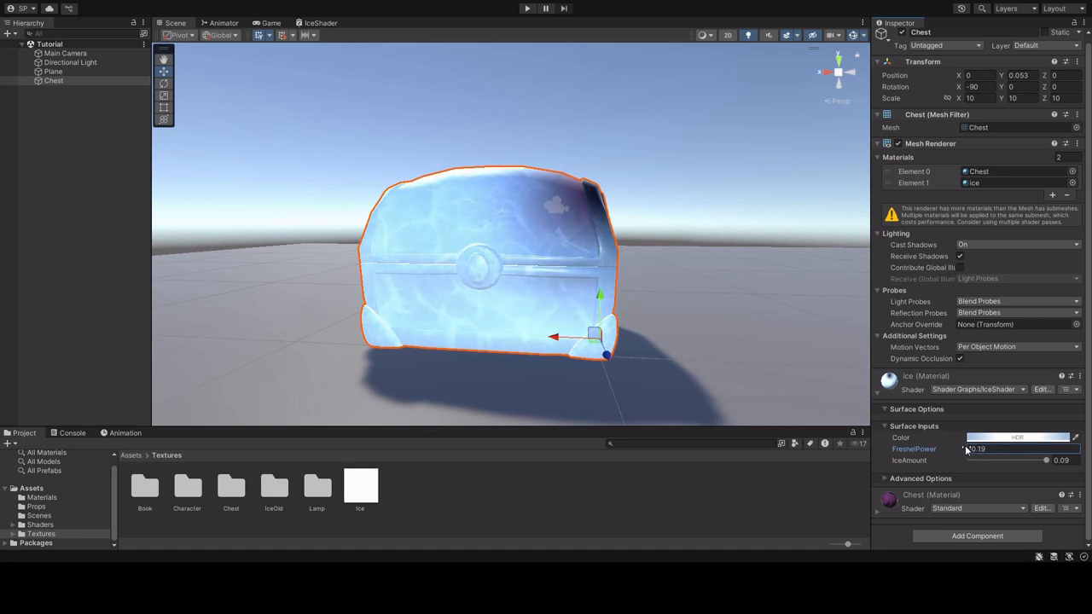
# - Lower the ice material's IceAmount gradually to about 0.013, checking the Chest's ice coverage from several sides
pyautogui.moveTo(1049, 461)
pyautogui.mouseDown()
pyautogui.moveTo(974, 460)
pyautogui.moveTo(1035, 459)
pyautogui.mouseUp()
pyautogui.keyDown('alt'); pyautogui.moveTo(677, 270); pyautogui.dragTo(559, 359); pyautogui.keyUp('alt')
pyautogui.moveTo(1030, 460); pyautogui.dragTo(996, 461)
pyautogui.keyDown('alt'); pyautogui.moveTo(638, 360); pyautogui.dragTo(670, 339); pyautogui.keyUp('alt')
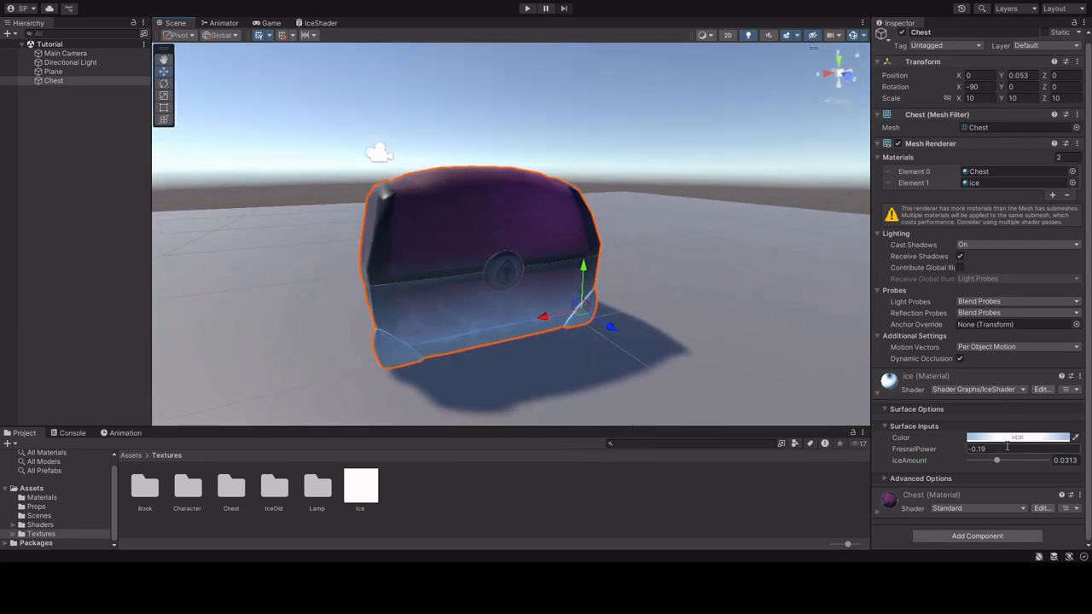
pyautogui.moveTo(996, 461)
pyautogui.mouseDown()
pyautogui.moveTo(1058, 472)
pyautogui.moveTo(980, 462)
pyautogui.mouseUp()
pyautogui.keyDown('alt'); pyautogui.moveTo(673, 331); pyautogui.dragTo(831, 326); pyautogui.keyUp('alt')
pyautogui.keyDown('alt'); pyautogui.moveTo(786, 372); pyautogui.dragTo(687, 263); pyautogui.keyUp('alt')
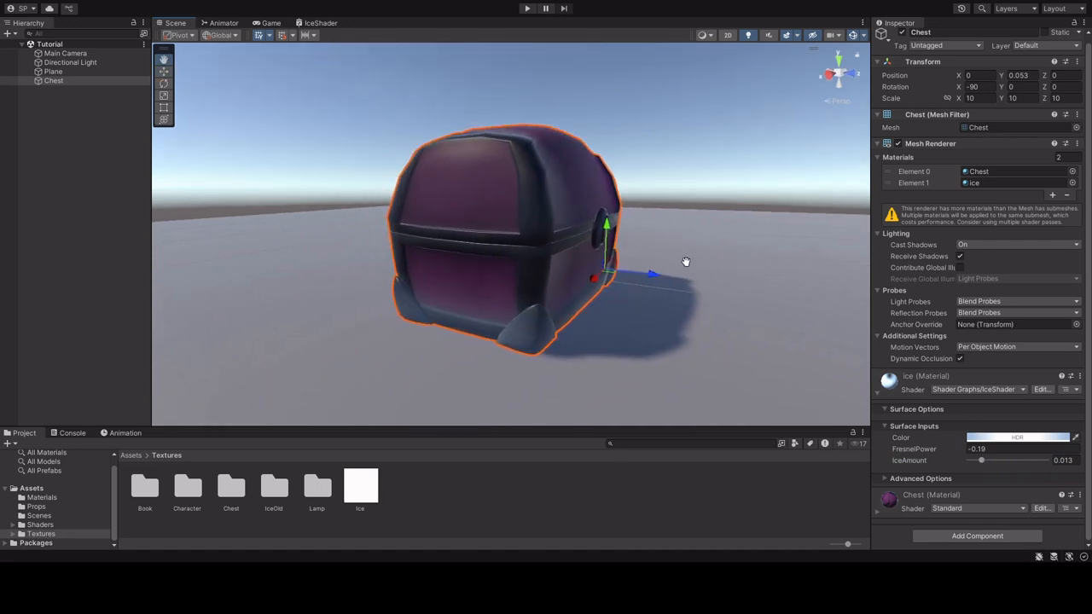
# - Raise the ice material's IceAmount to 0.09 and view the iced Chest from the front
pyautogui.moveTo(981, 461); pyautogui.dragTo(1048, 460)
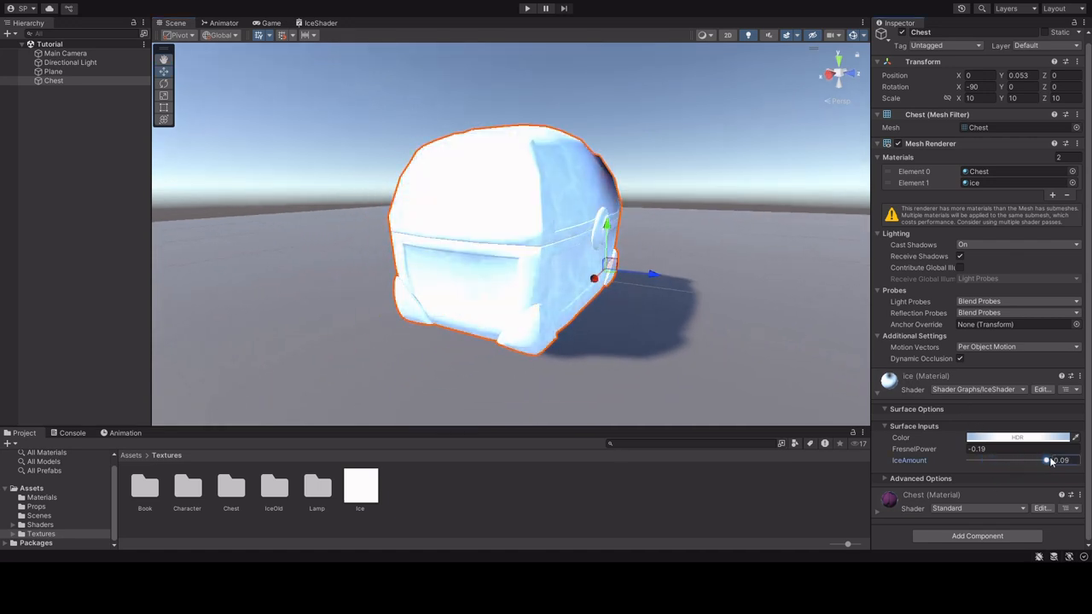
pyautogui.keyDown('alt'); pyautogui.moveTo(789, 376); pyautogui.dragTo(552, 392); pyautogui.keyUp('alt')
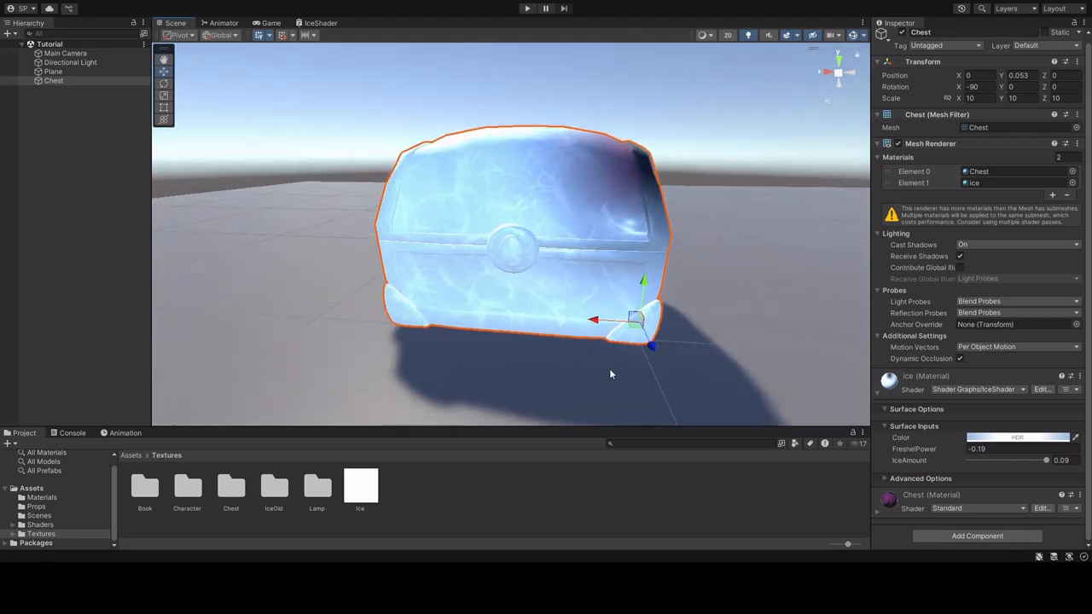